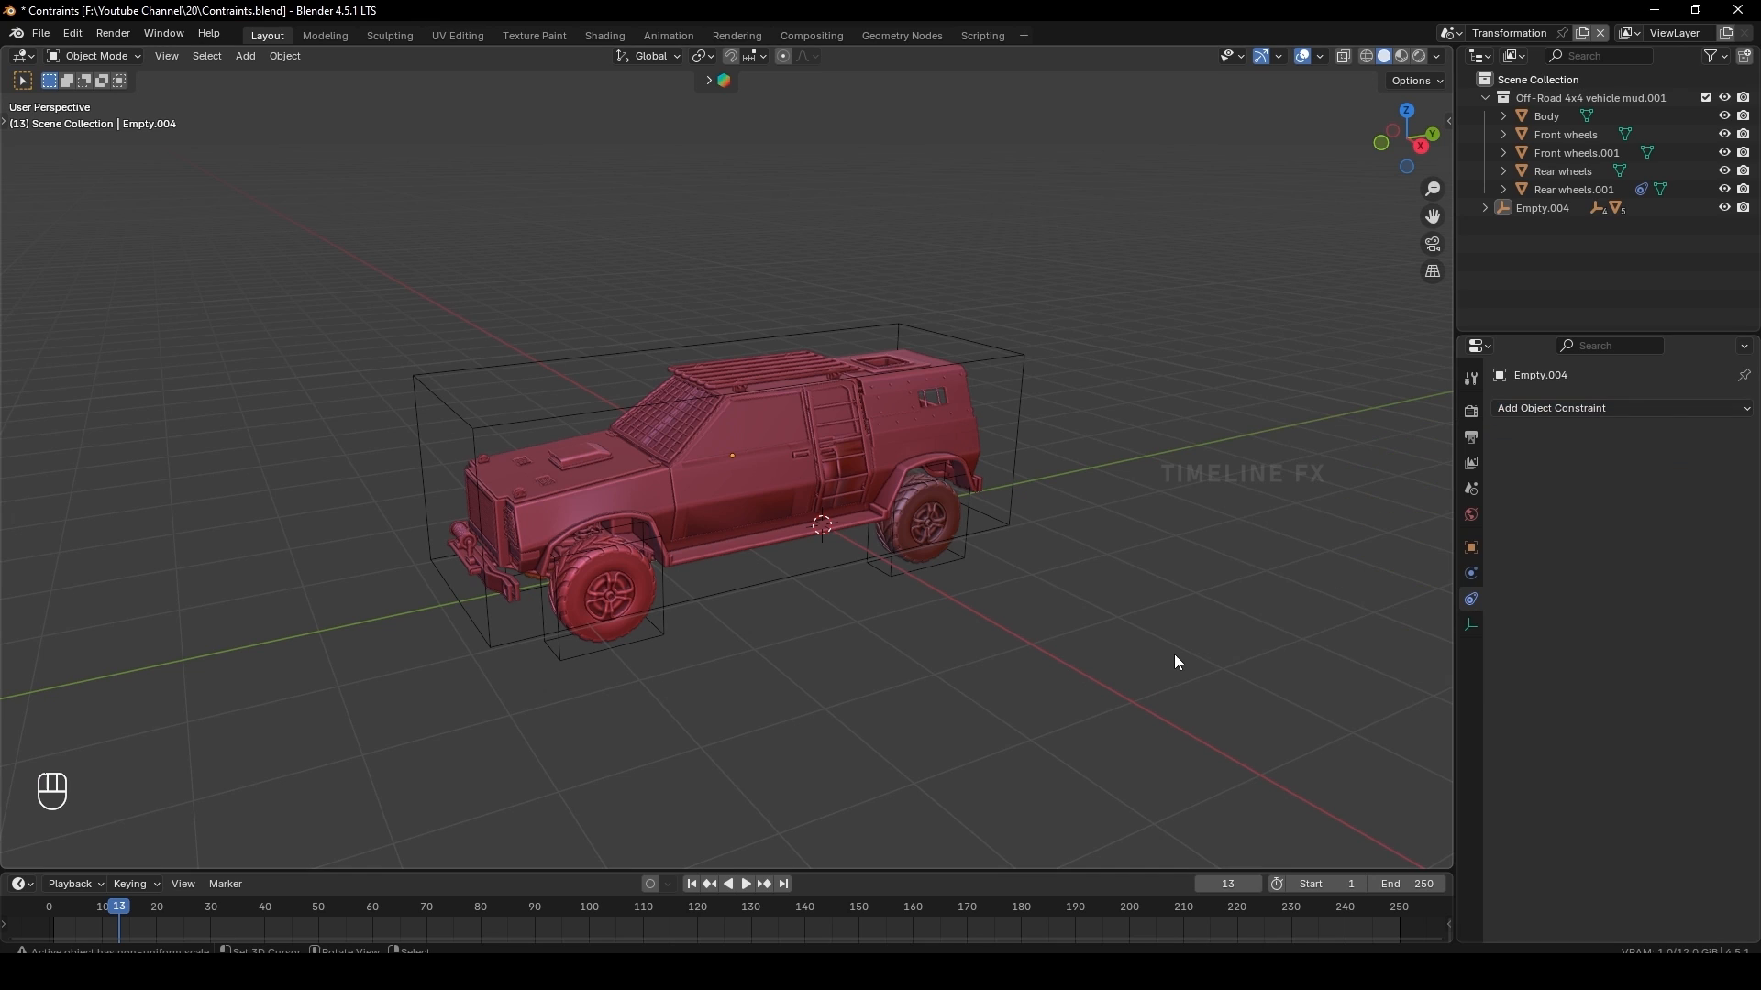
Examine the vehicle rig from several angles, selecting its main empty, the body and the front wheel in turn
right_click(1174, 652)
scroll(1174, 652, "up", 1)
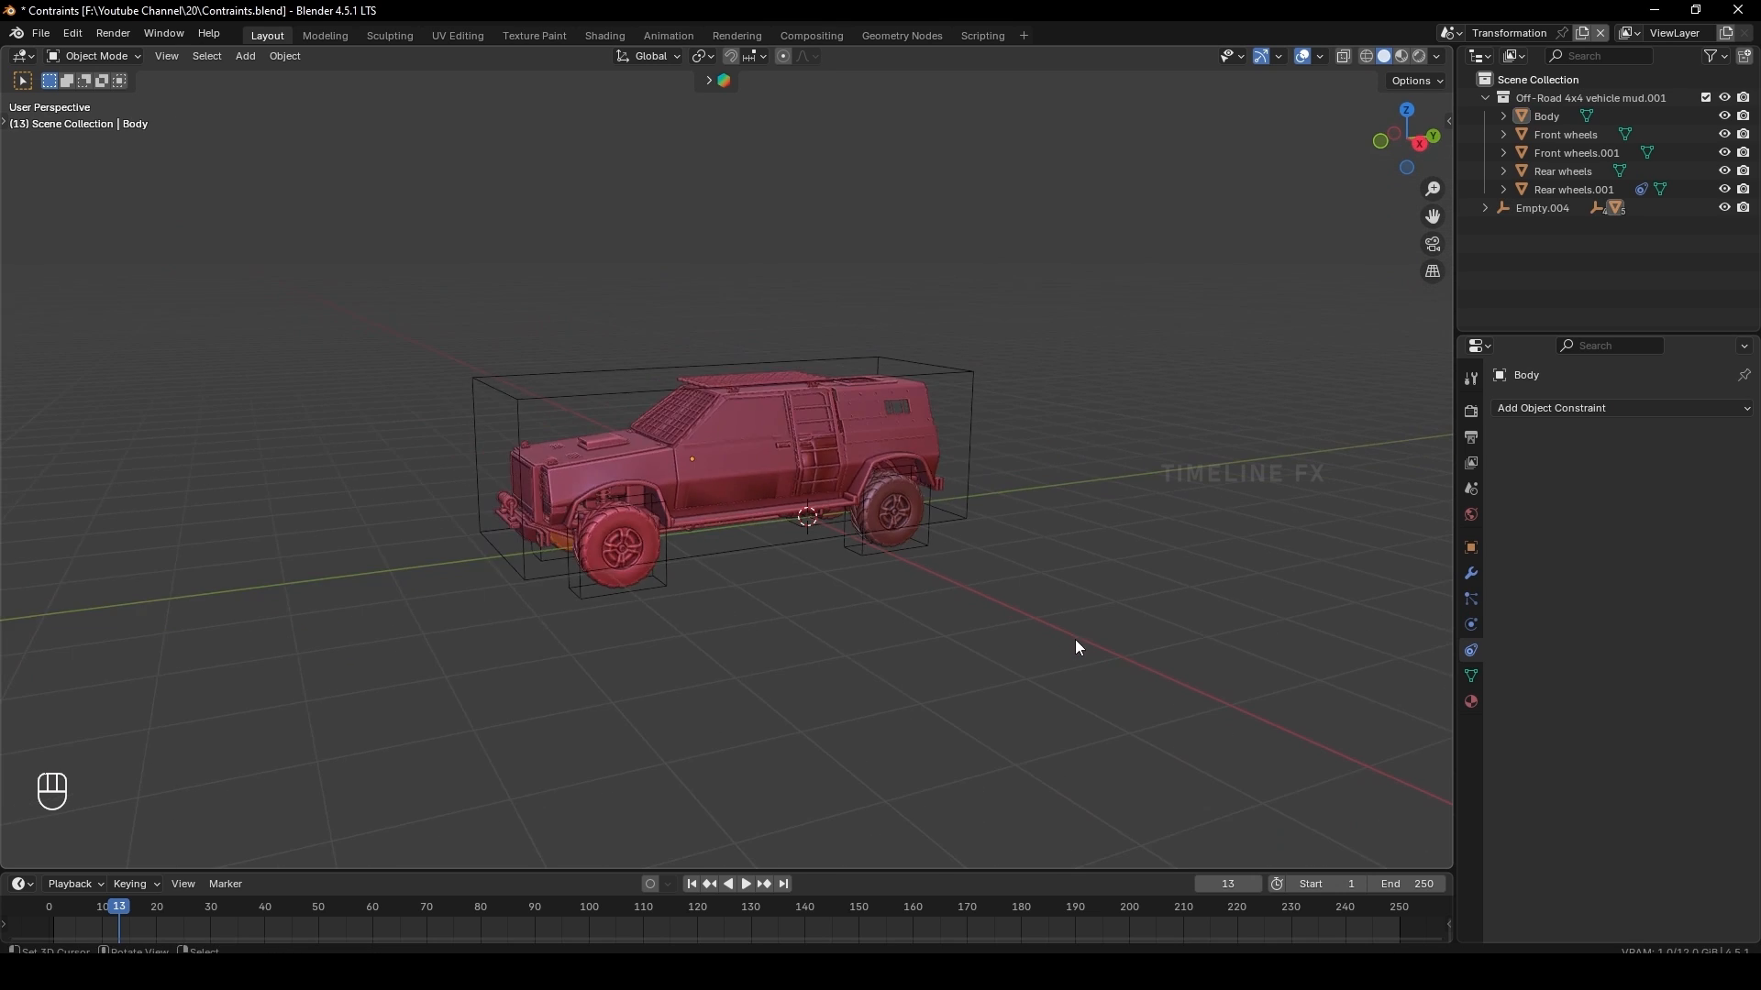
middle_click_drag(1075, 640, 1047, 592)
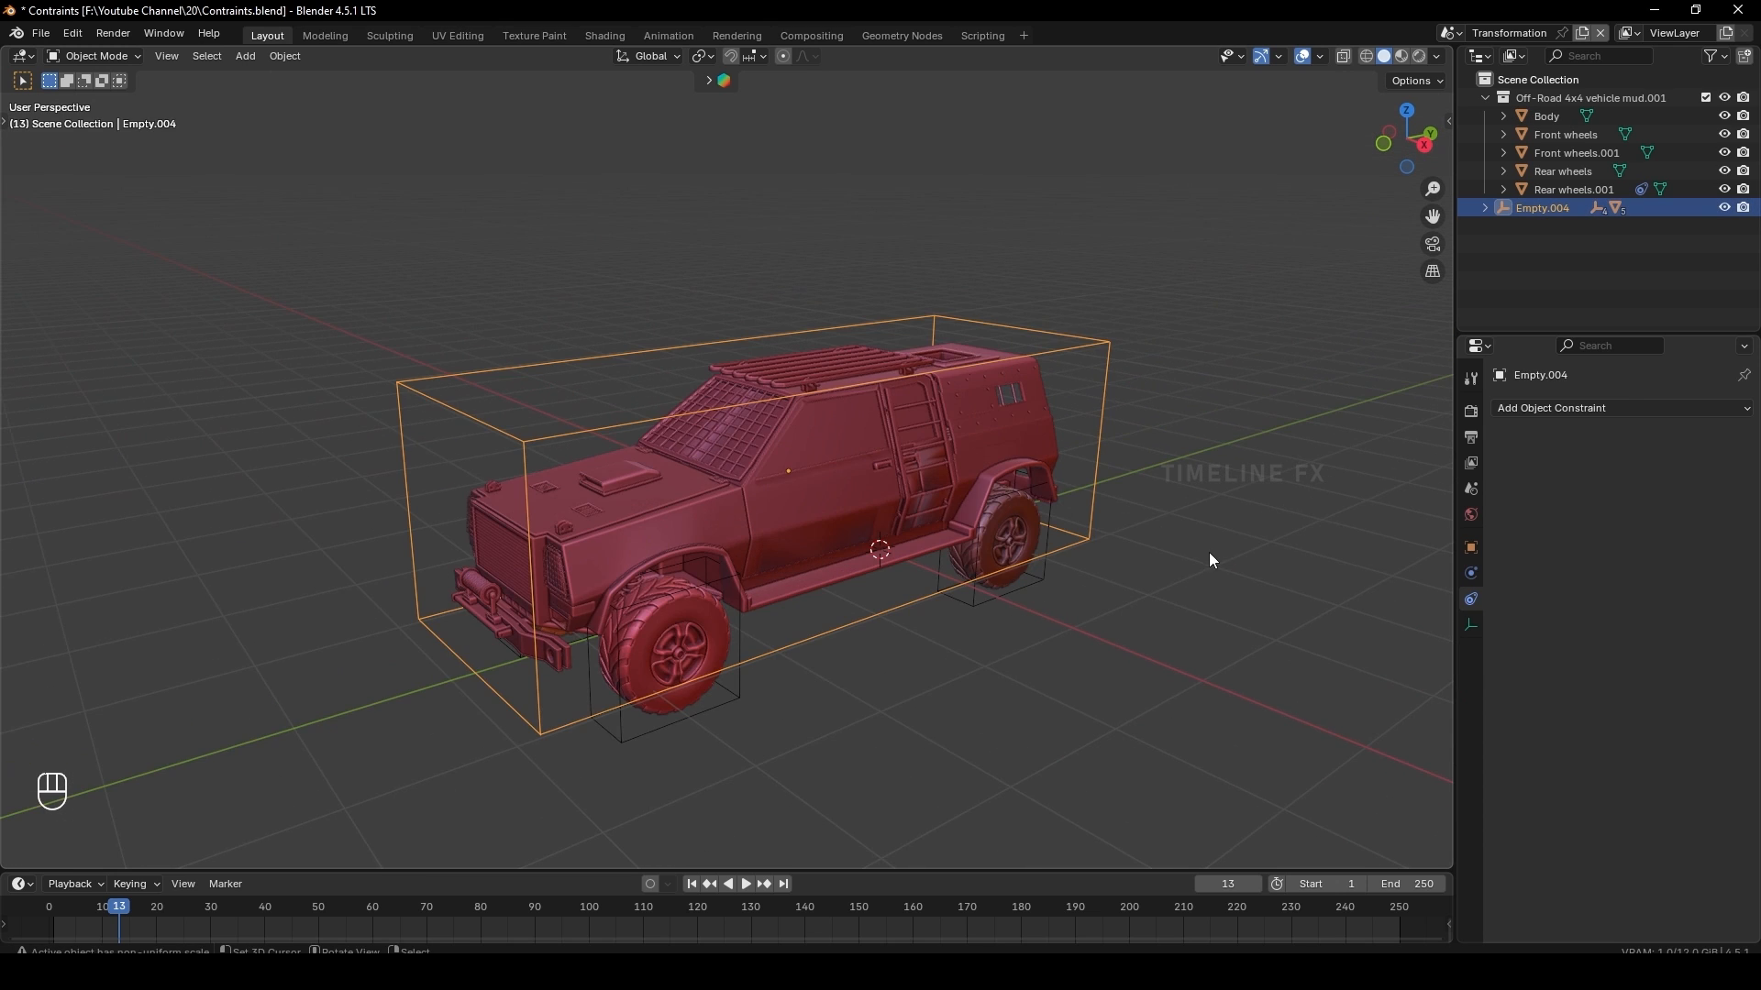
scroll(1208, 553, "down", 2)
scroll(1137, 615, "up", 2)
left_click(779, 438)
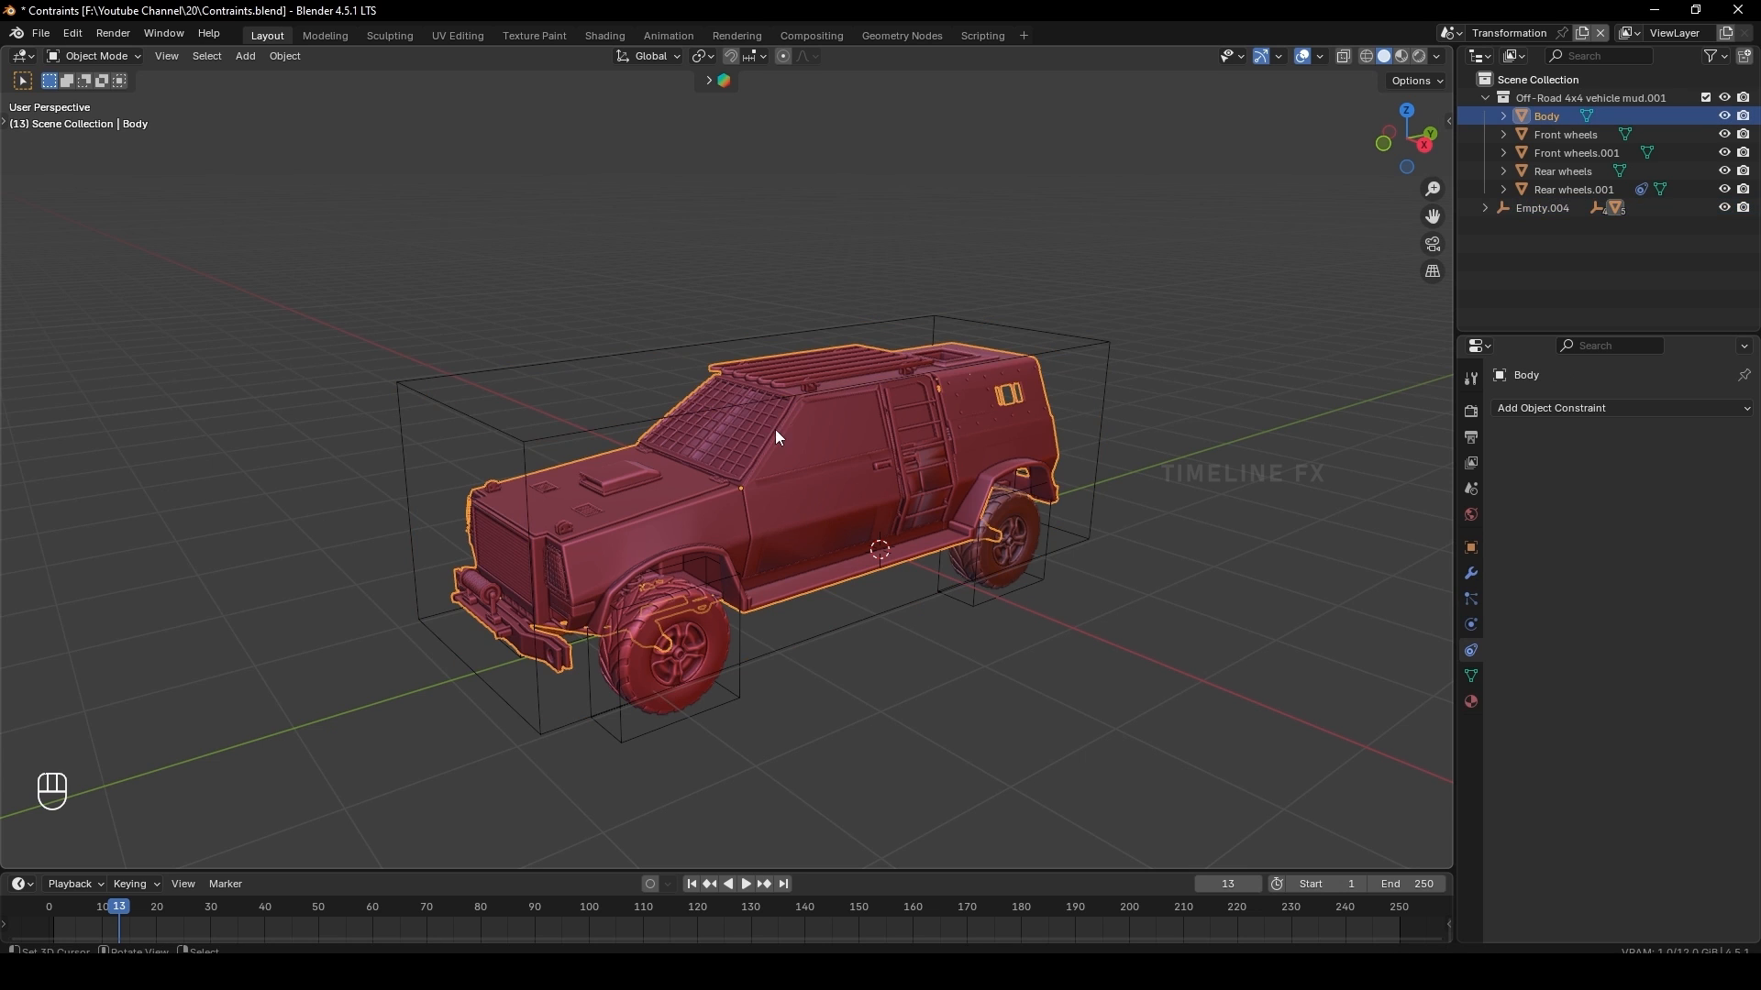
left_click(1088, 337)
middle_click_drag(1092, 513, 826, 582)
left_click(811, 481)
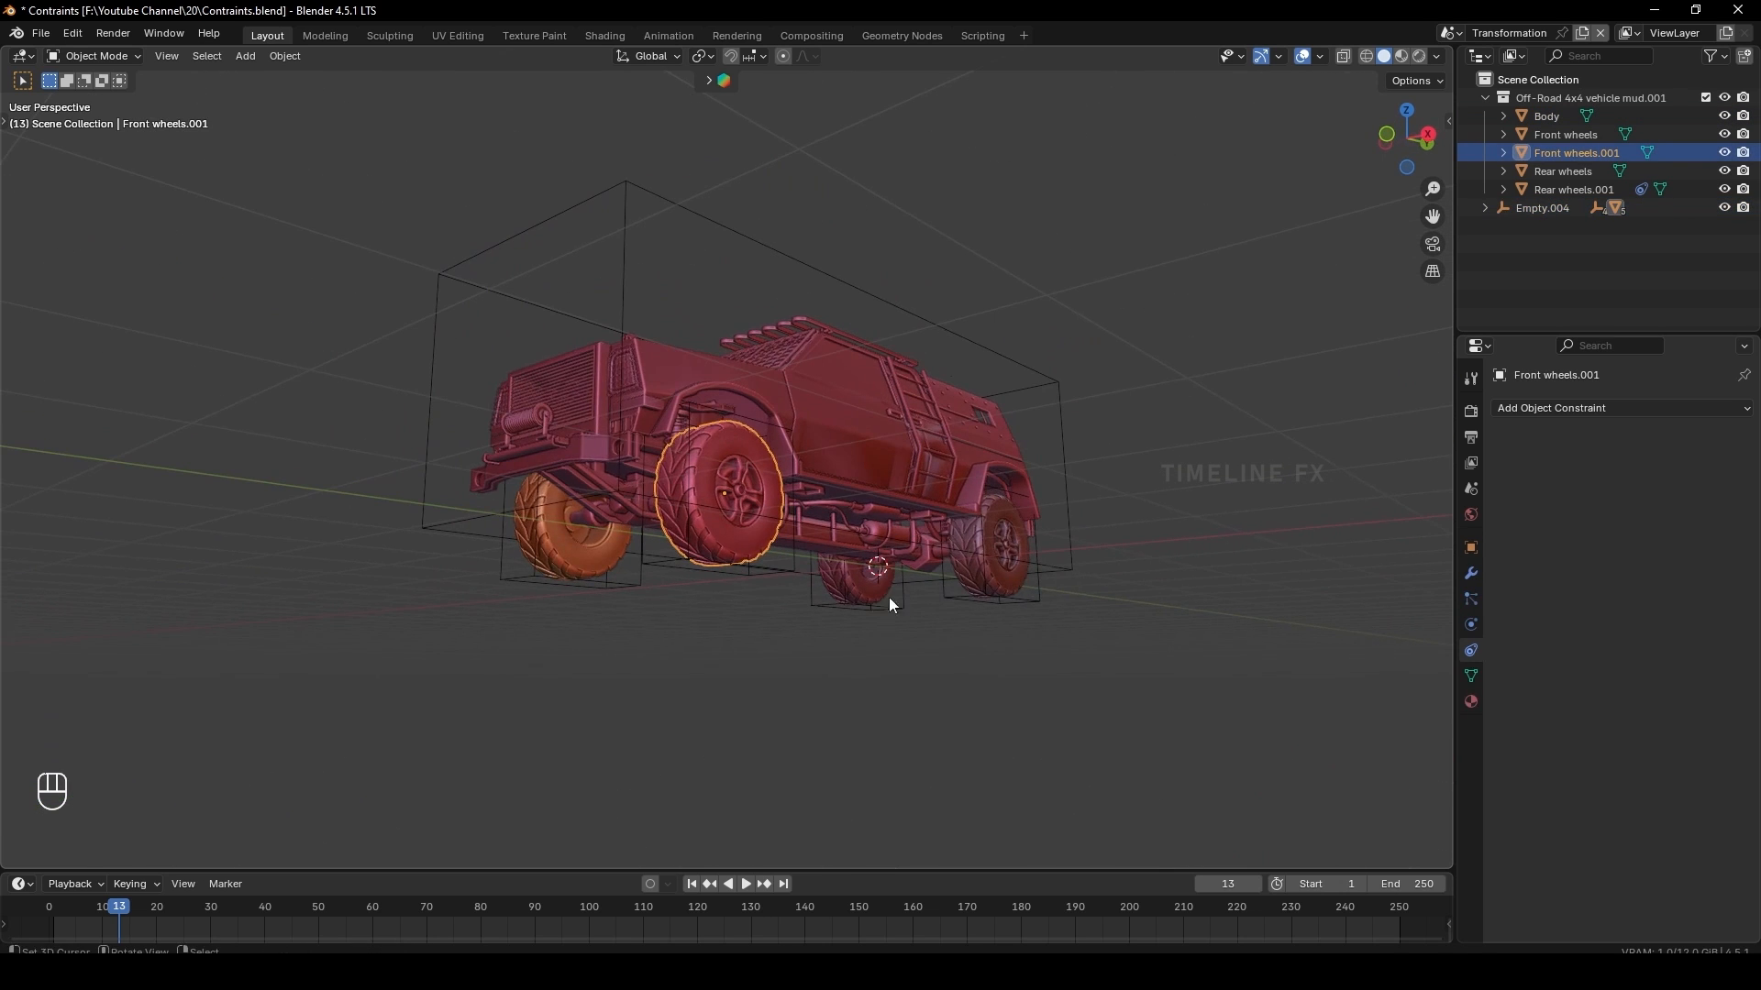
left_click(921, 616)
middle_click_drag(923, 622, 1029, 495)
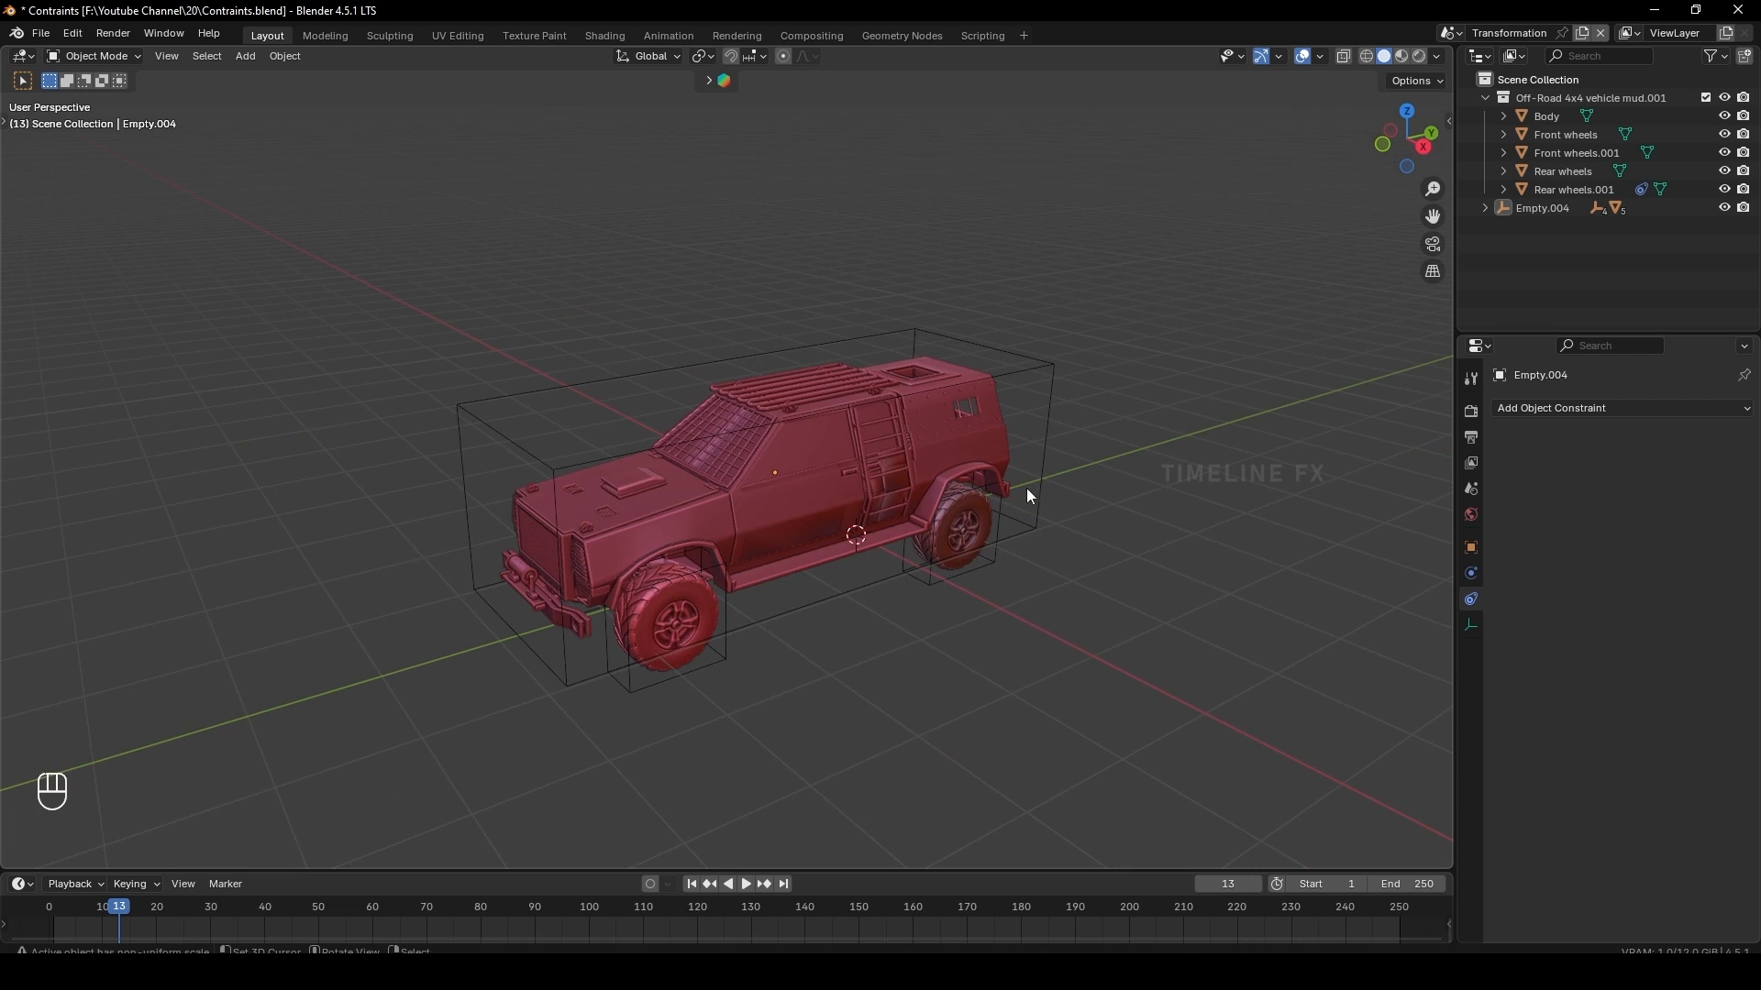
left_click(1037, 523)
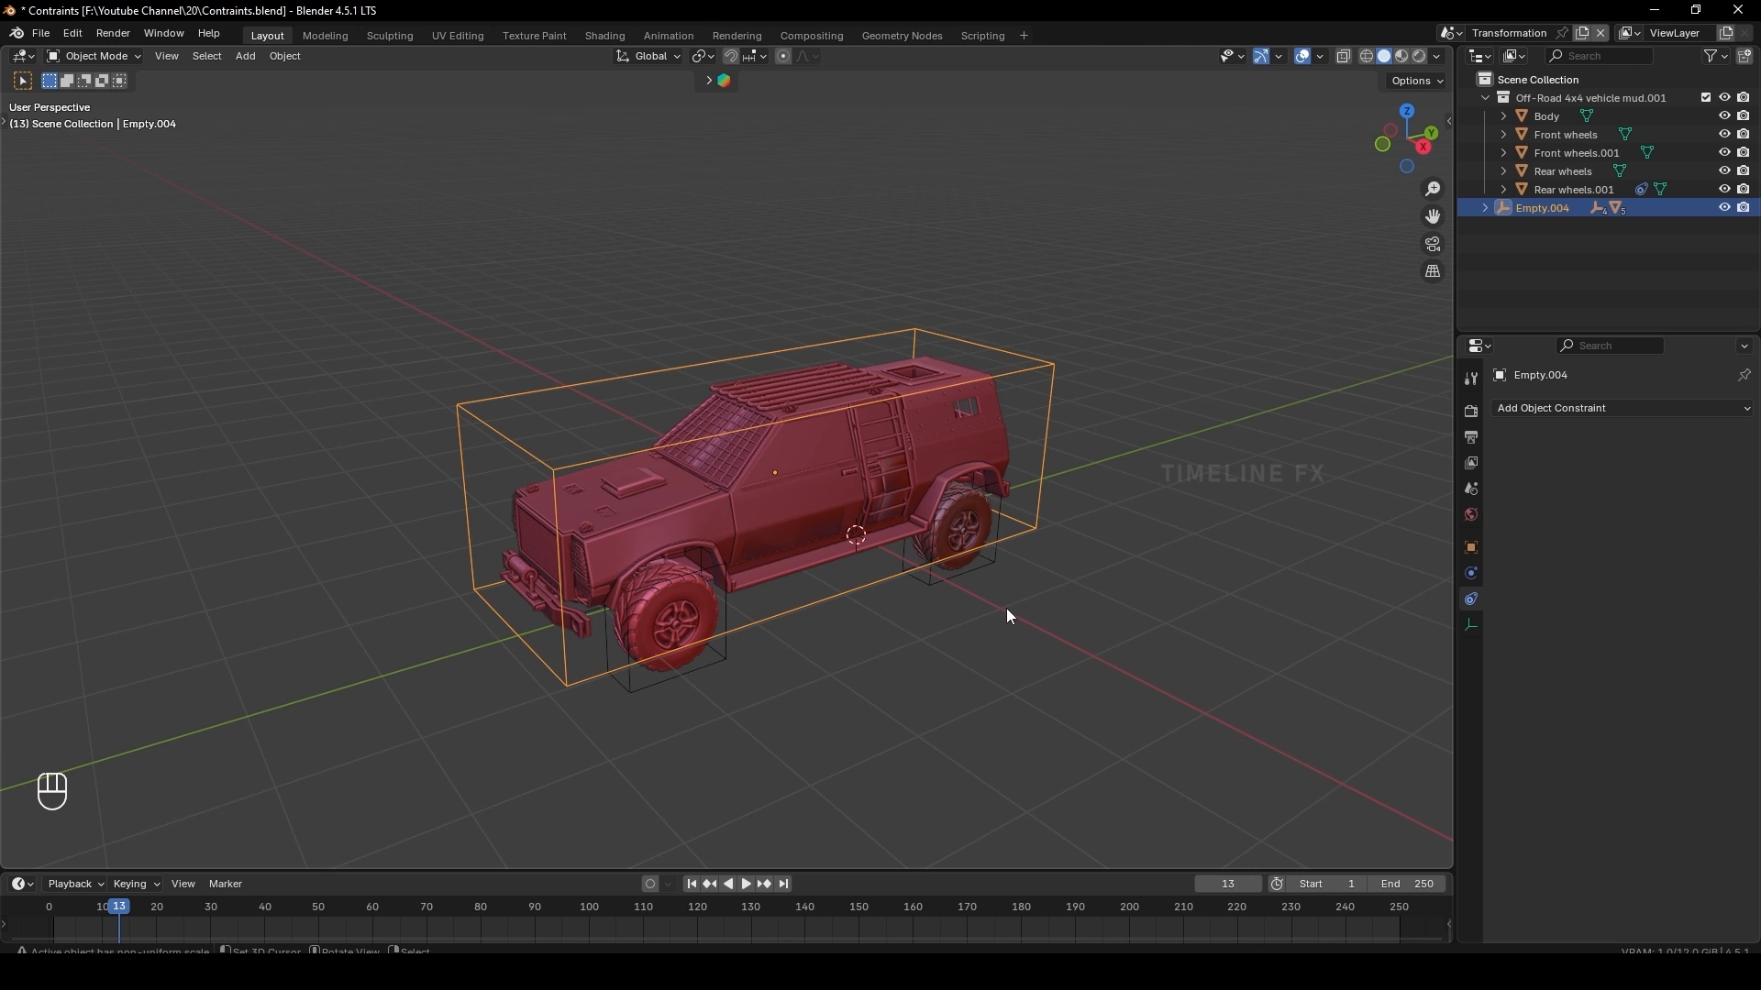
Try moving the vehicle's main empty, Empty.004, lengthwise in the right orthographic view to test how the wheels react
key("KP_1")
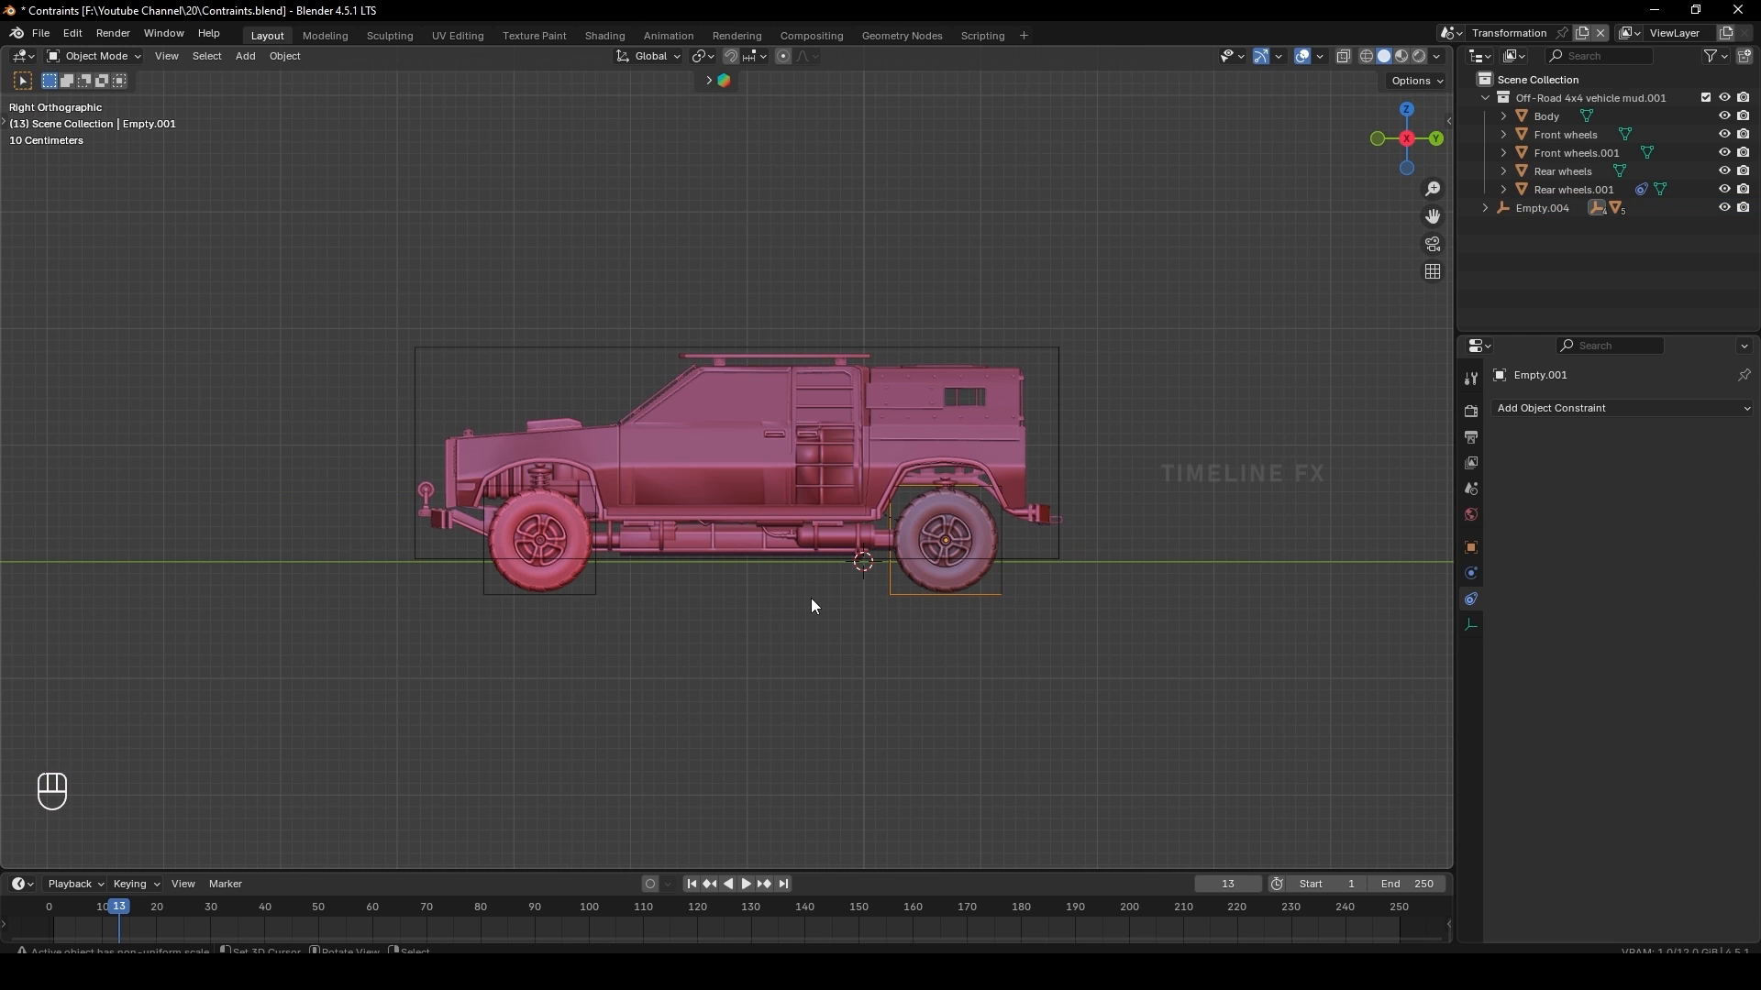
left_click(1007, 561)
key("g")
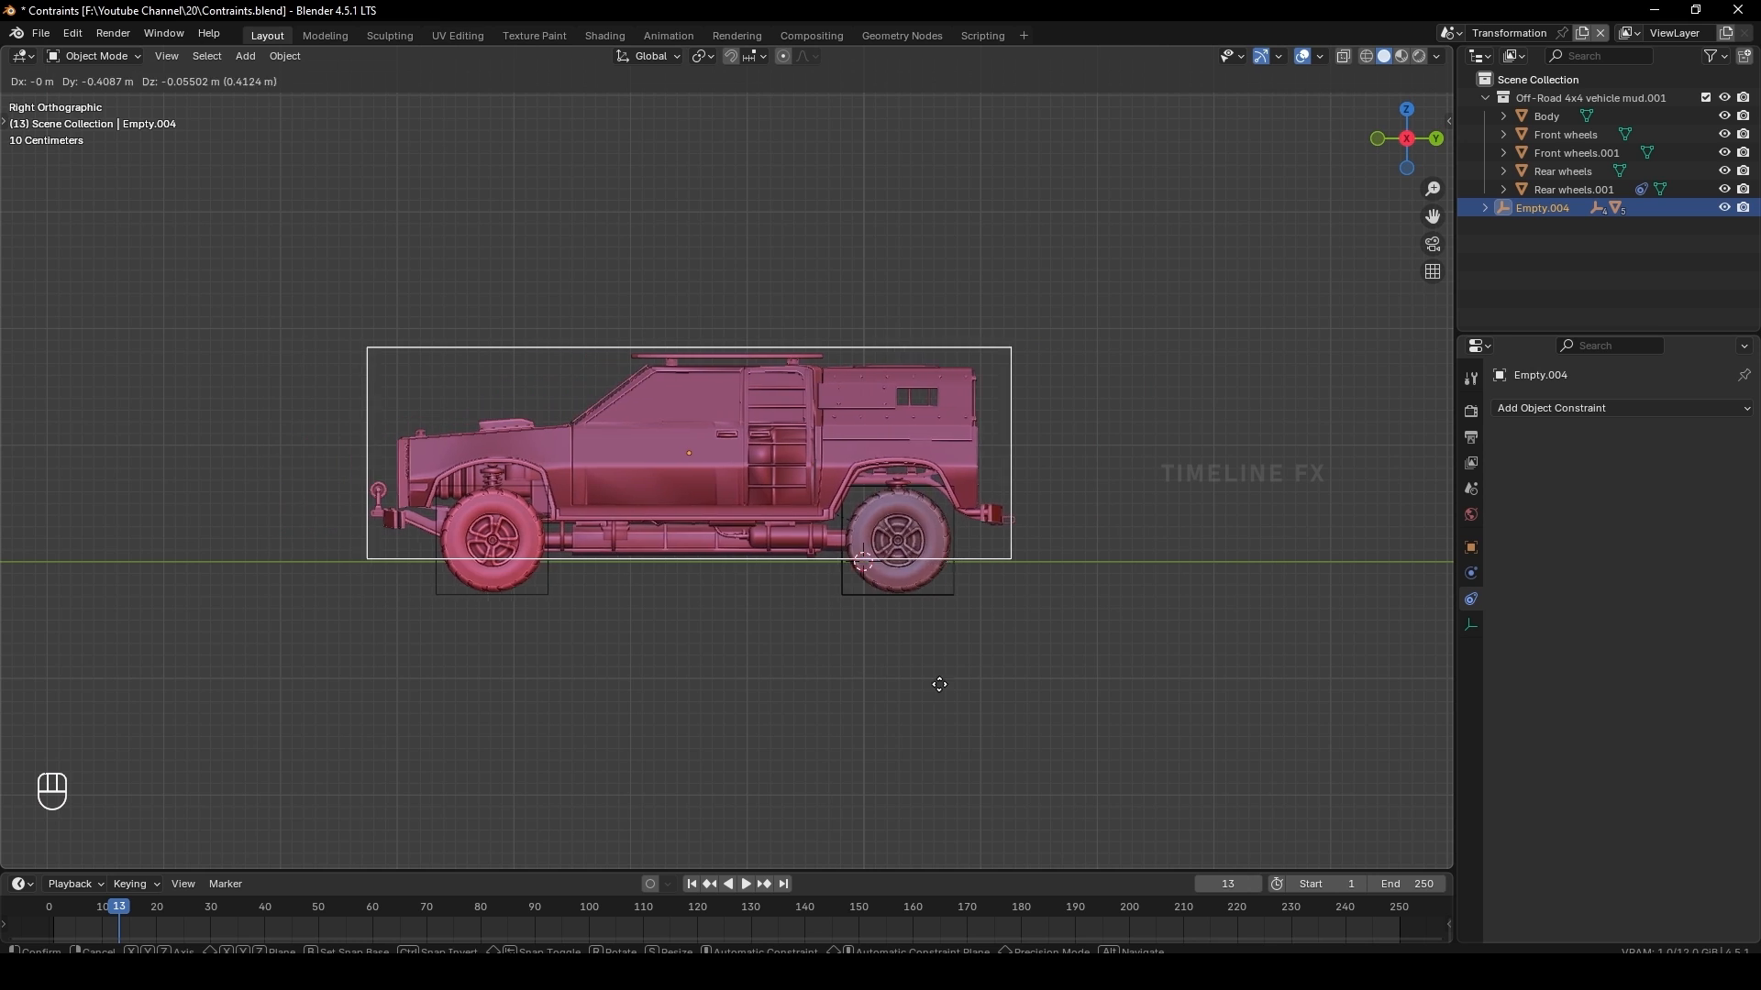
left_click(1041, 685)
Try moving Empty.004 while viewing the rear wheel up close in the right orthographic view, and undo the move
key("KP_1")
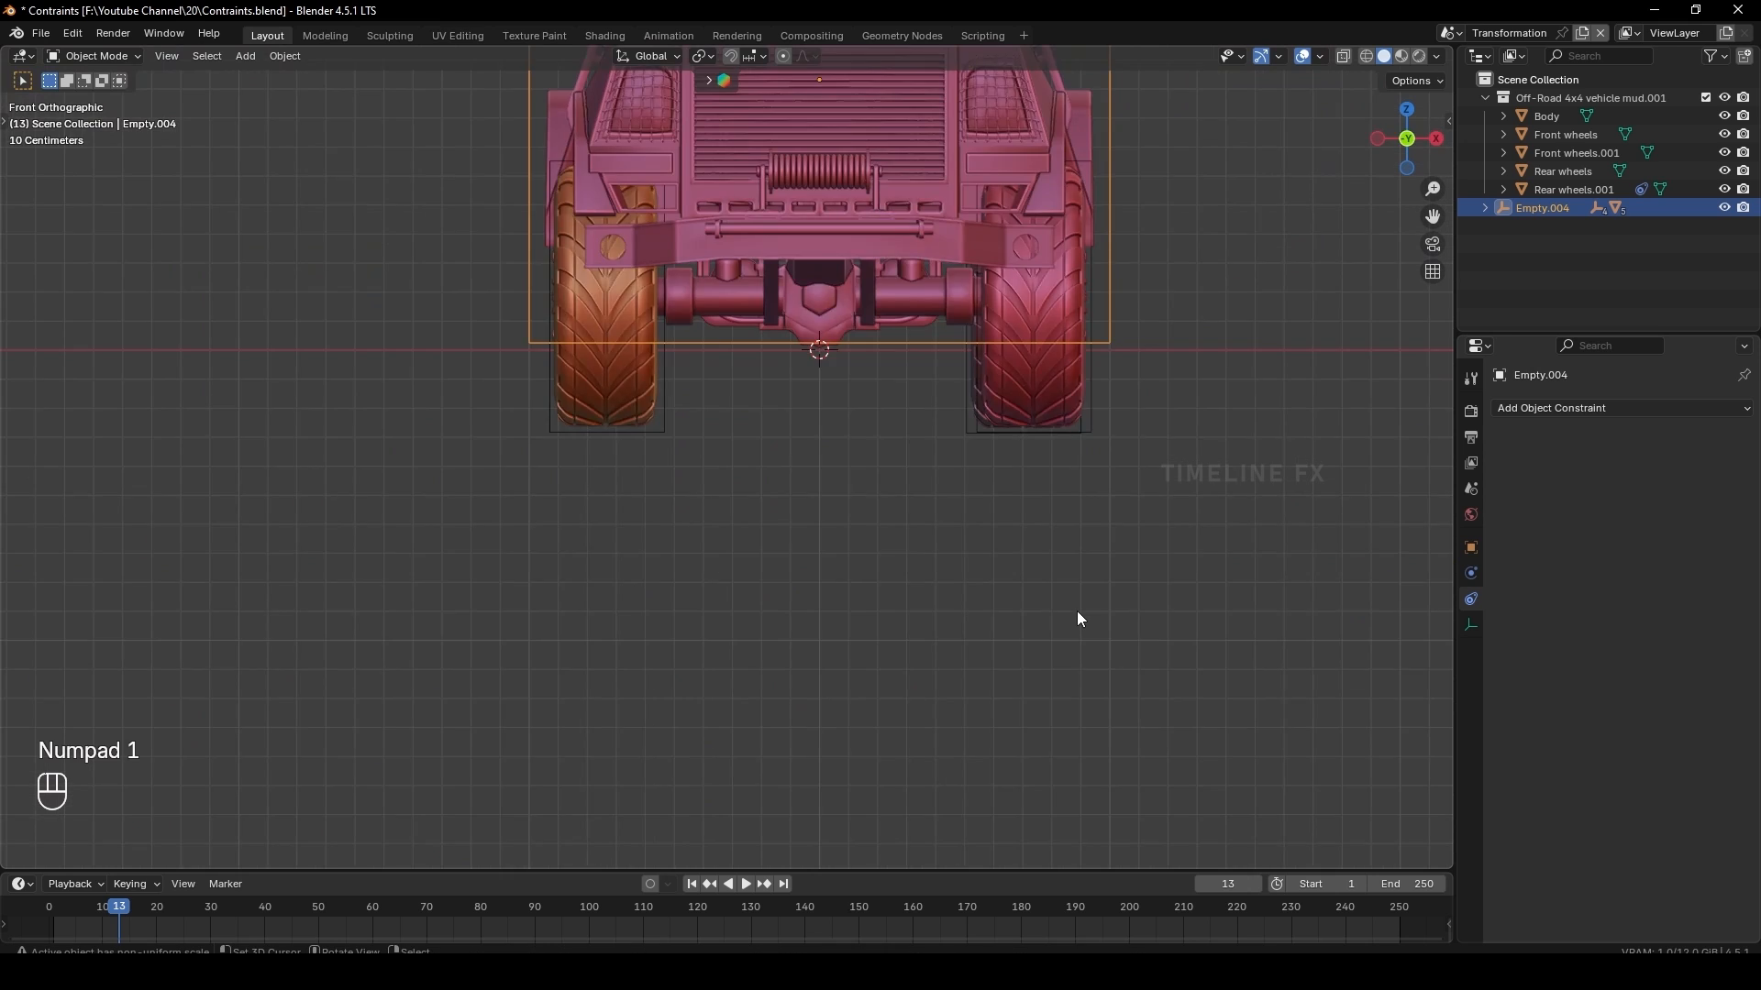
key("KP_3")
scroll(1077, 610, "up", 5)
middle_click_drag(1075, 611, 936, 855, "shift")
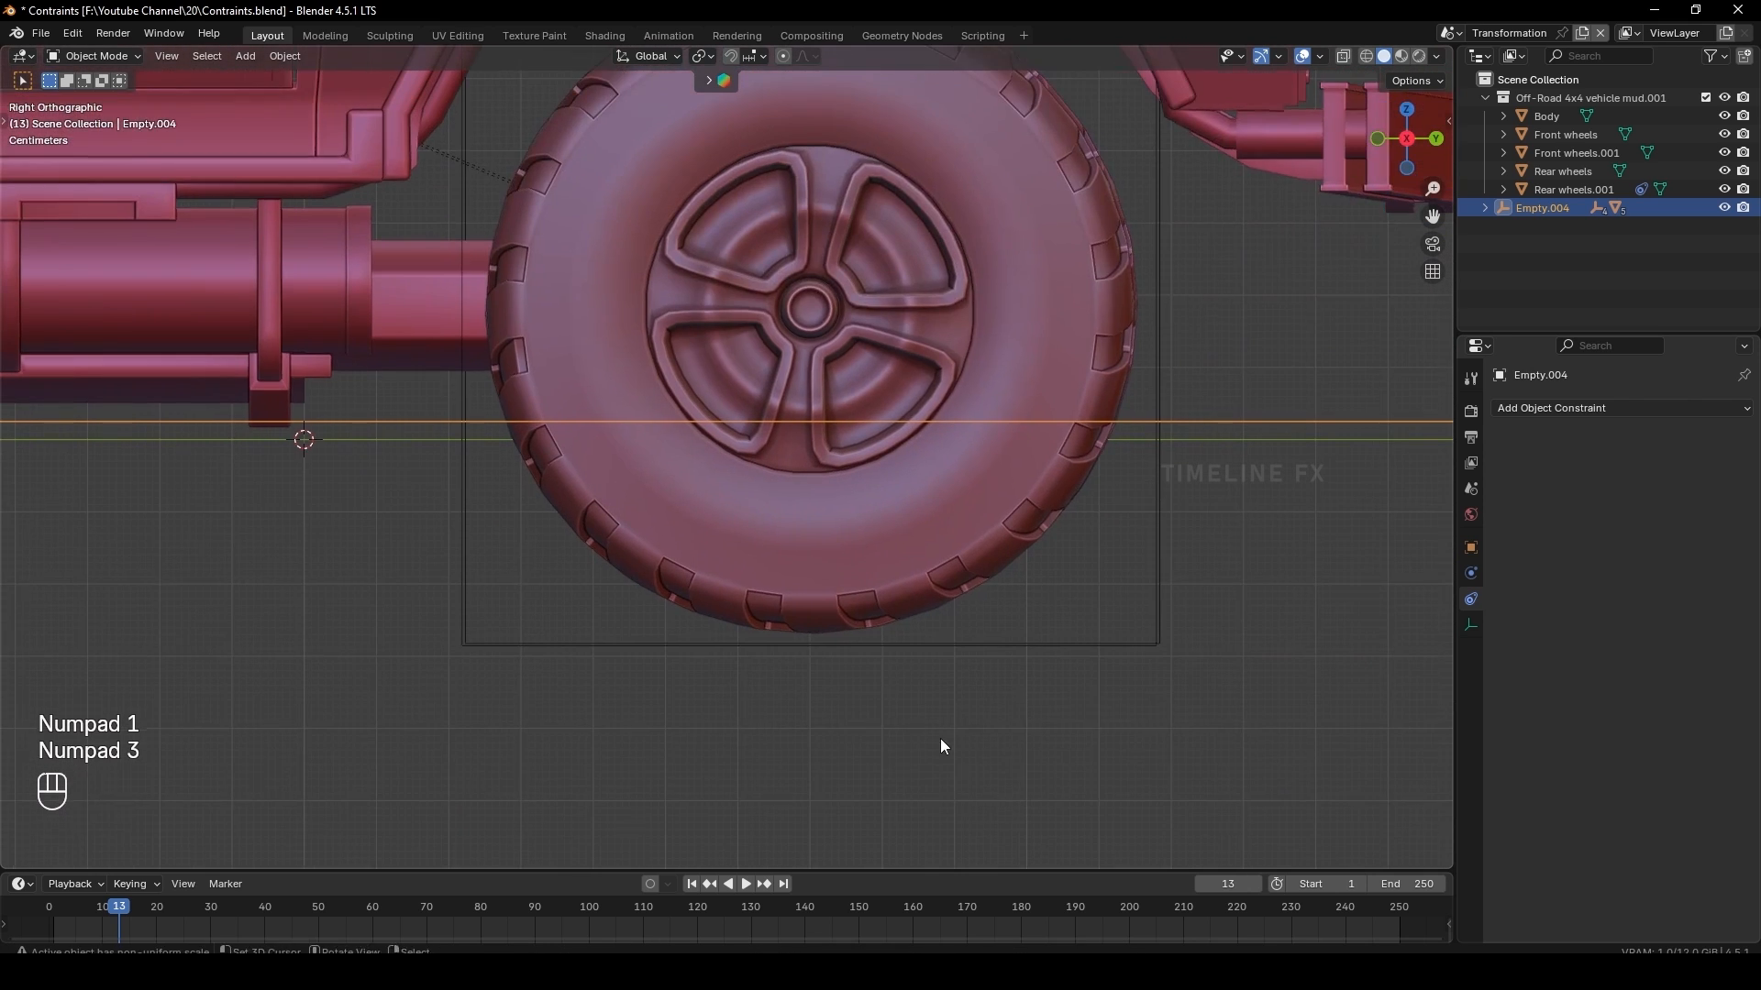
scroll(954, 716, "down", 2)
middle_click_drag(964, 693, 959, 741, "shift")
key("g")
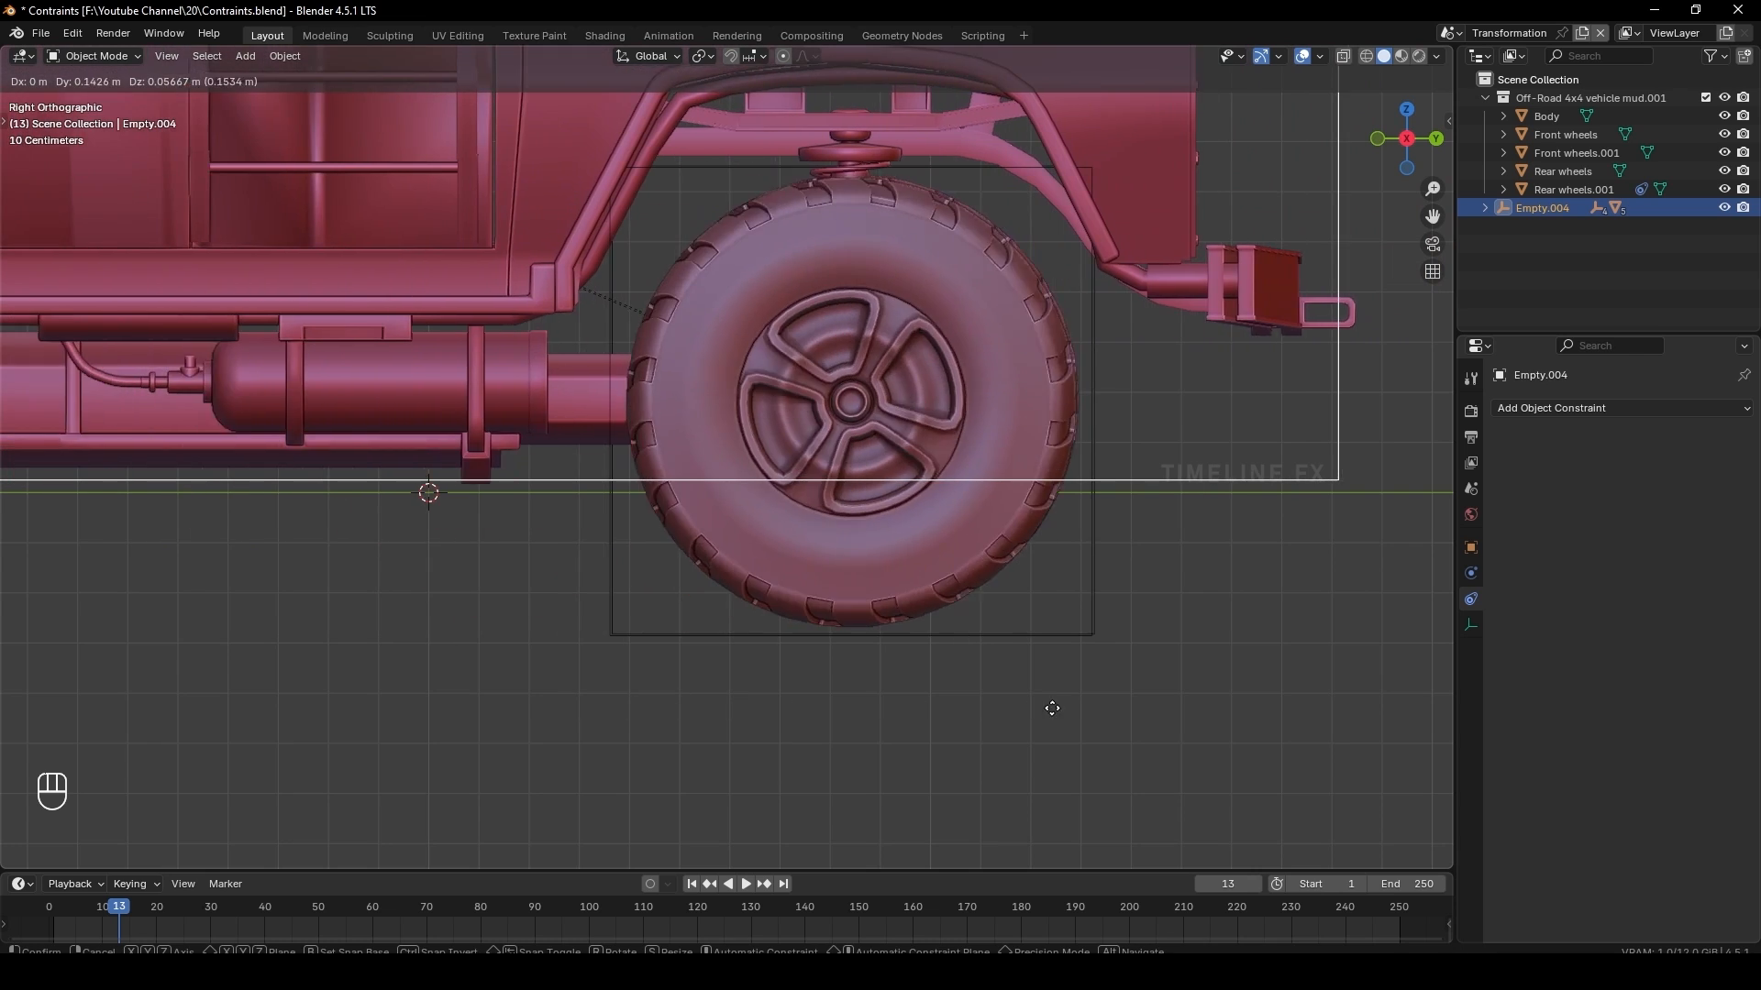
key("ctrl+z")
middle_click_drag(1053, 707, 801, 538)
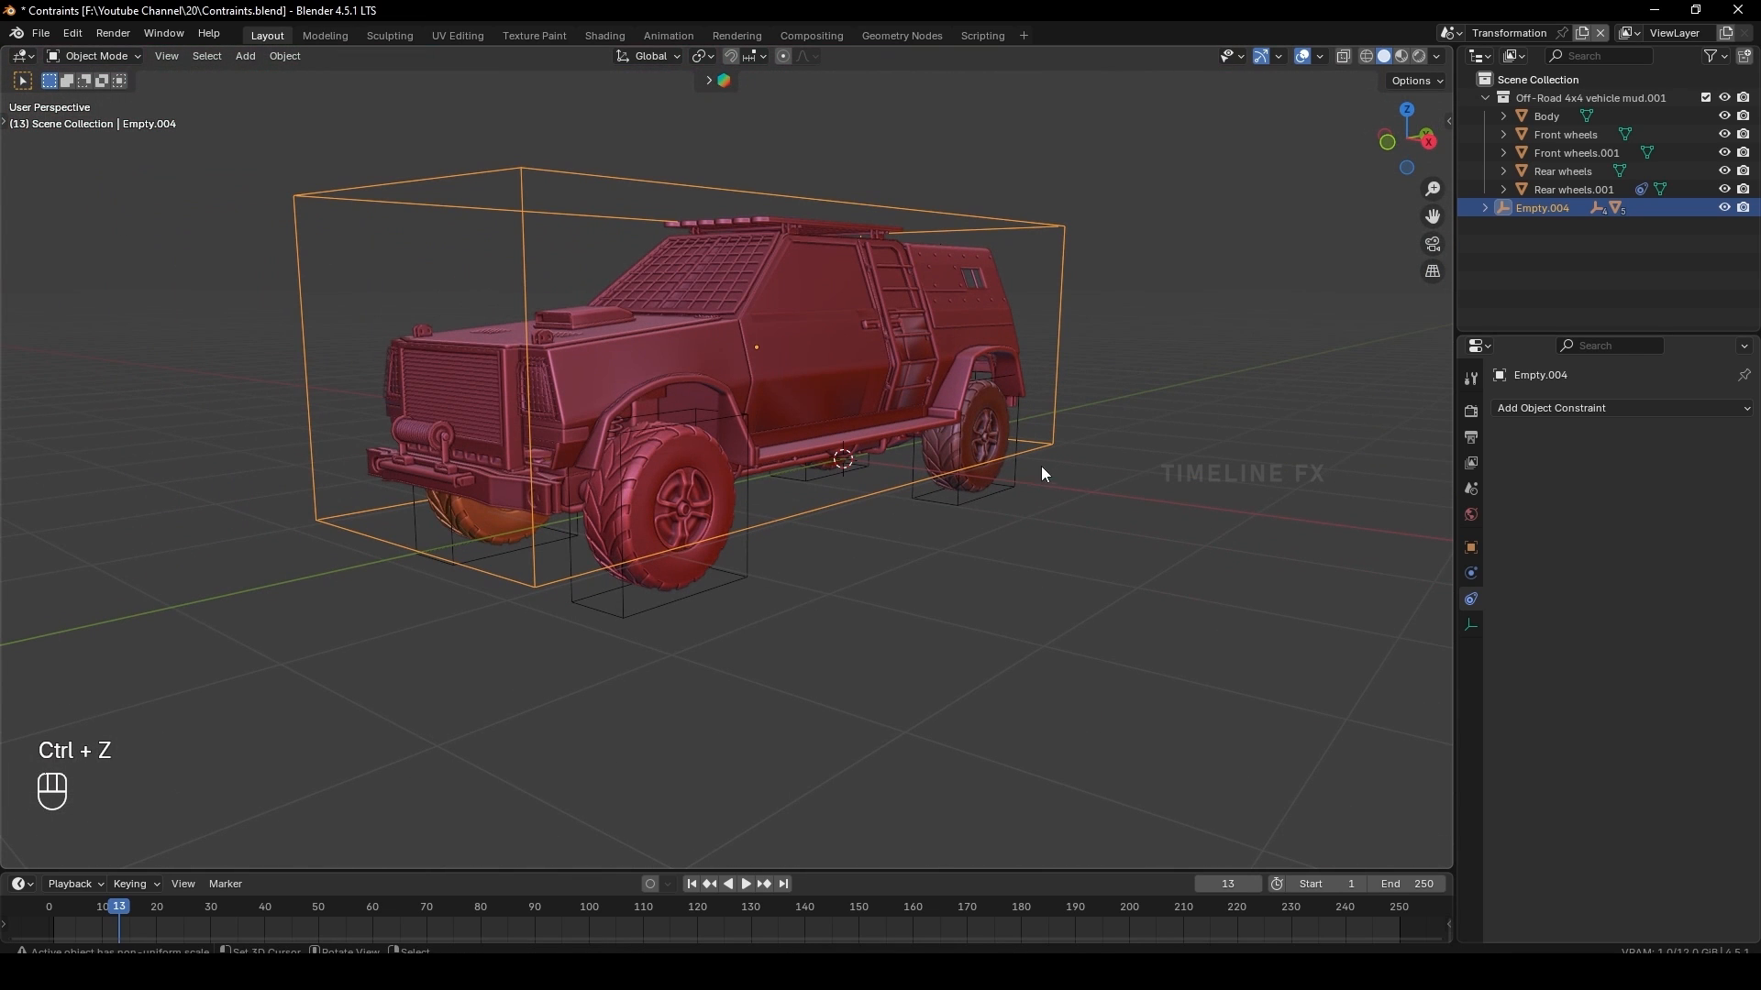
Inspect the front wheel, its surrounding Empty.002 and the main Empty.004 by selecting each in turn
left_click(646, 493)
middle_click_drag(730, 530, 805, 555)
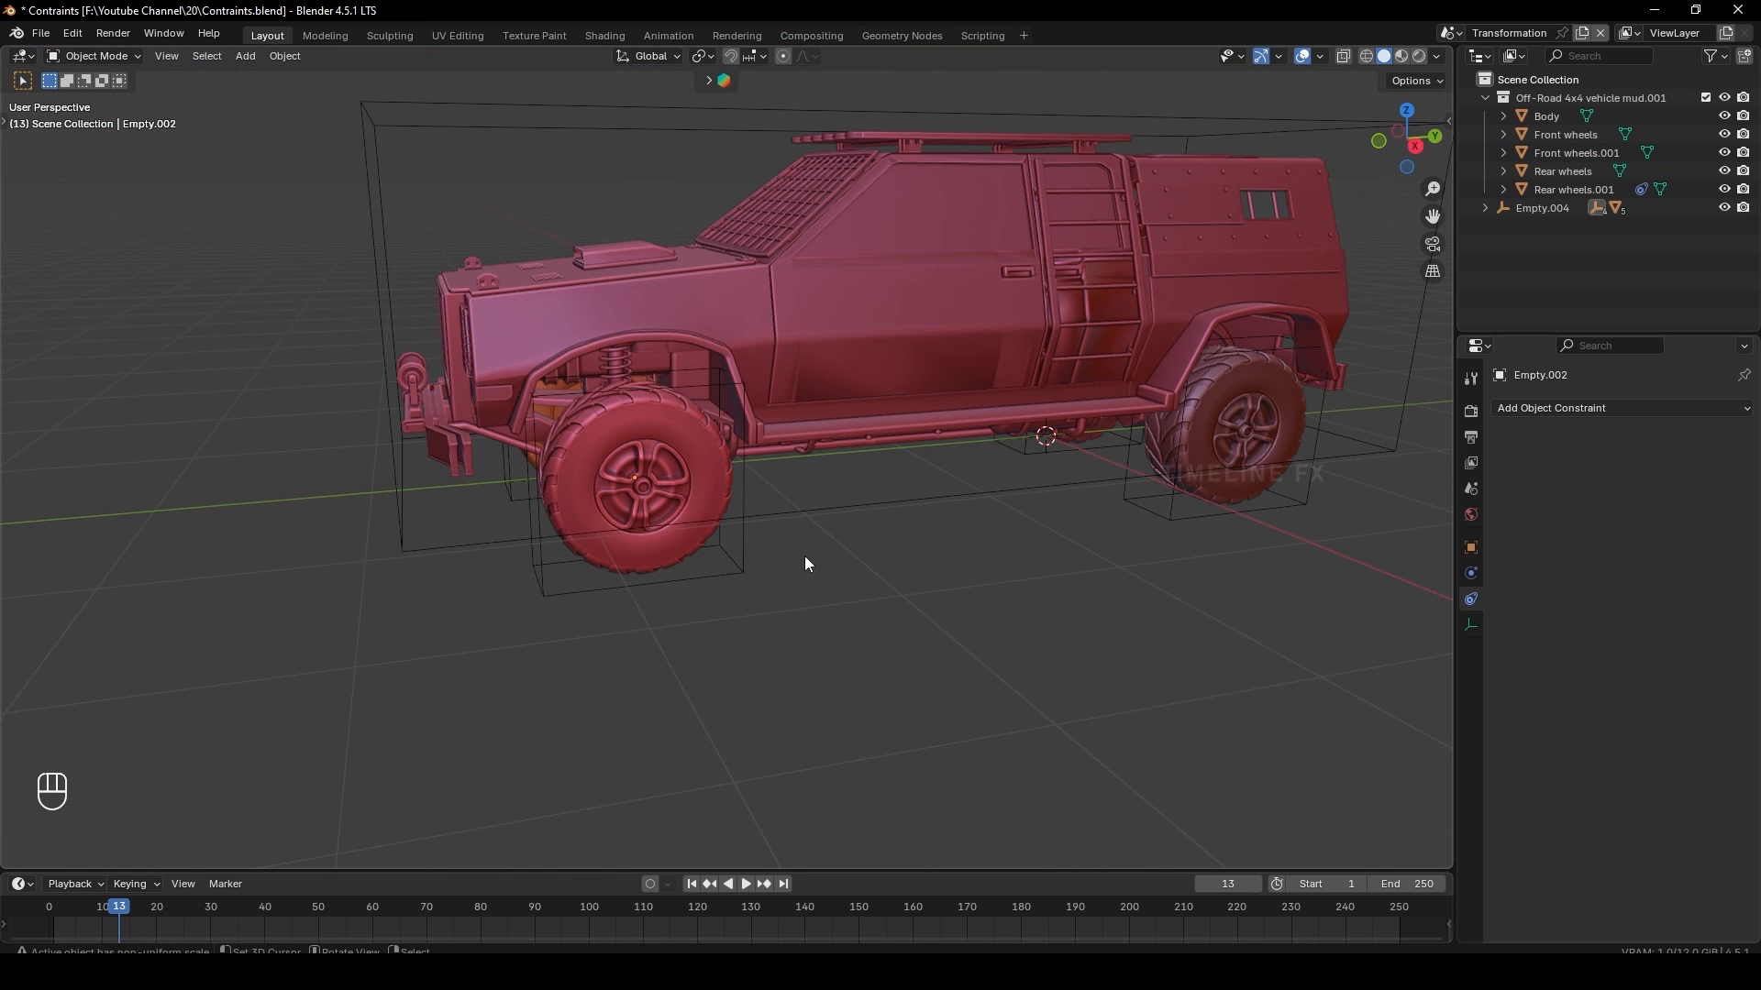
left_click(803, 515)
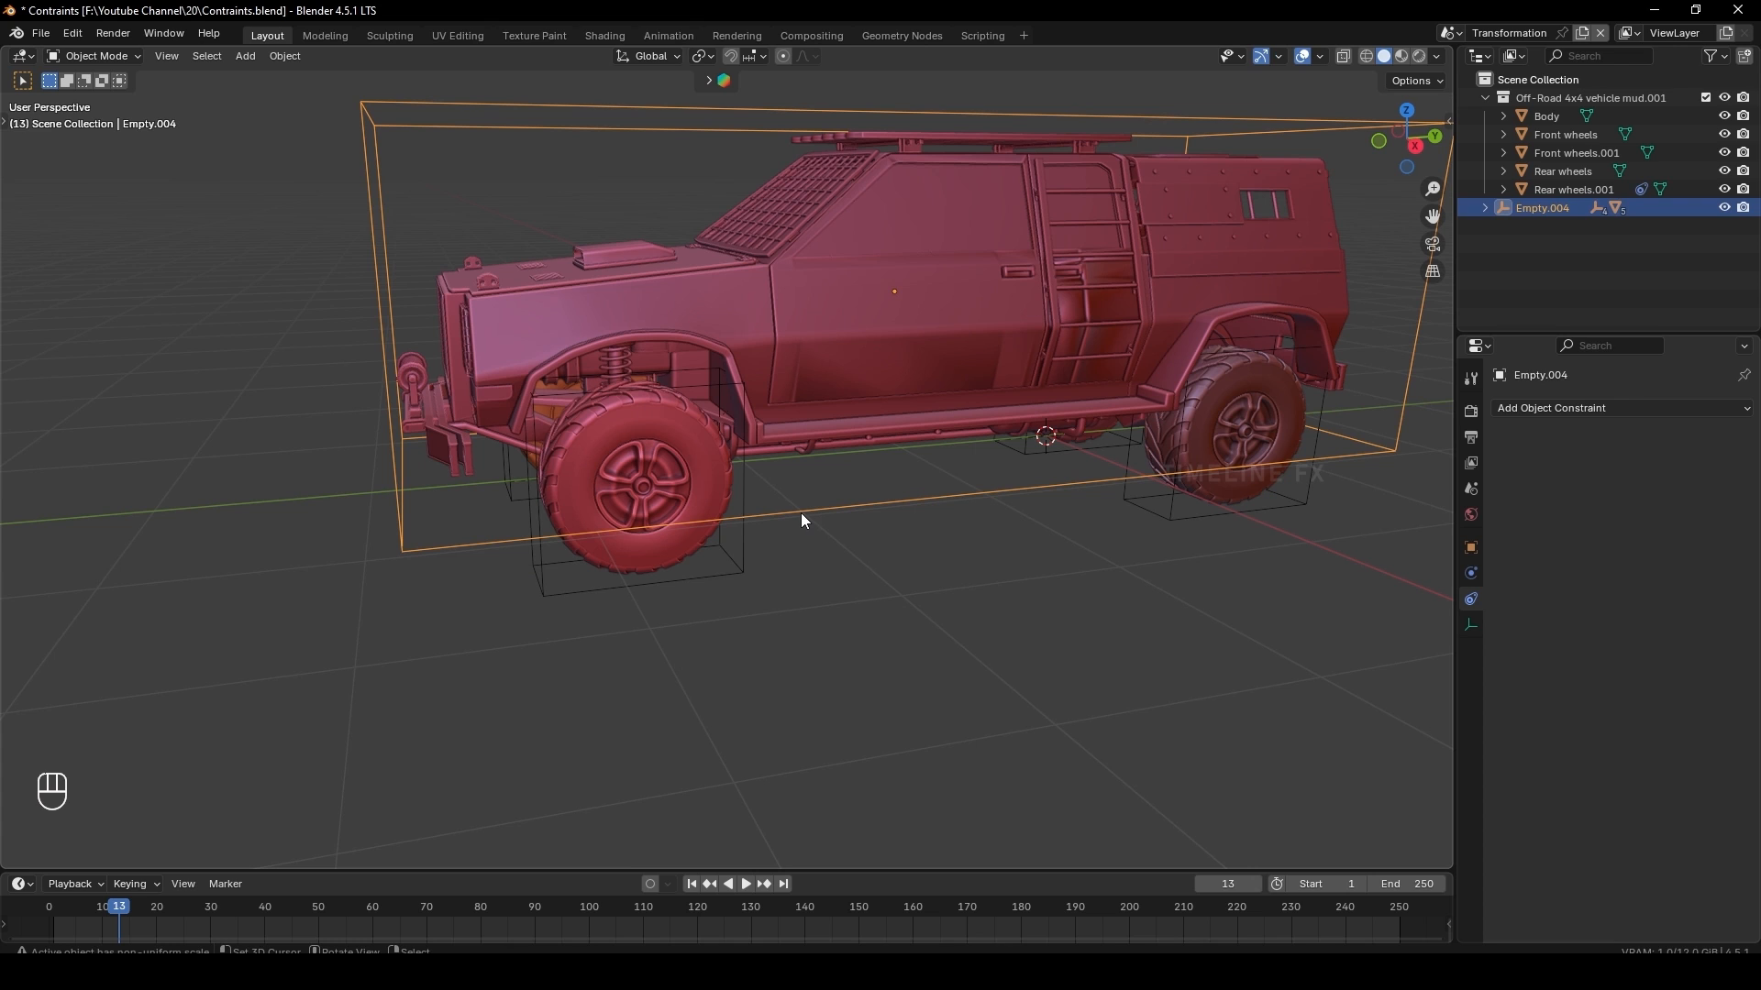
left_click(756, 601)
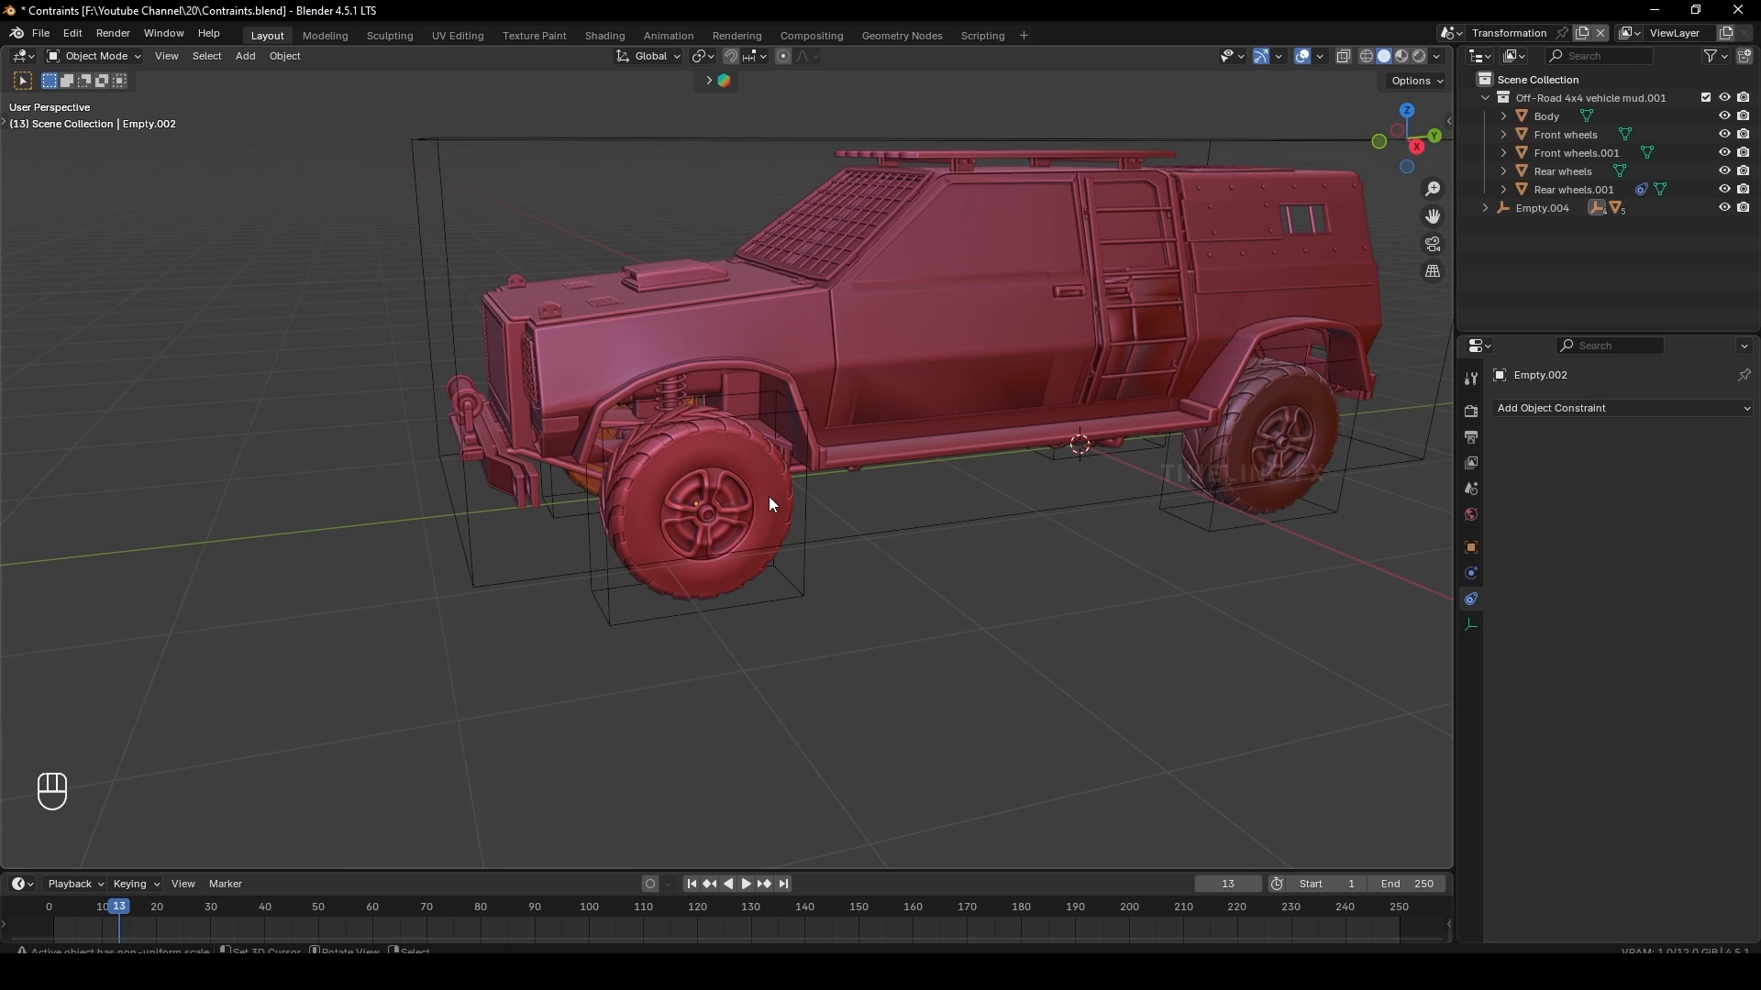
left_click(768, 500)
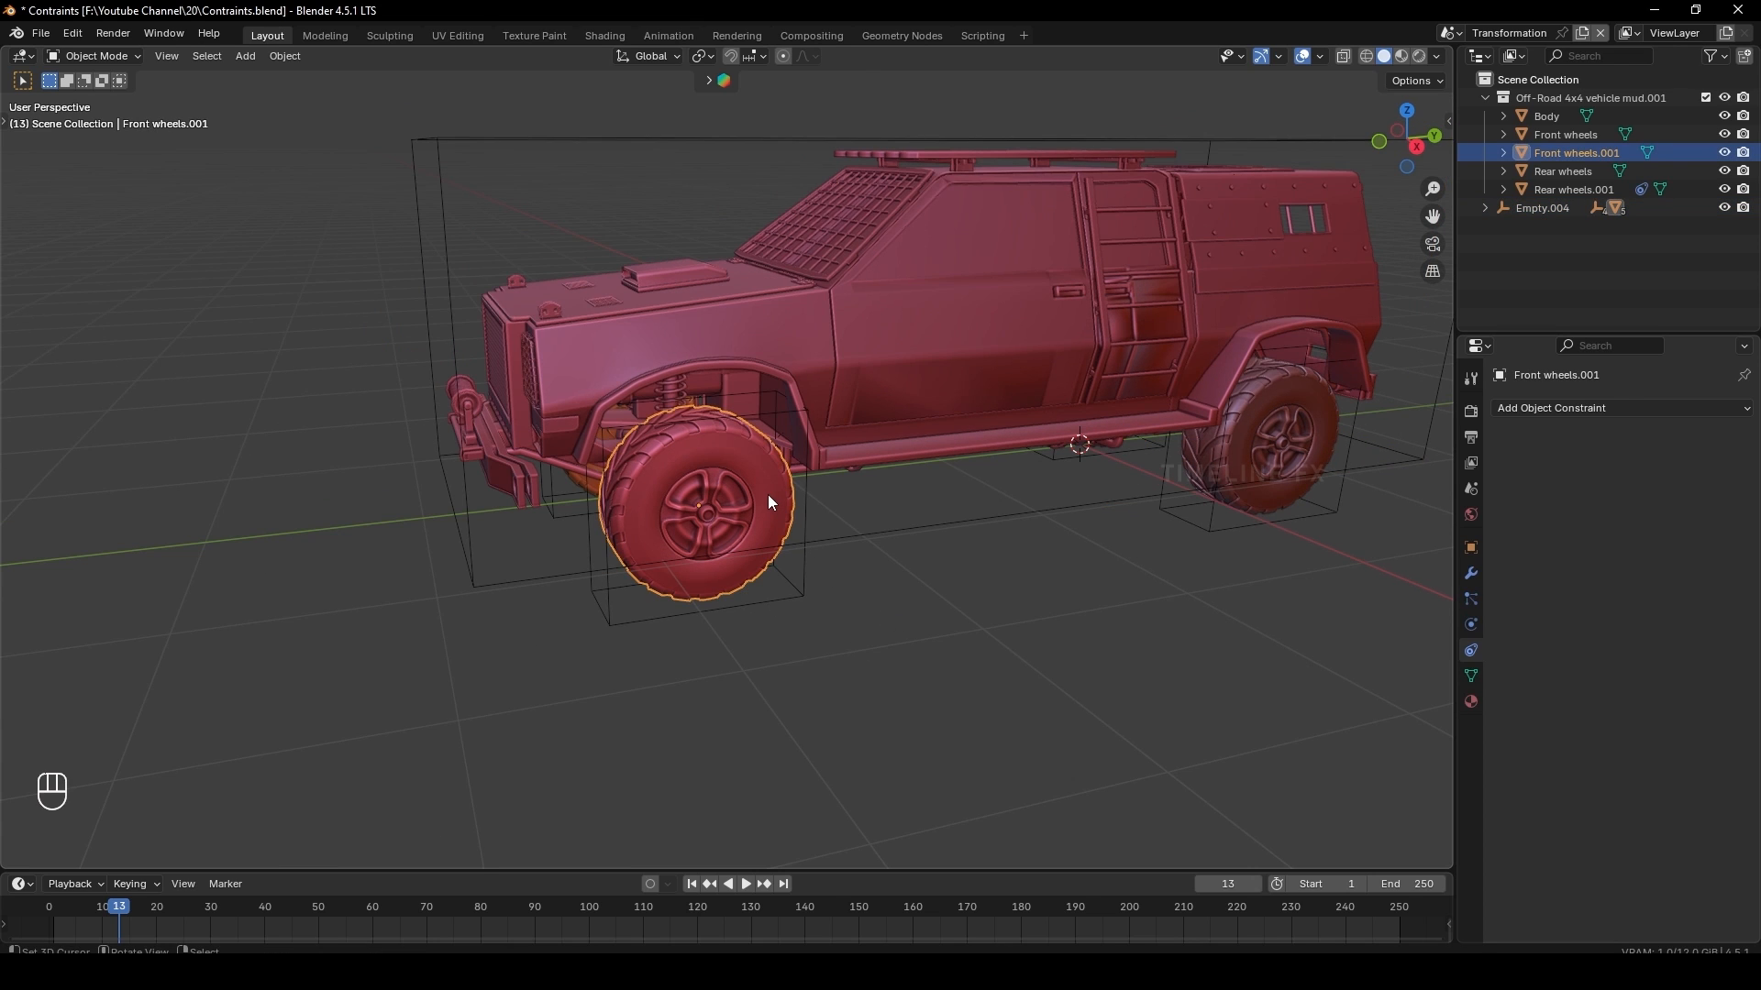
left_click(802, 597)
middle_click_drag(884, 637, 869, 629)
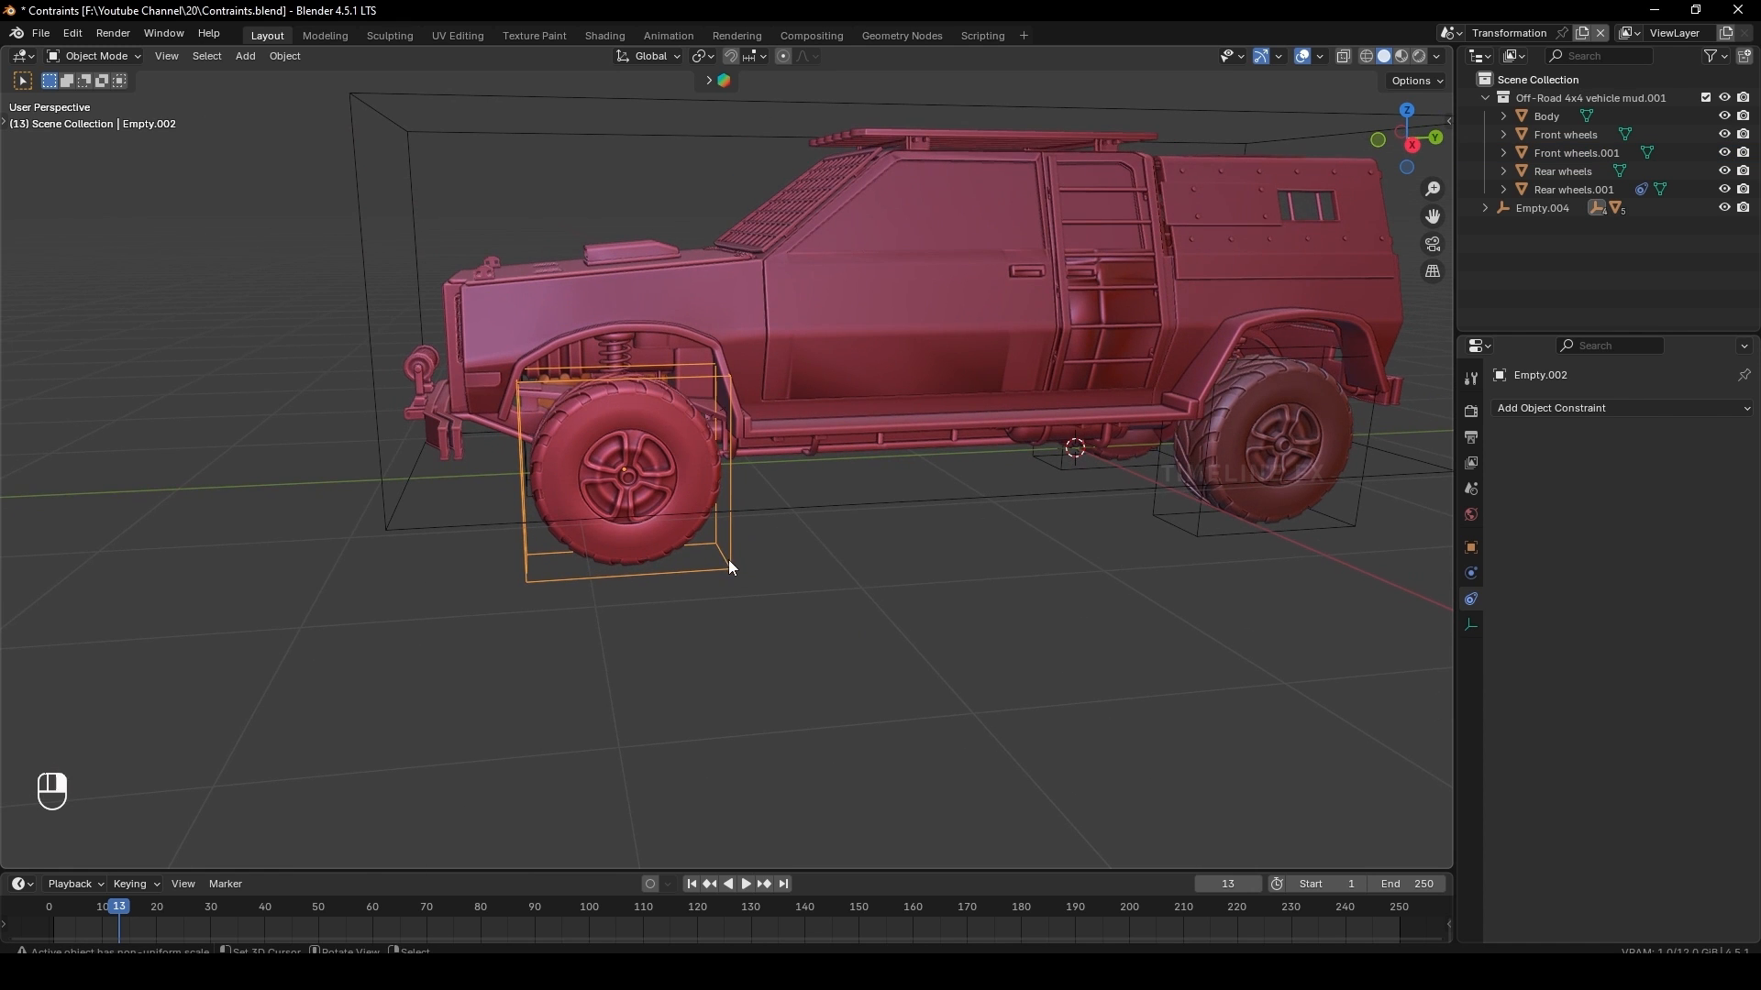
left_click(783, 510)
middle_click_drag(860, 628, 843, 617)
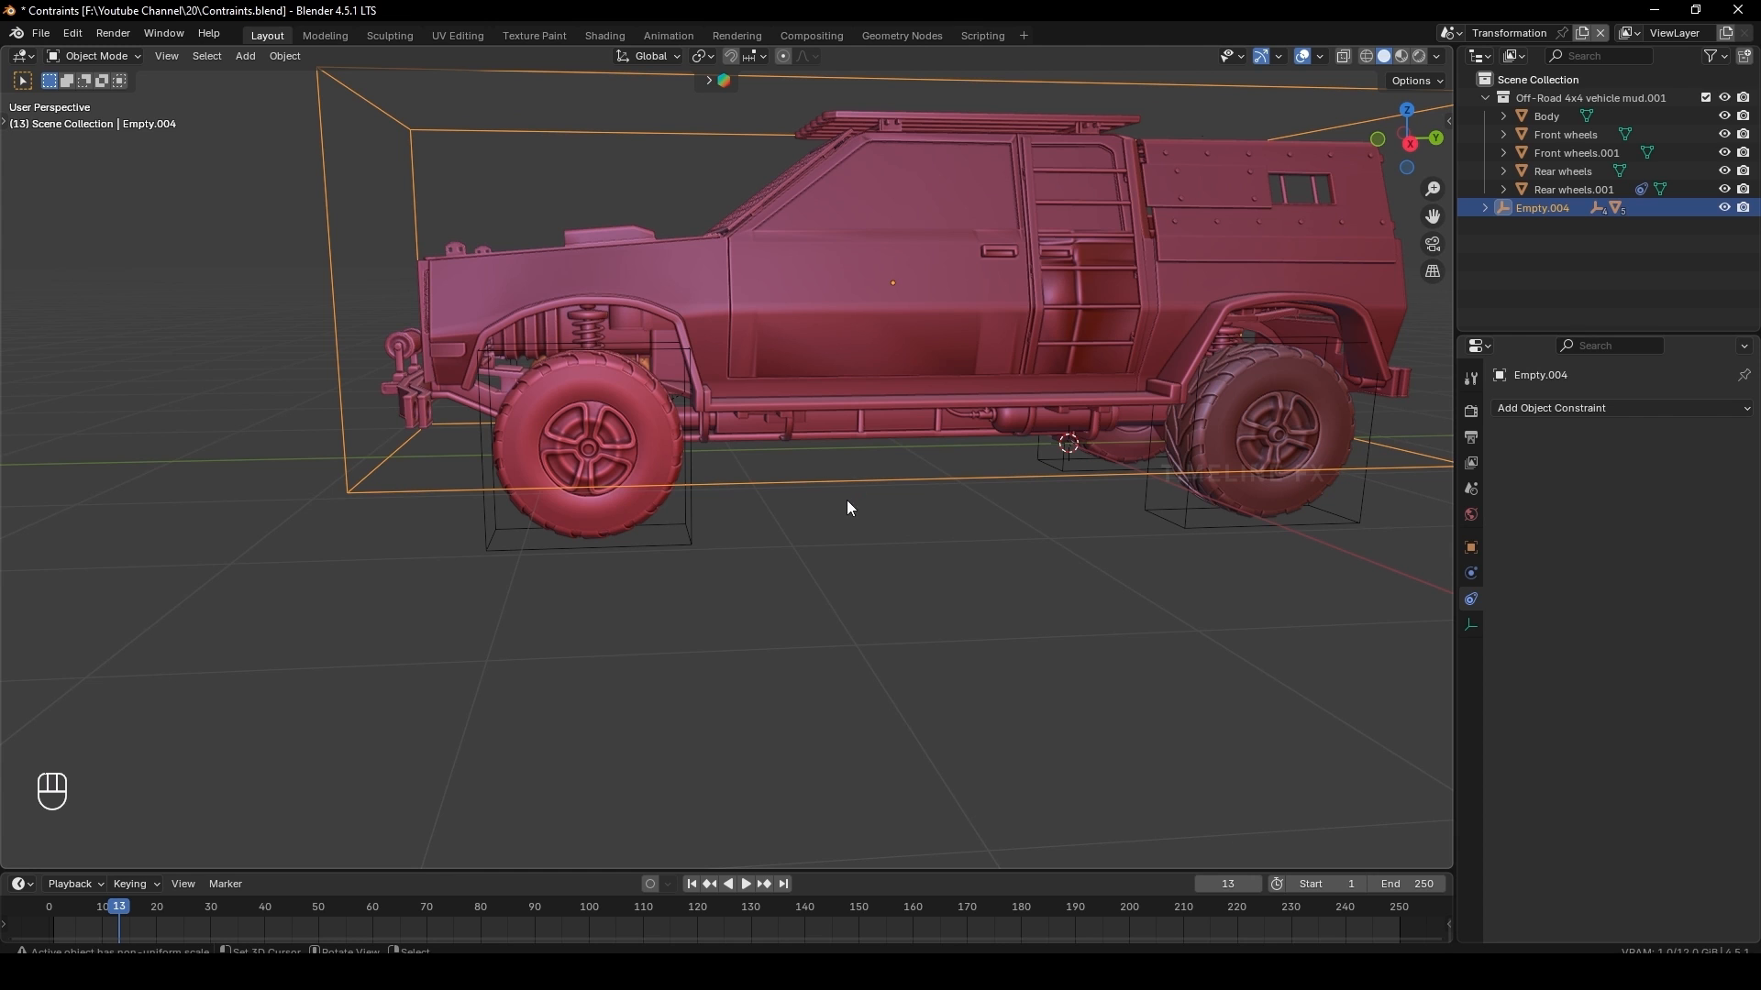
Try moving Empty.004 along single axes and freely to see how the front wheel behaves, and undo the move
key("g")
key("x")
key("x")
key("z")
left_click(781, 520)
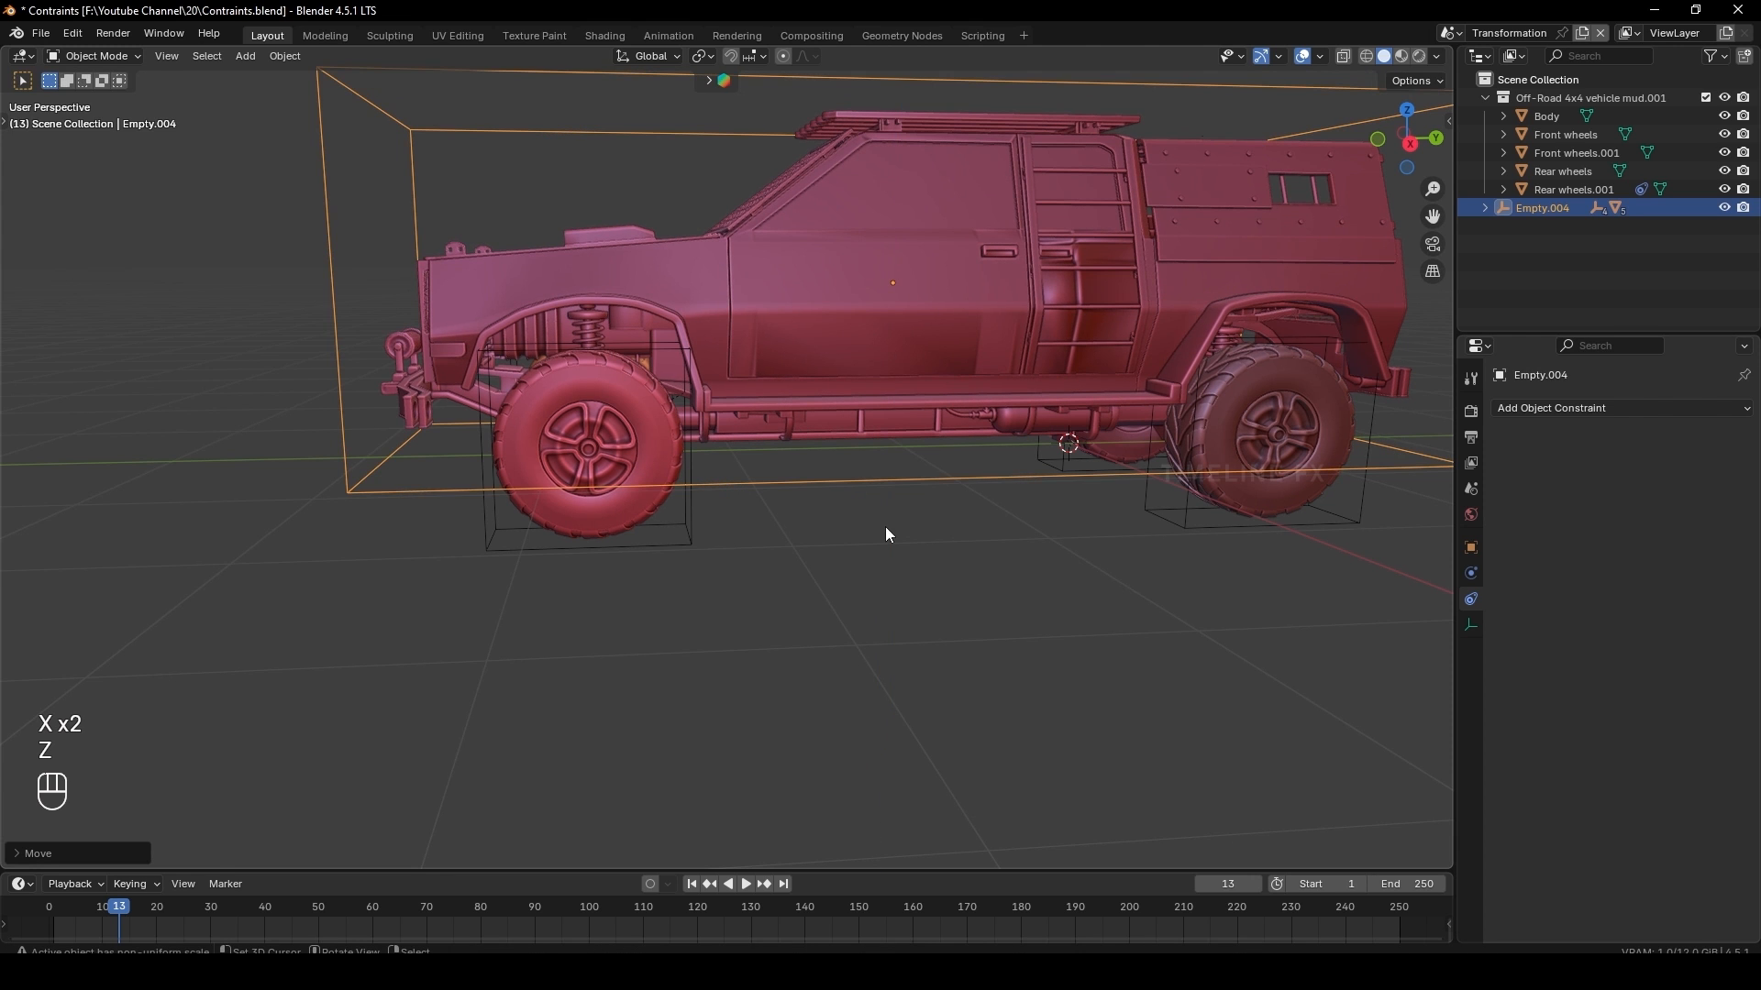
key("g")
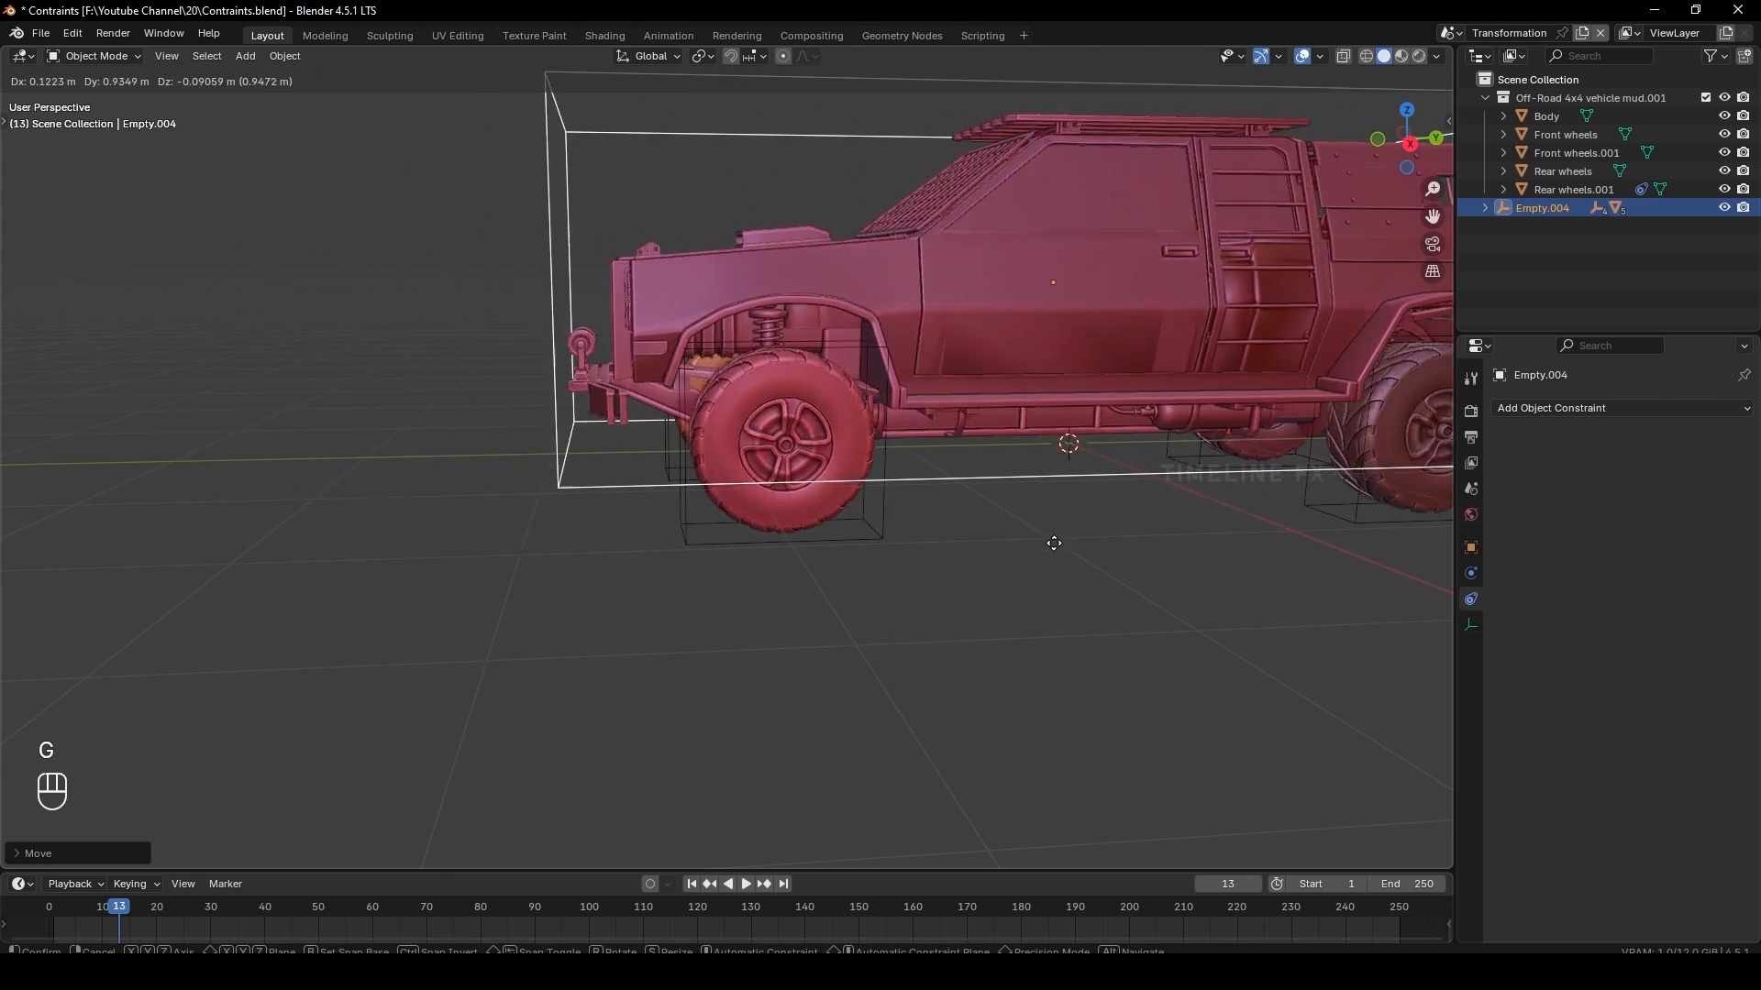
left_click(845, 547)
key("ctrl+z")
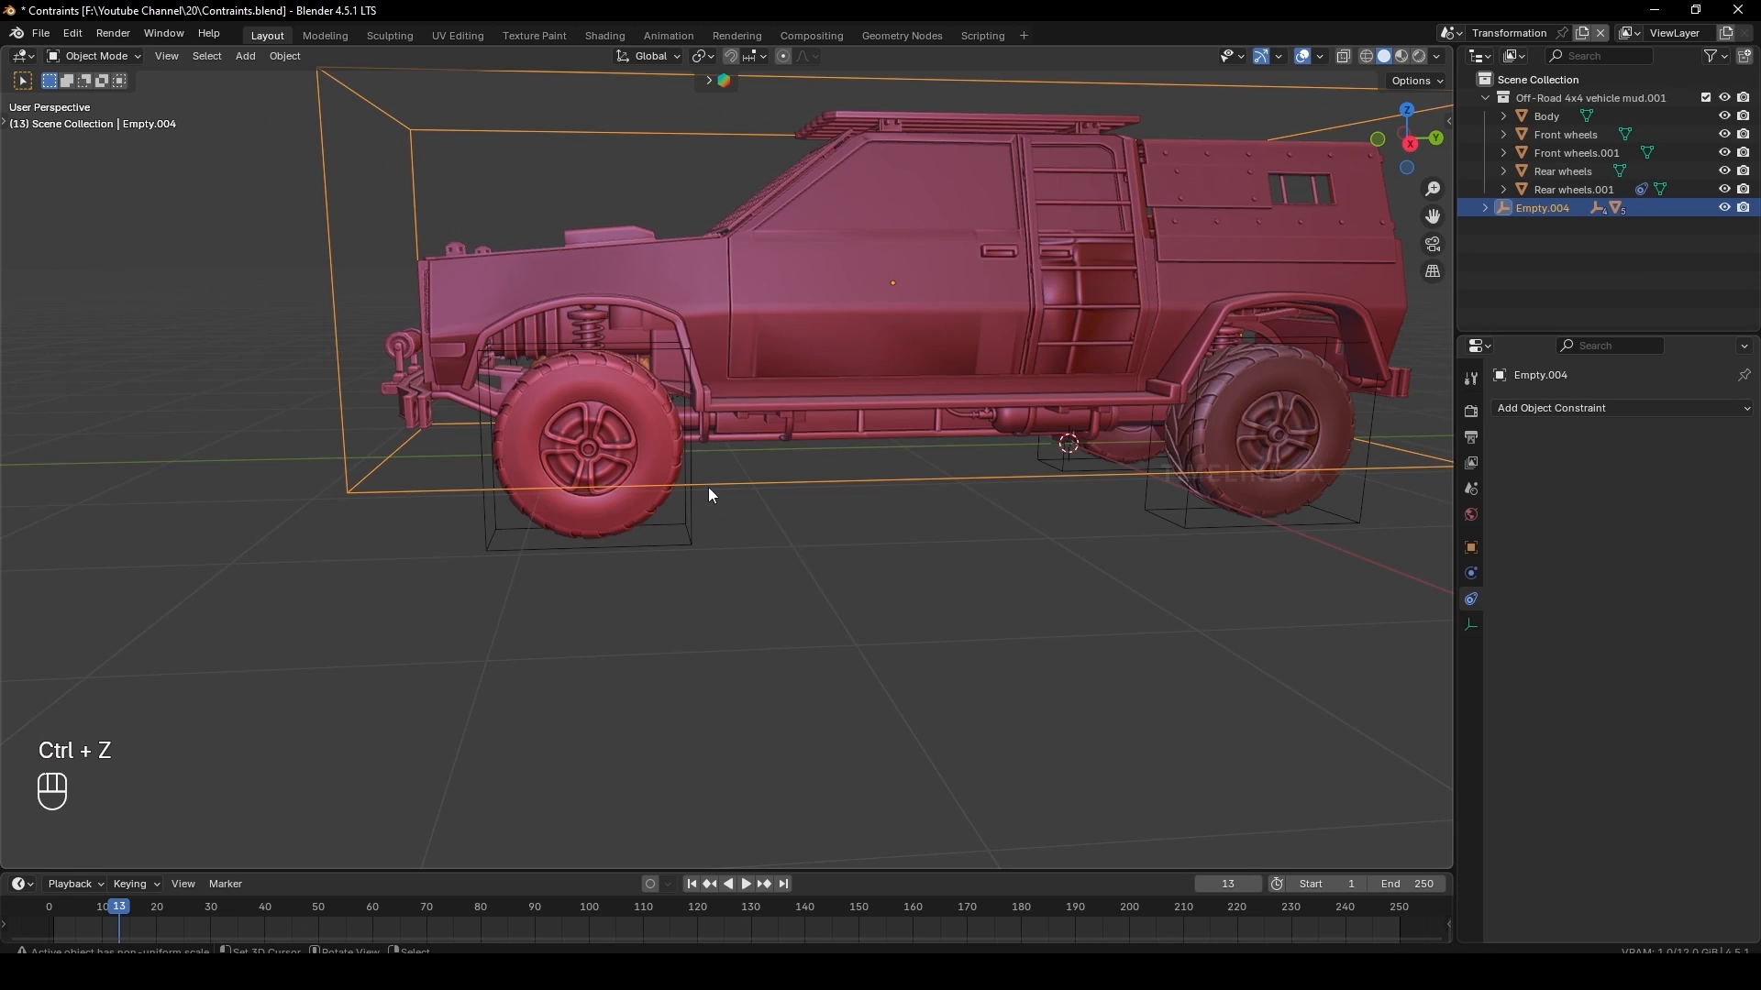
Inspect the empties surrounding the front and rear wheels on the near side of the vehicle
scroll(697, 498, "down", 3)
scroll(708, 517, "up", 4)
middle_click_drag(710, 519, 769, 549)
left_click(818, 532)
scroll(862, 477, "down", 2)
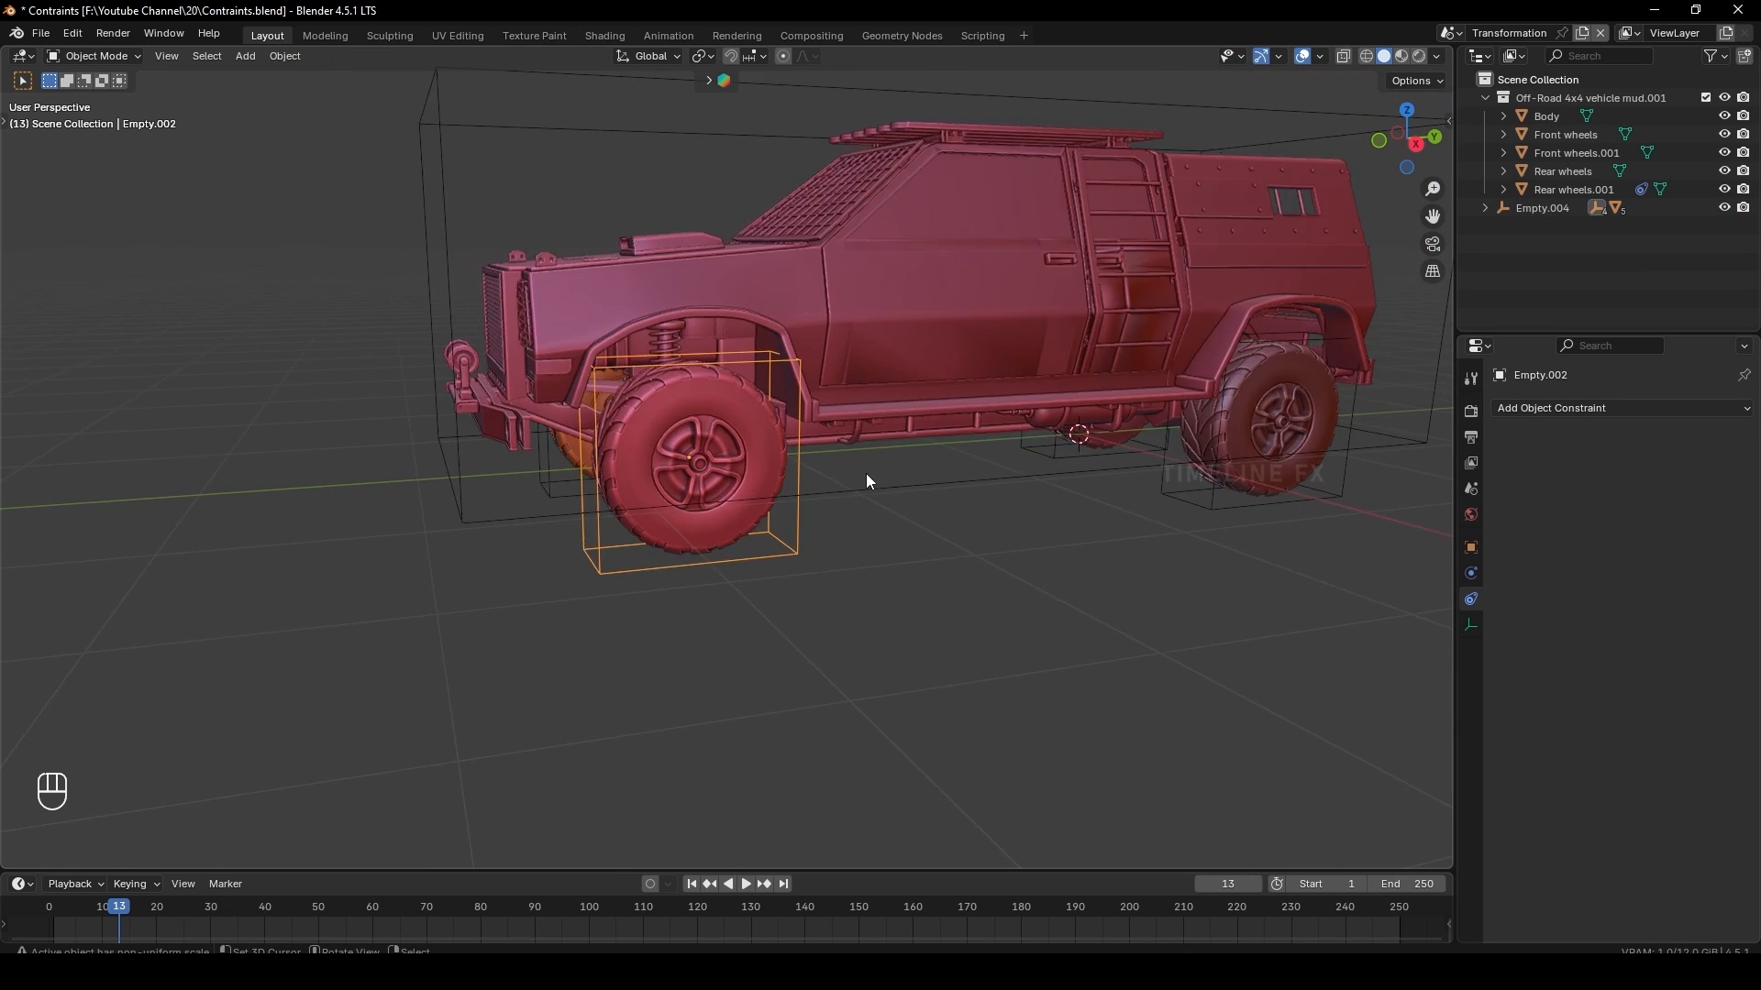
scroll(777, 484, "up", 2)
right_click(1273, 495)
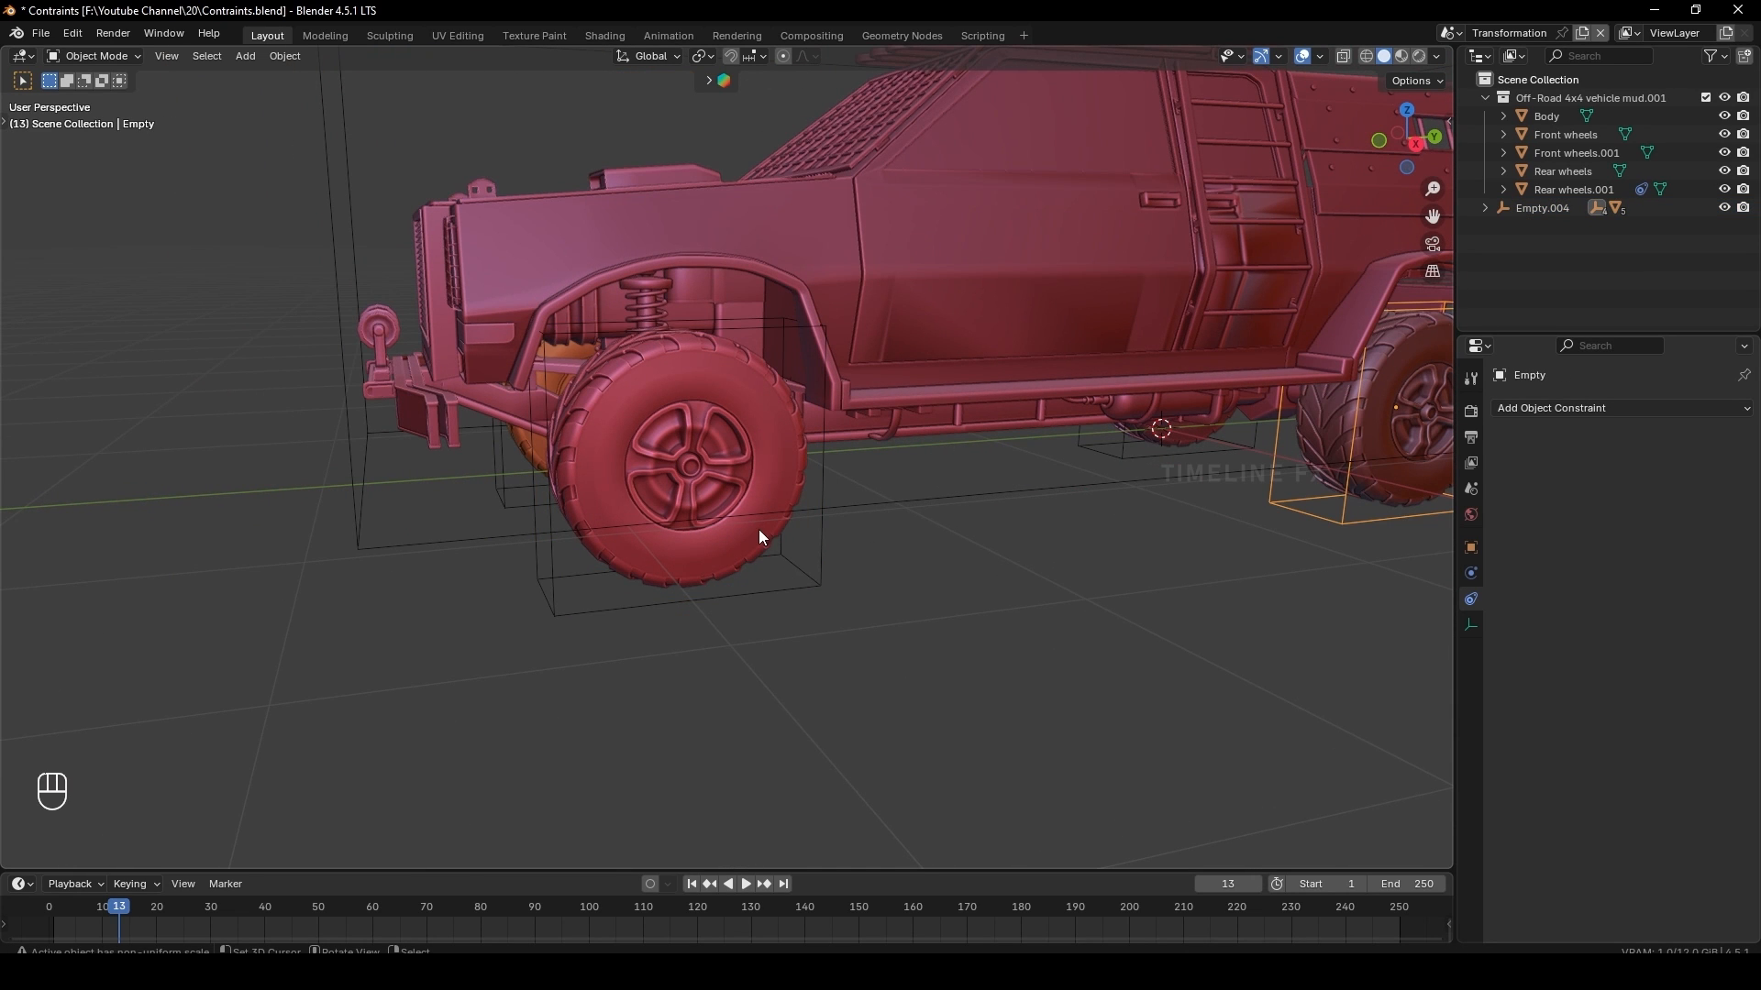
Add a Transformation object constraint to Front wheels.001 with Empty.002 as its target
right_click(761, 537)
scroll(825, 593, "down", 3)
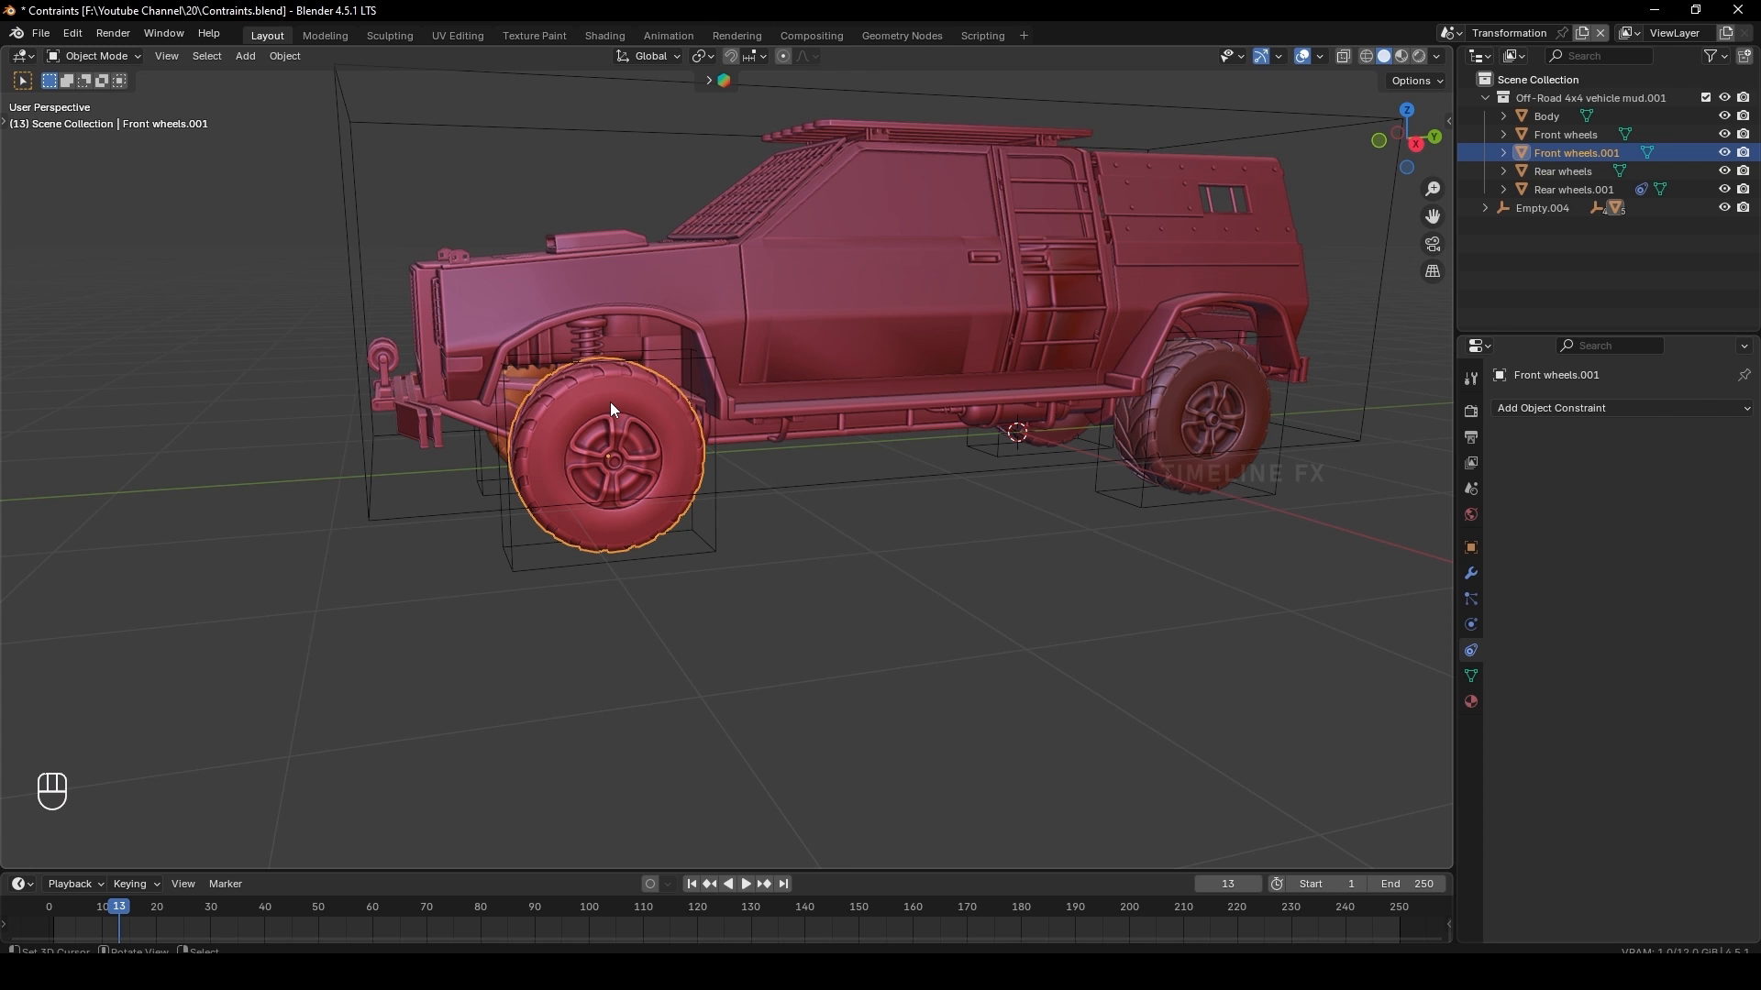
left_click(1544, 408)
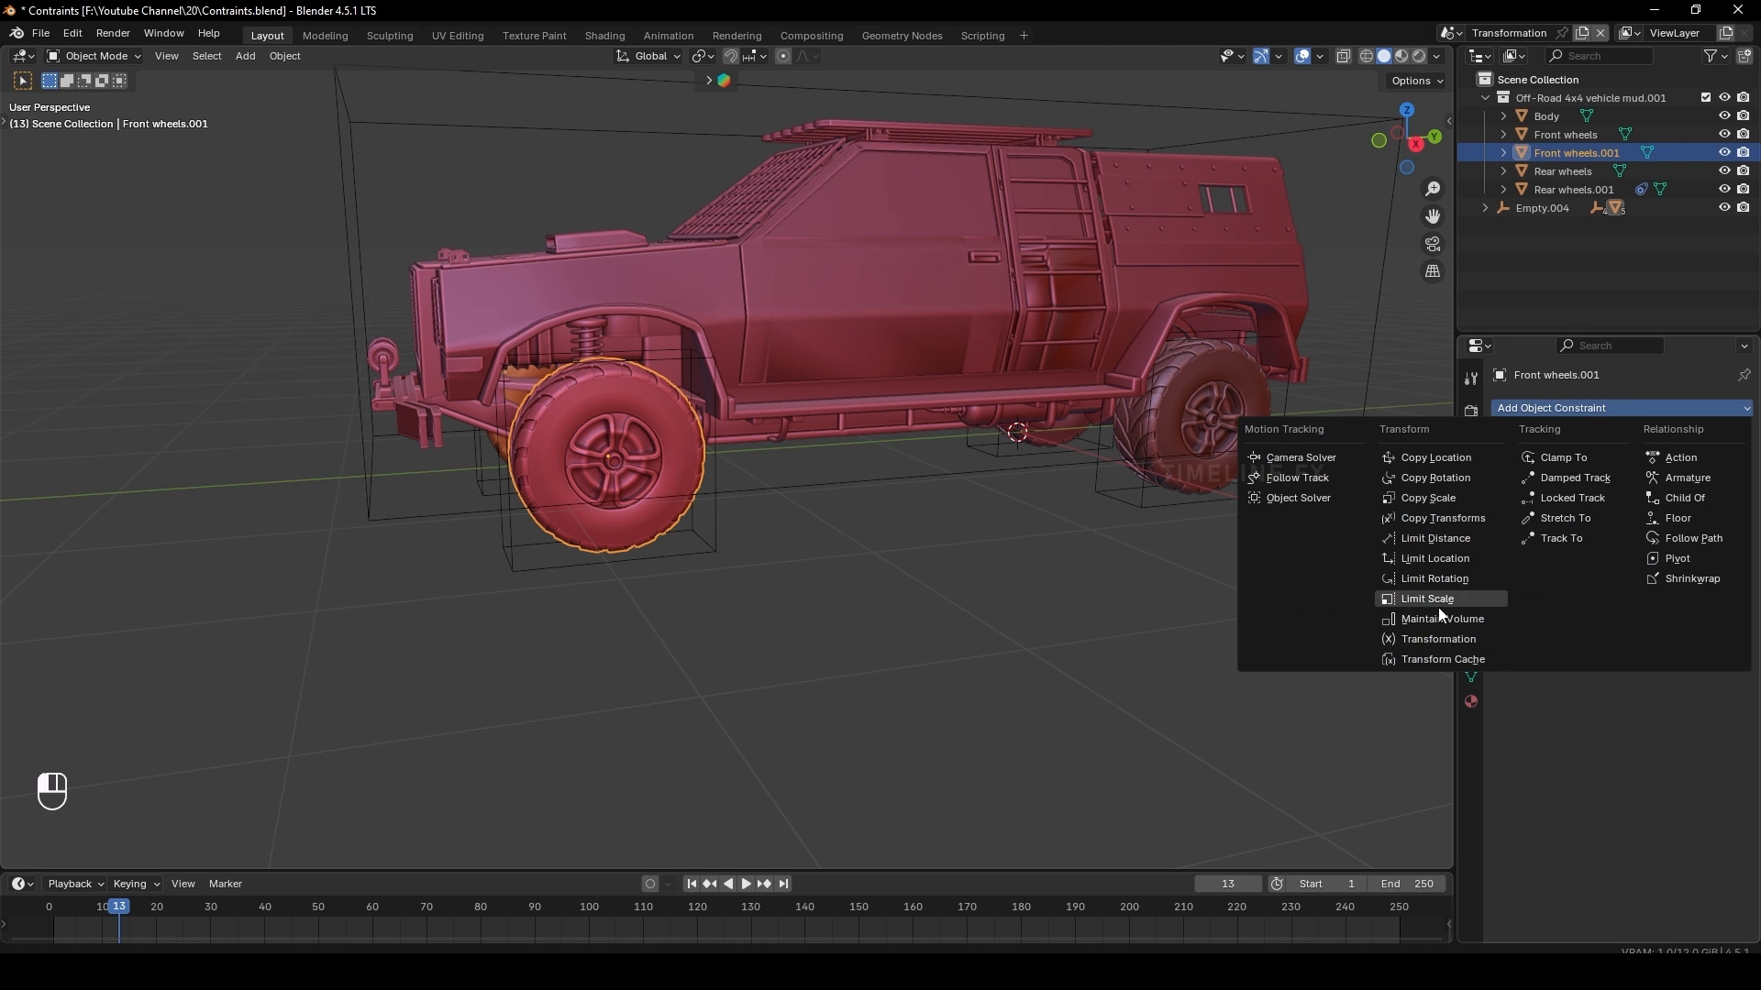
left_click(1436, 642)
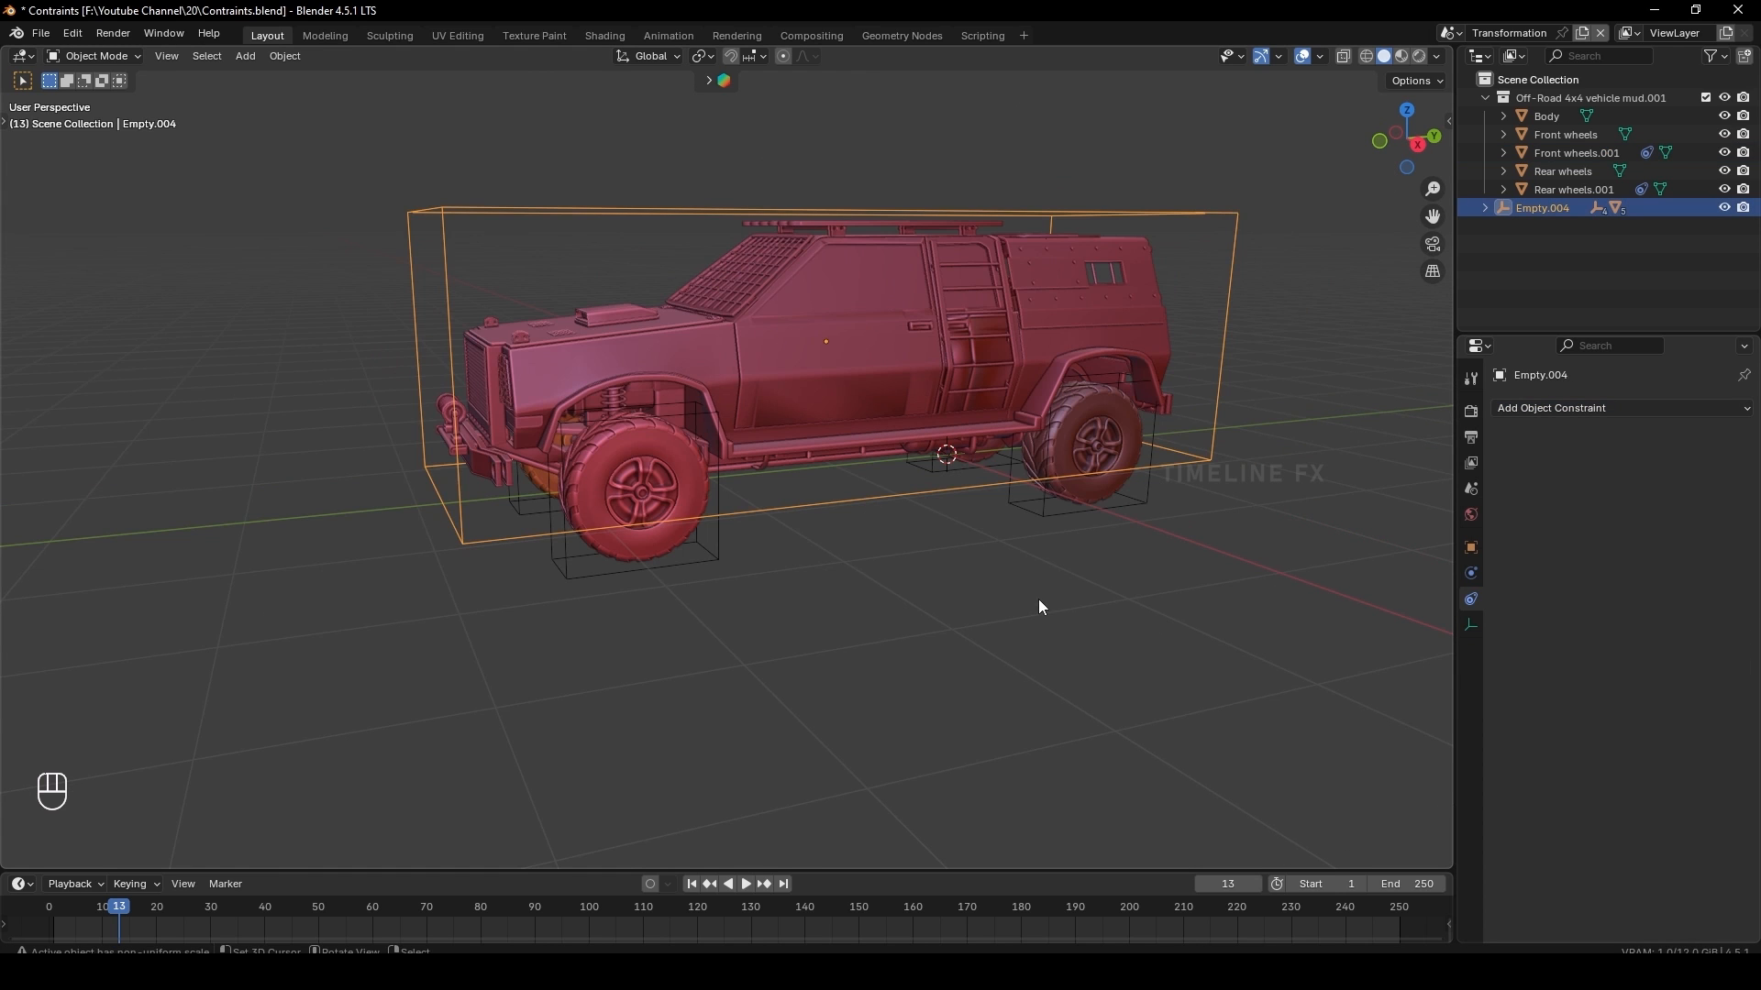
Try moving Empty.004 to test the newly constrained front wheel, and undo the move
key("g")
left_click(897, 601)
key("ctrl+z")
Review the Transformation constraint settings on Front wheels.001 and compare the wheel with its surrounding empty
left_click(688, 509)
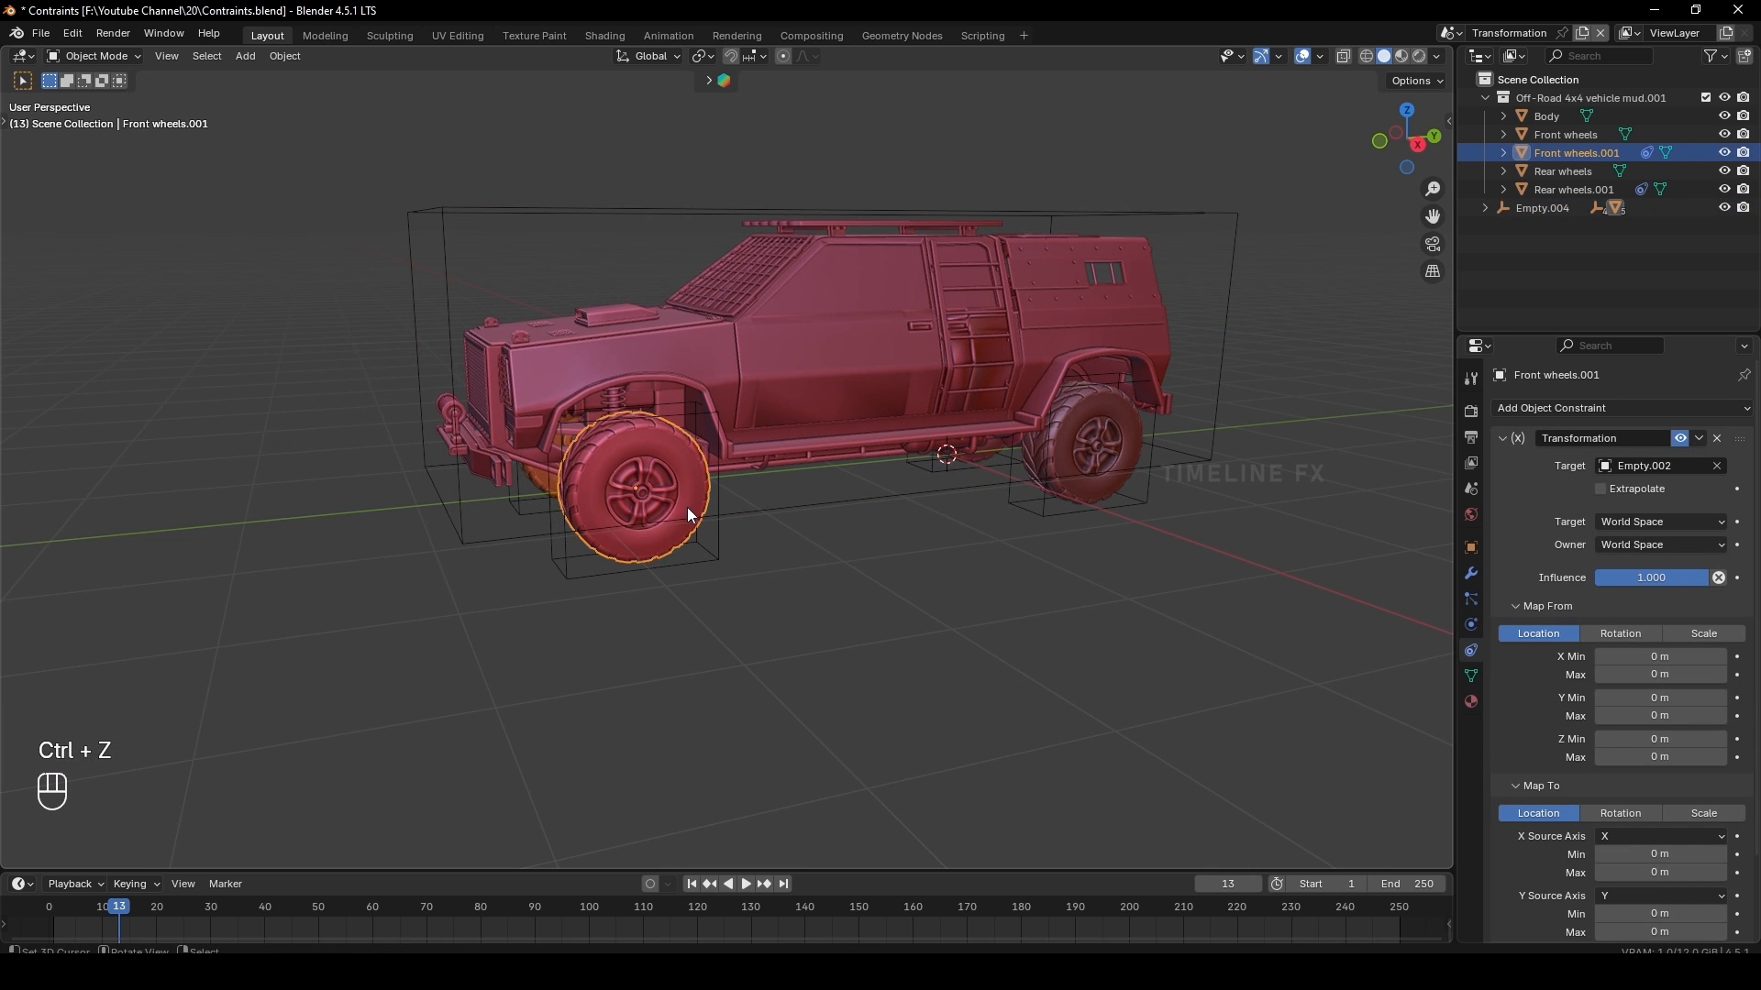
scroll(1526, 686, "down", 2)
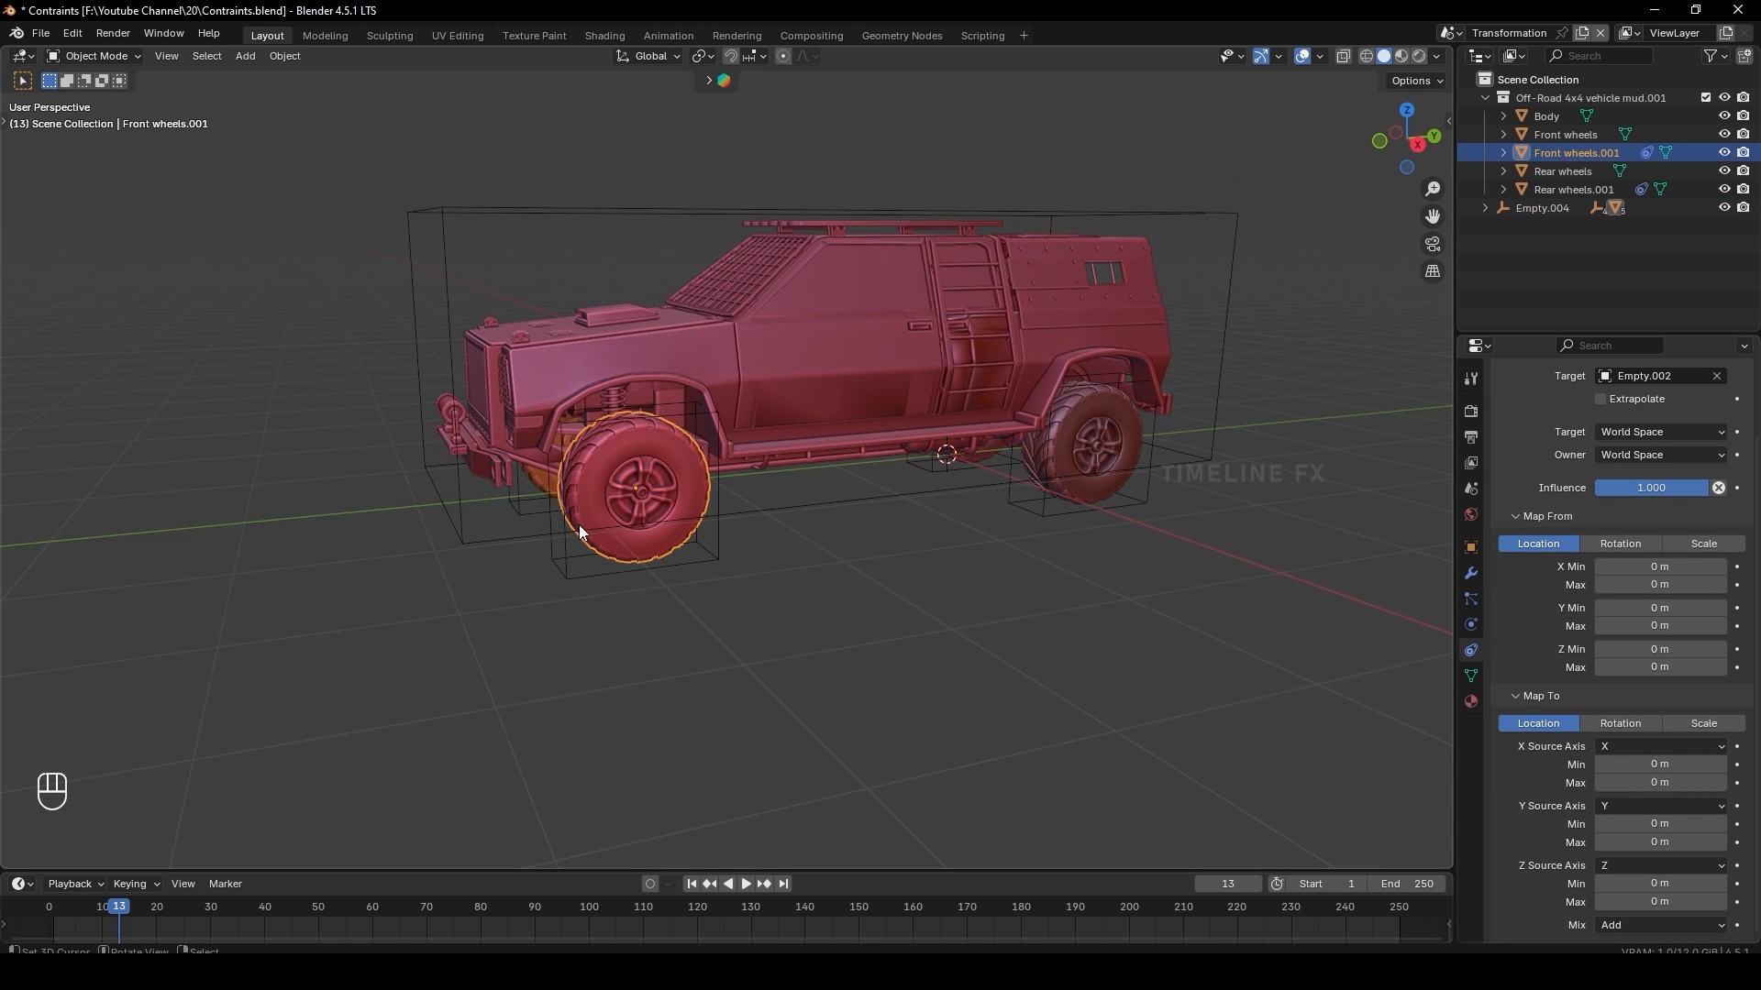
right_click(709, 558)
right_click(636, 515)
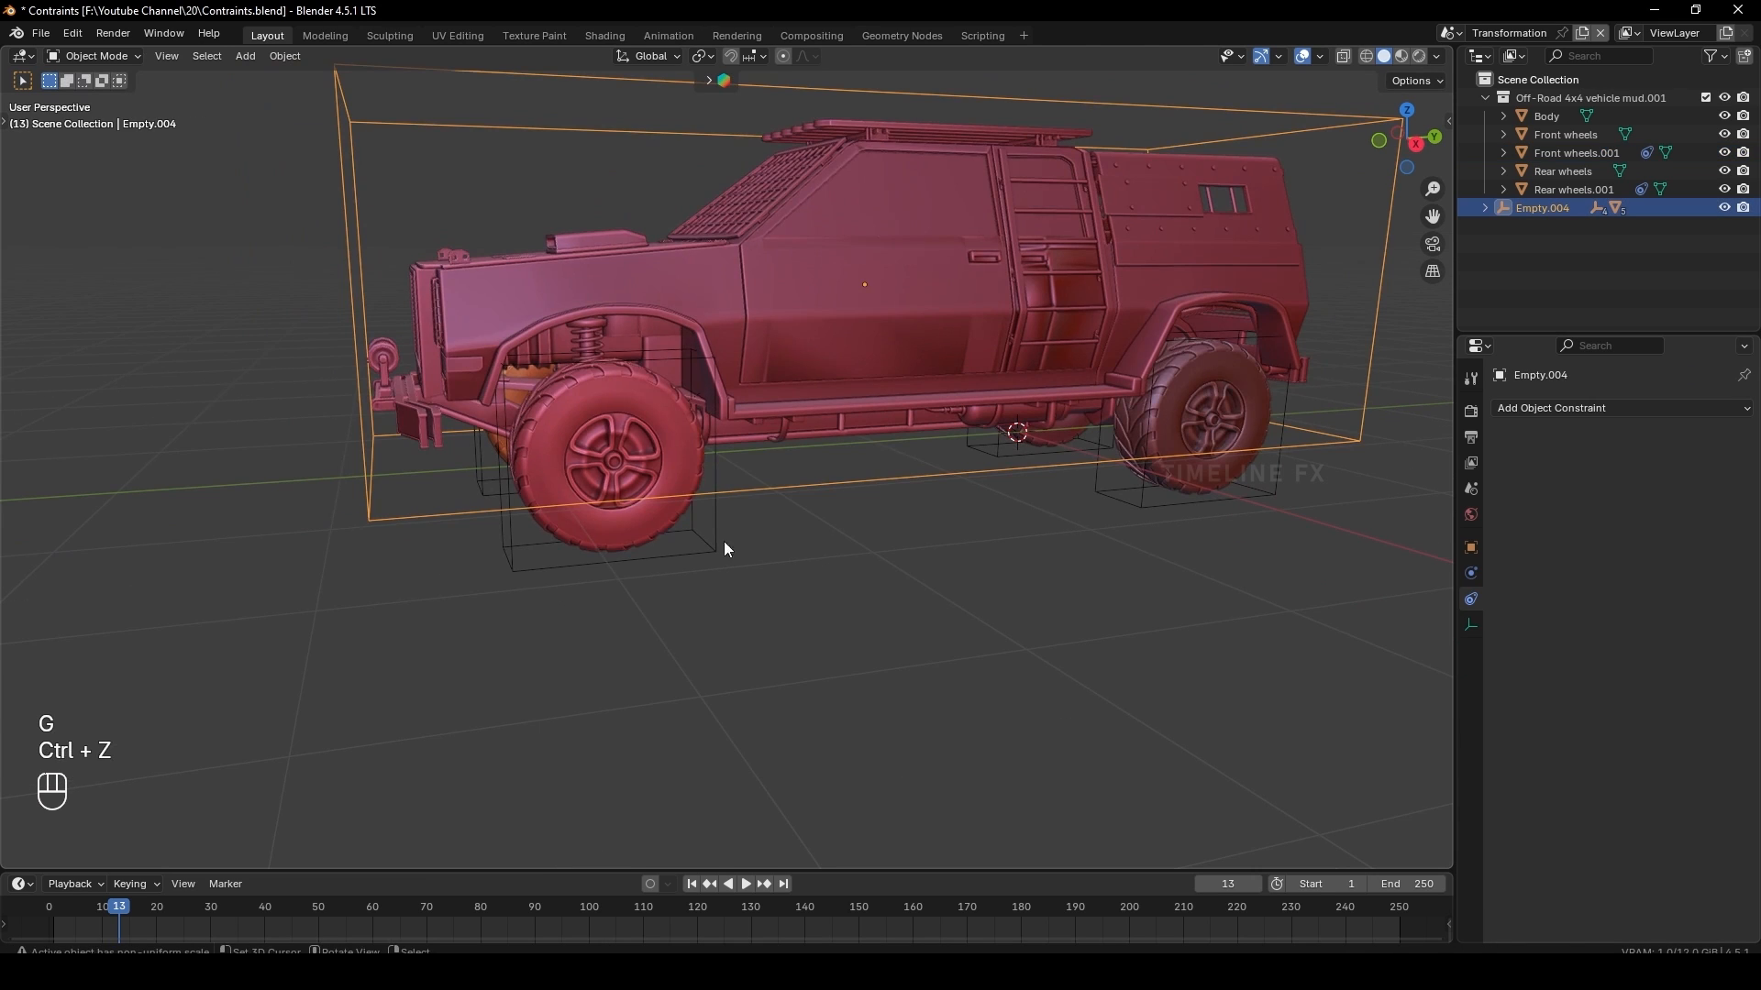
right_click(629, 433)
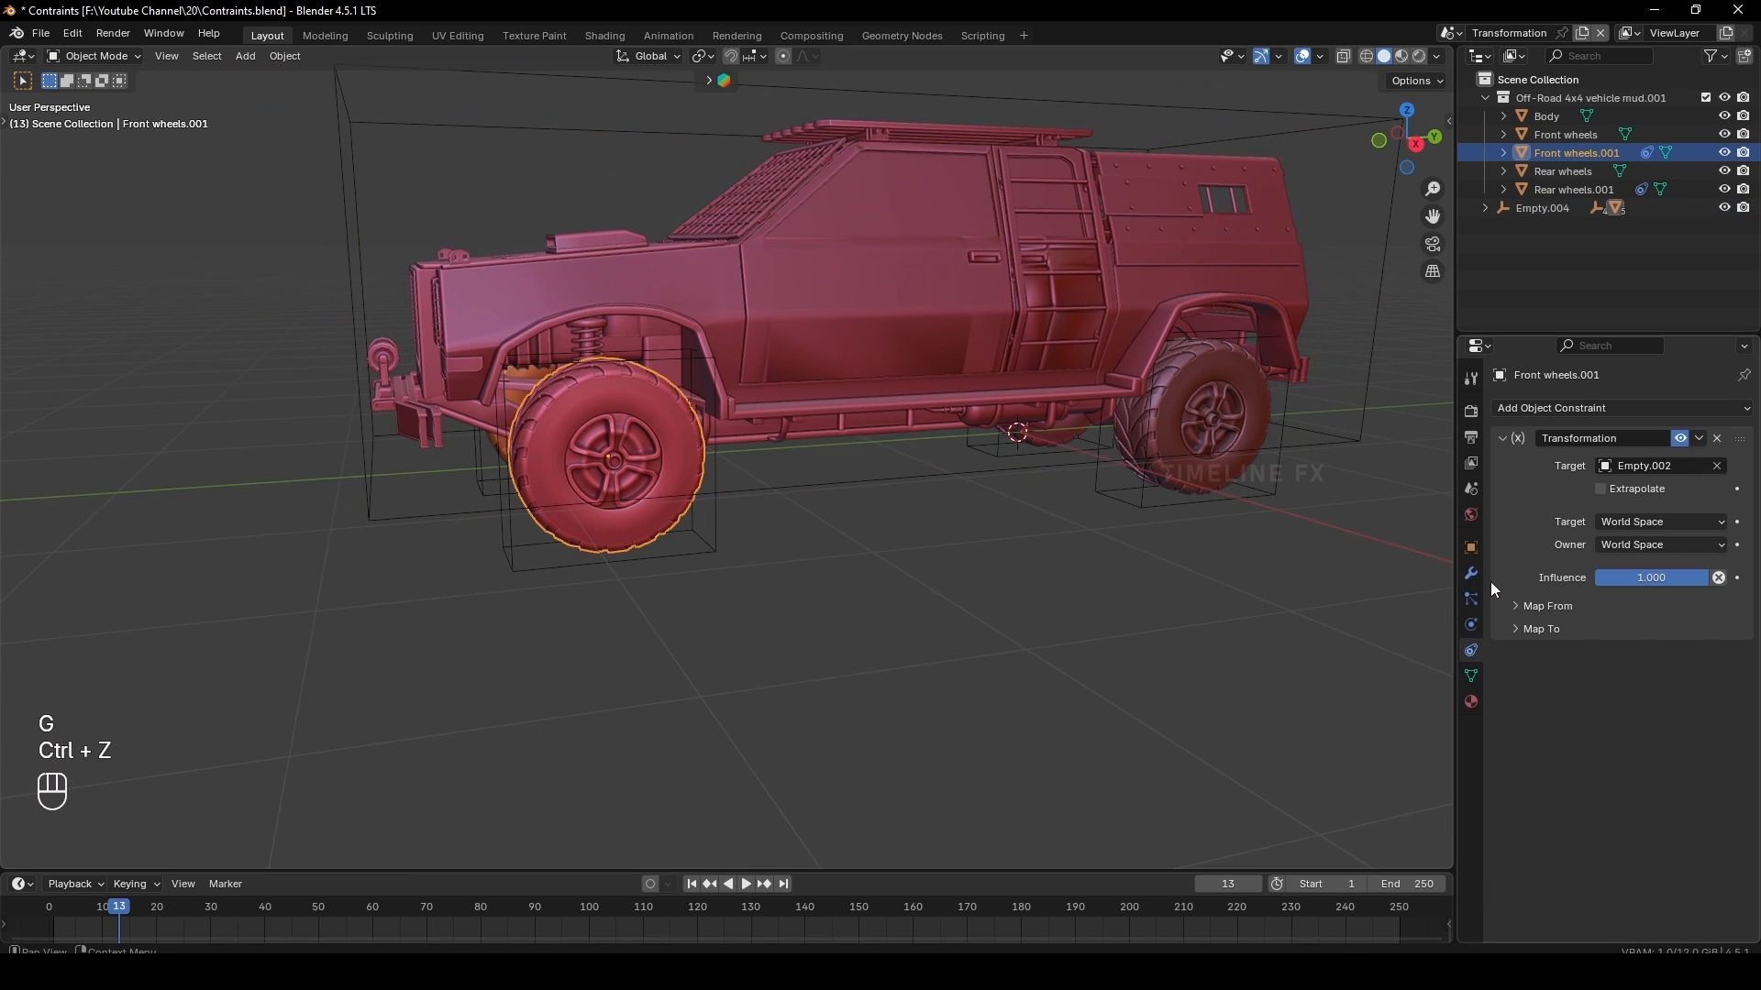
Expand the Map From and Map To settings of the Transformation constraint on Front wheels.001 and check its target empty
left_click(1529, 606)
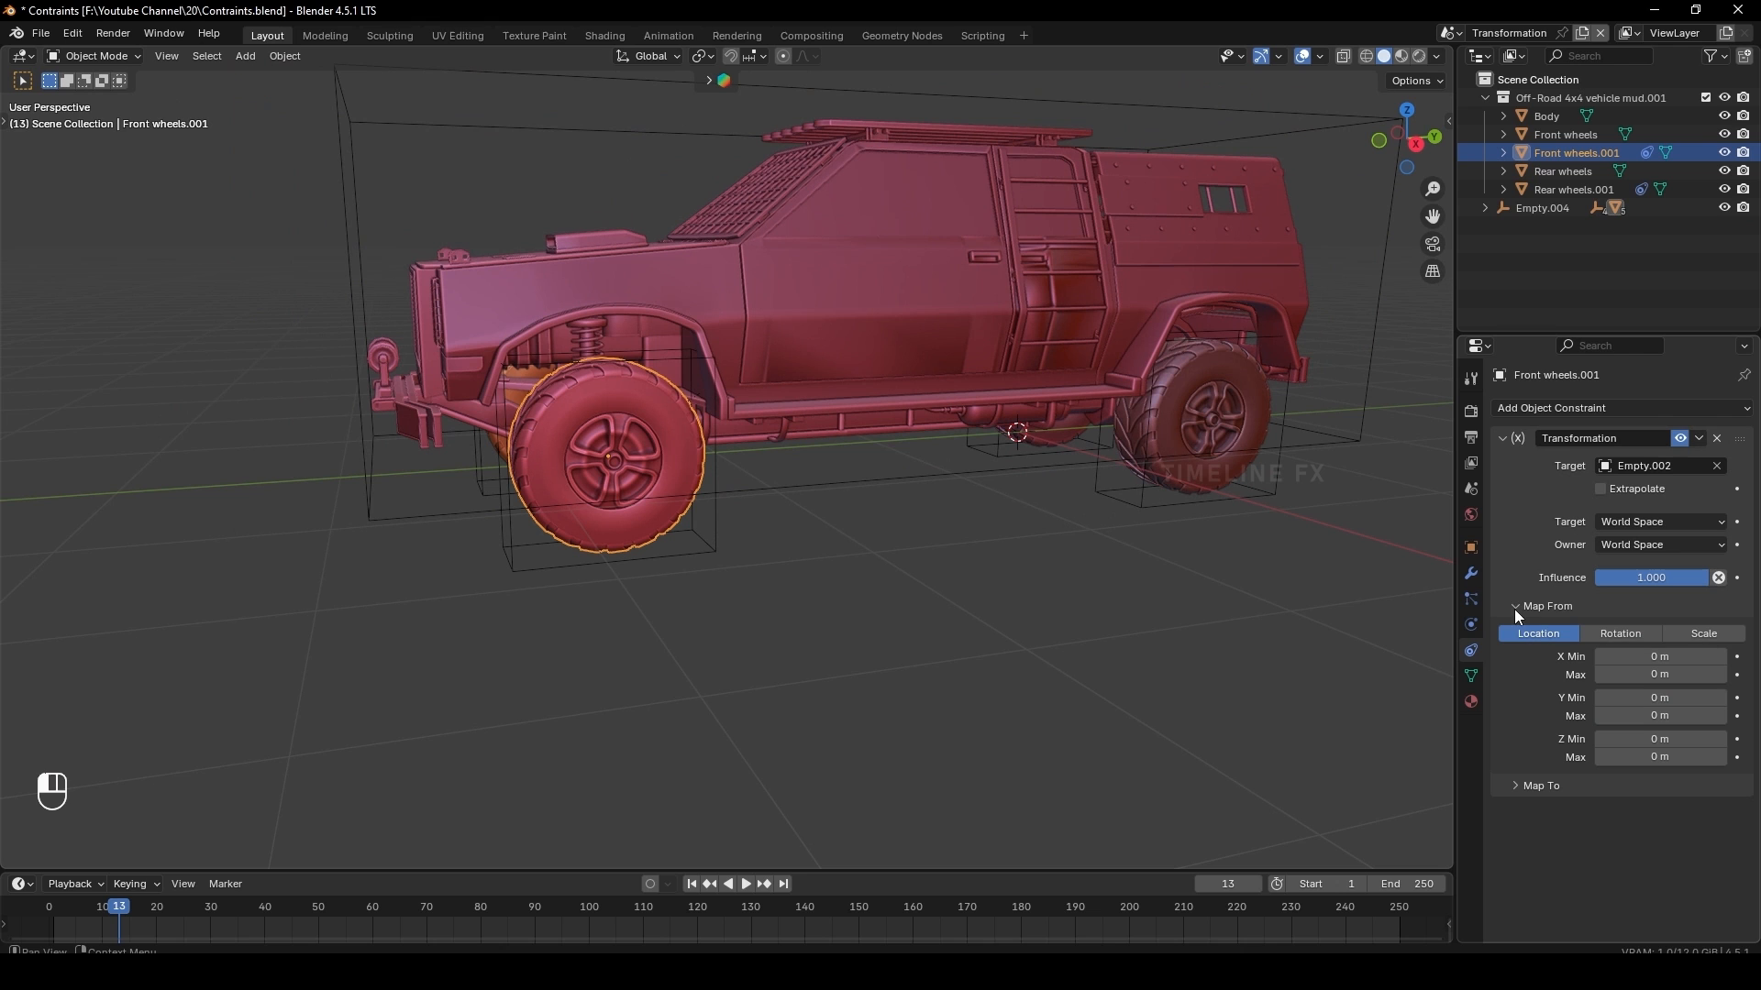
left_click(1509, 786)
scroll(1422, 664, "down", 5)
scroll(1522, 684, "down", 3)
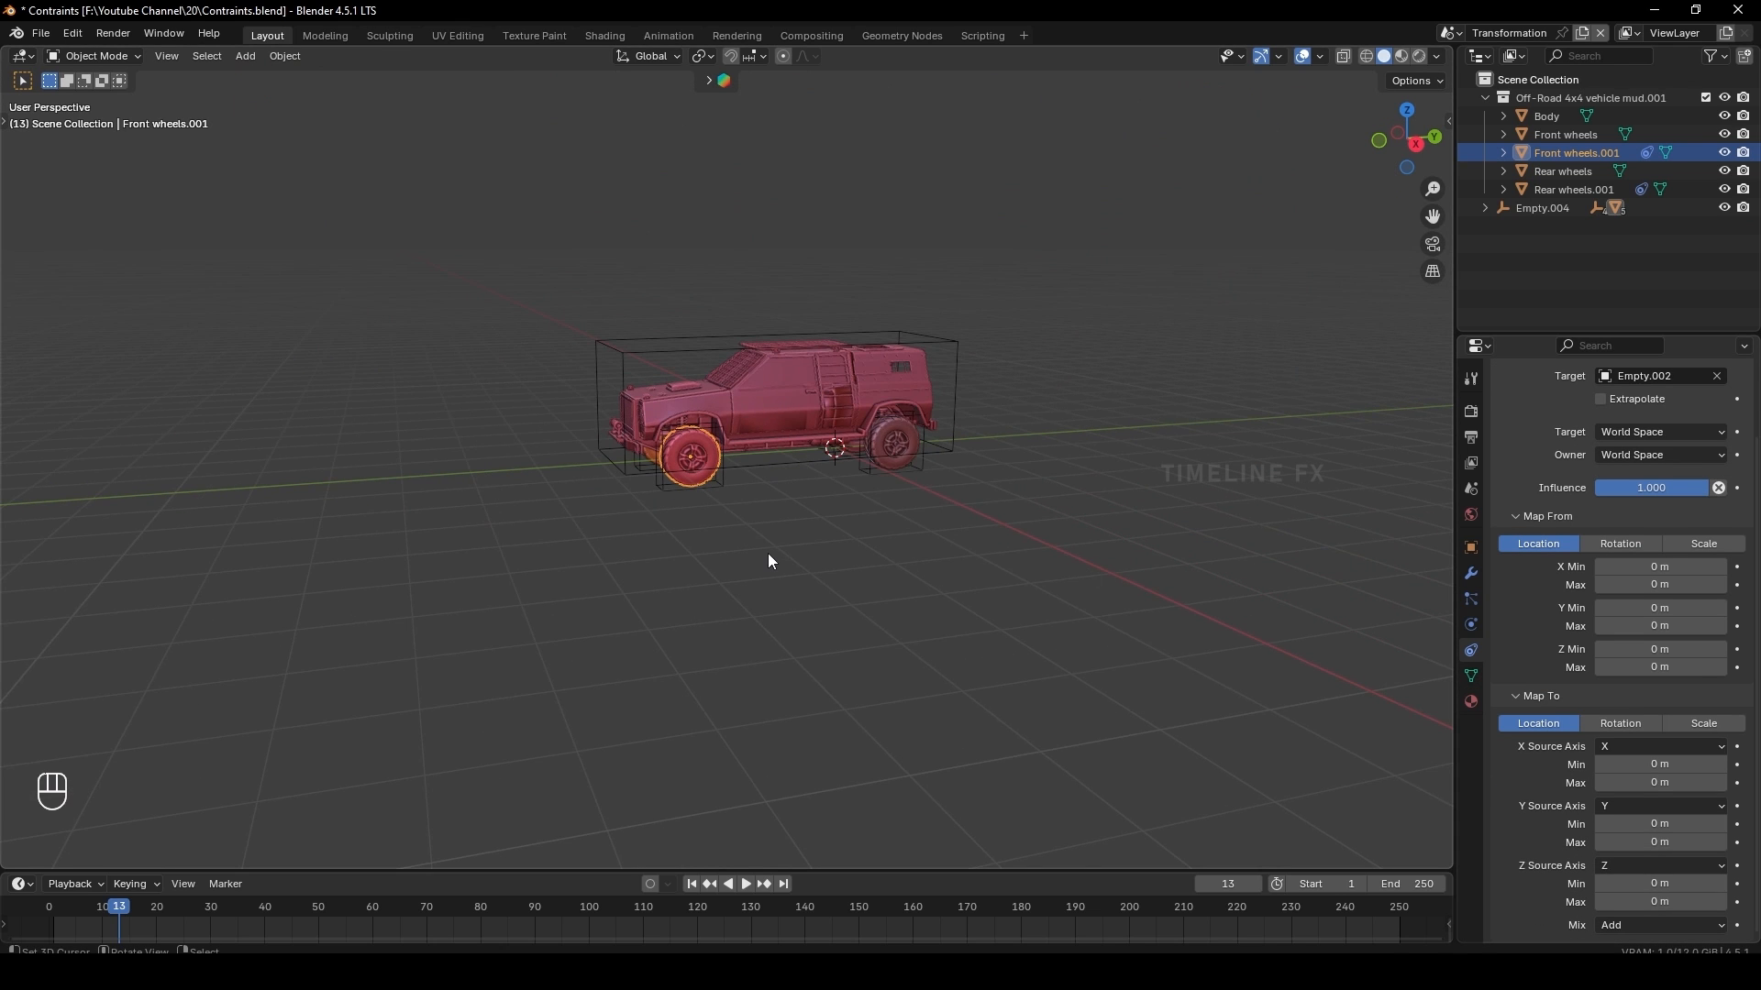
scroll(768, 553, "up", 6)
scroll(1236, 601, "down", 2)
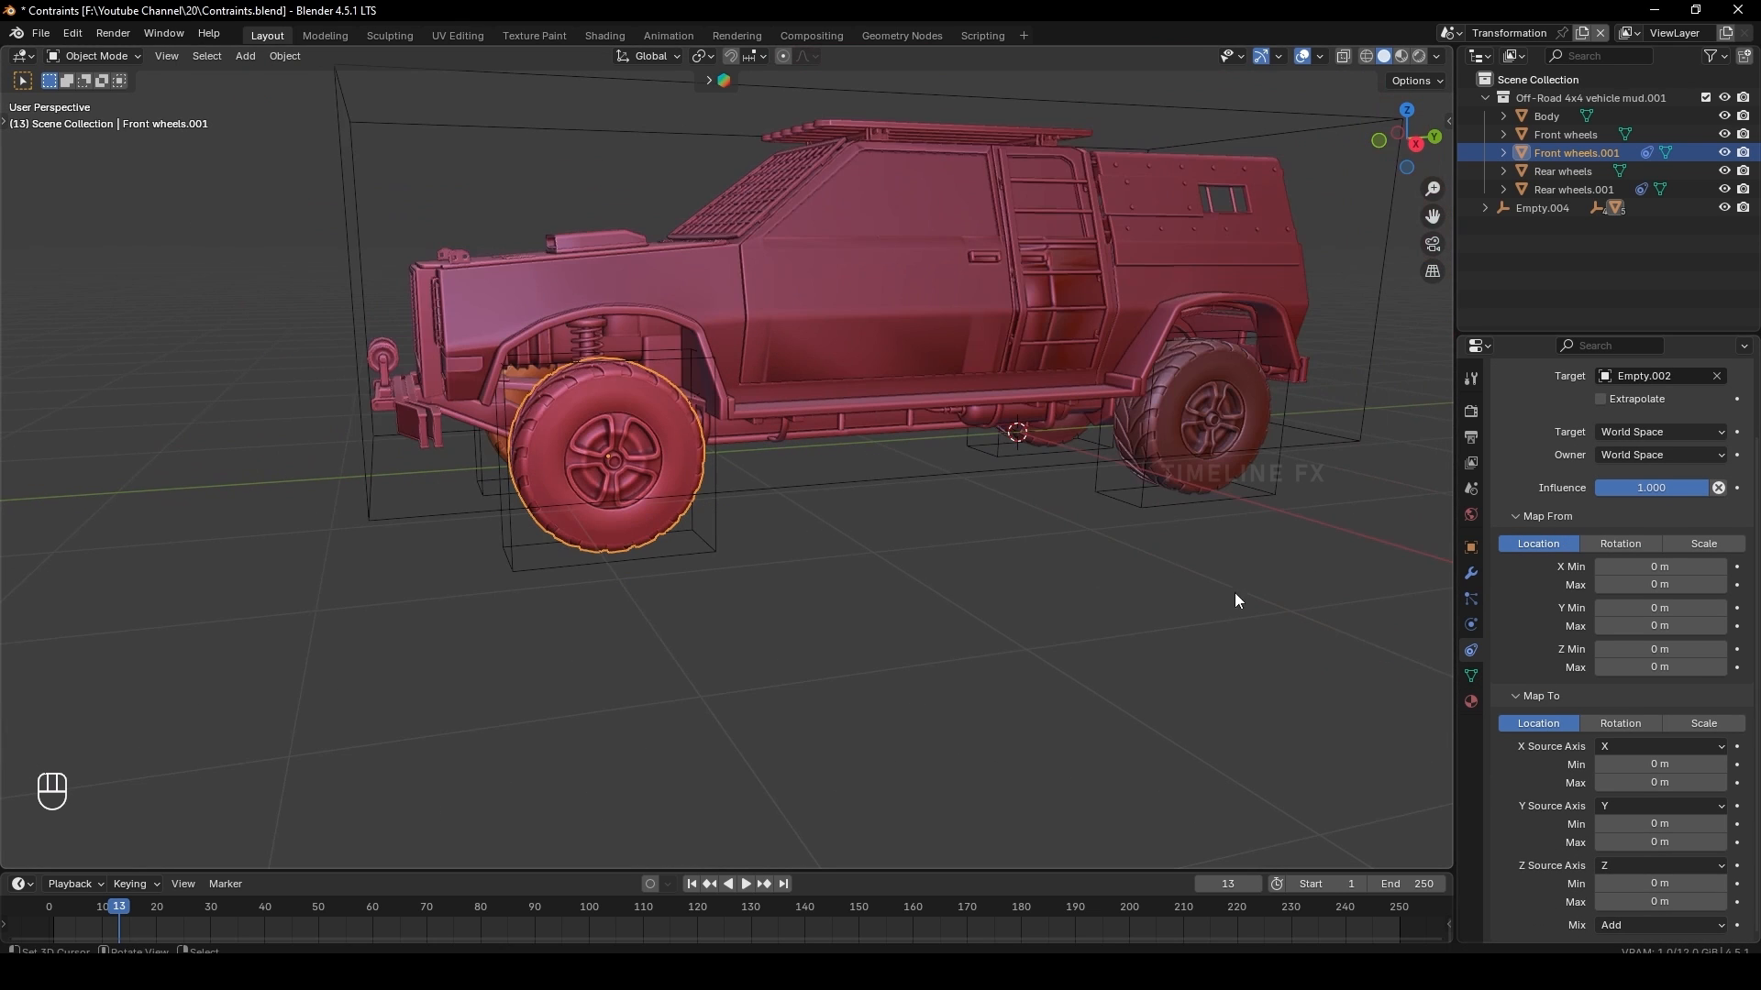
left_click(707, 553)
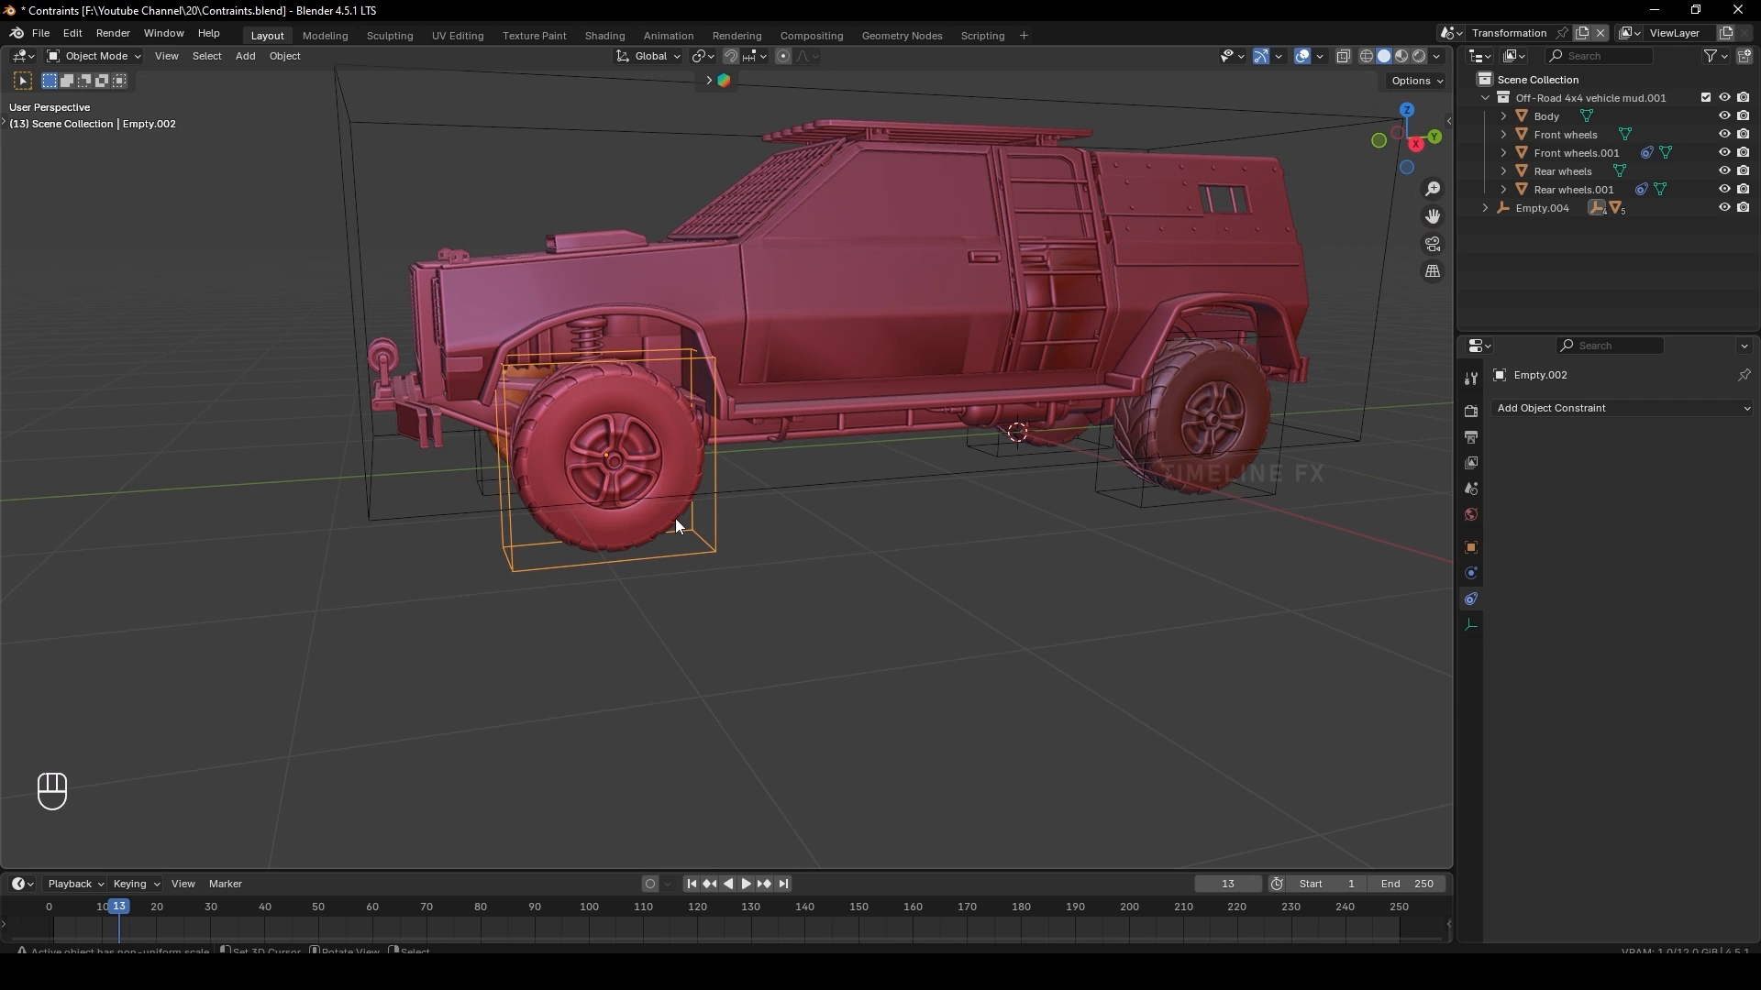
left_click(676, 523)
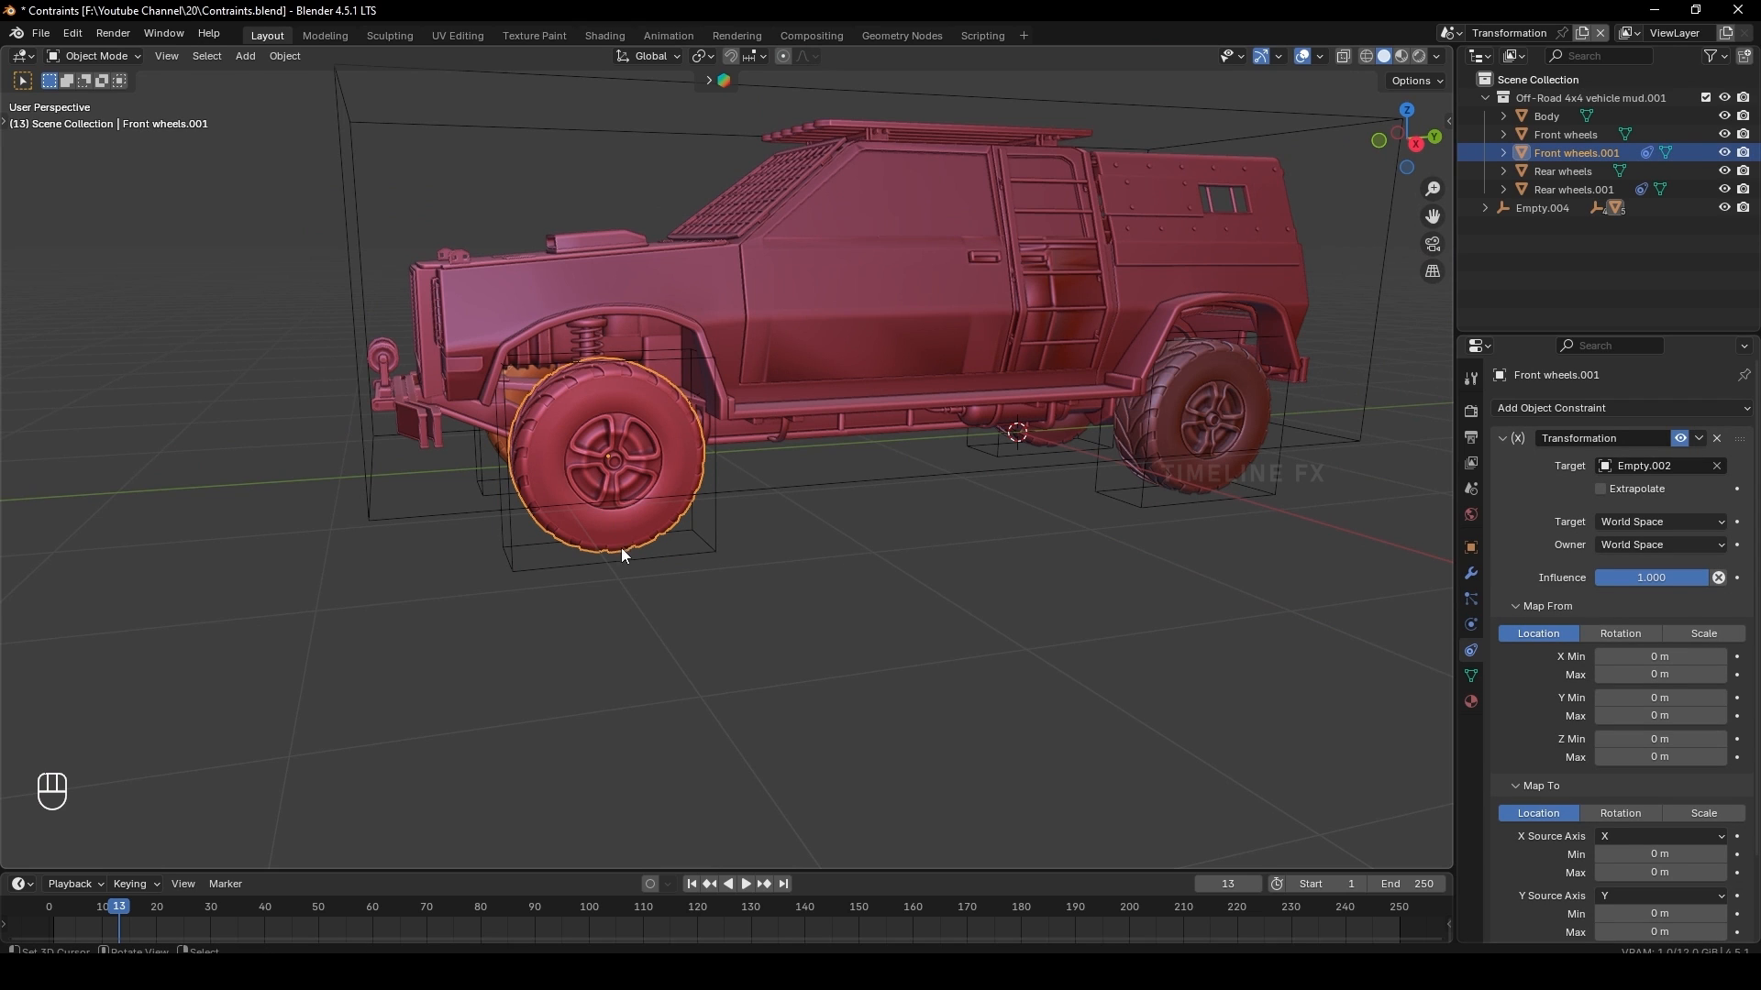
Try rotating Front wheels.001 about its X and Y axes through its transform values, and undo both rotations
scroll(1555, 736, "down", 2)
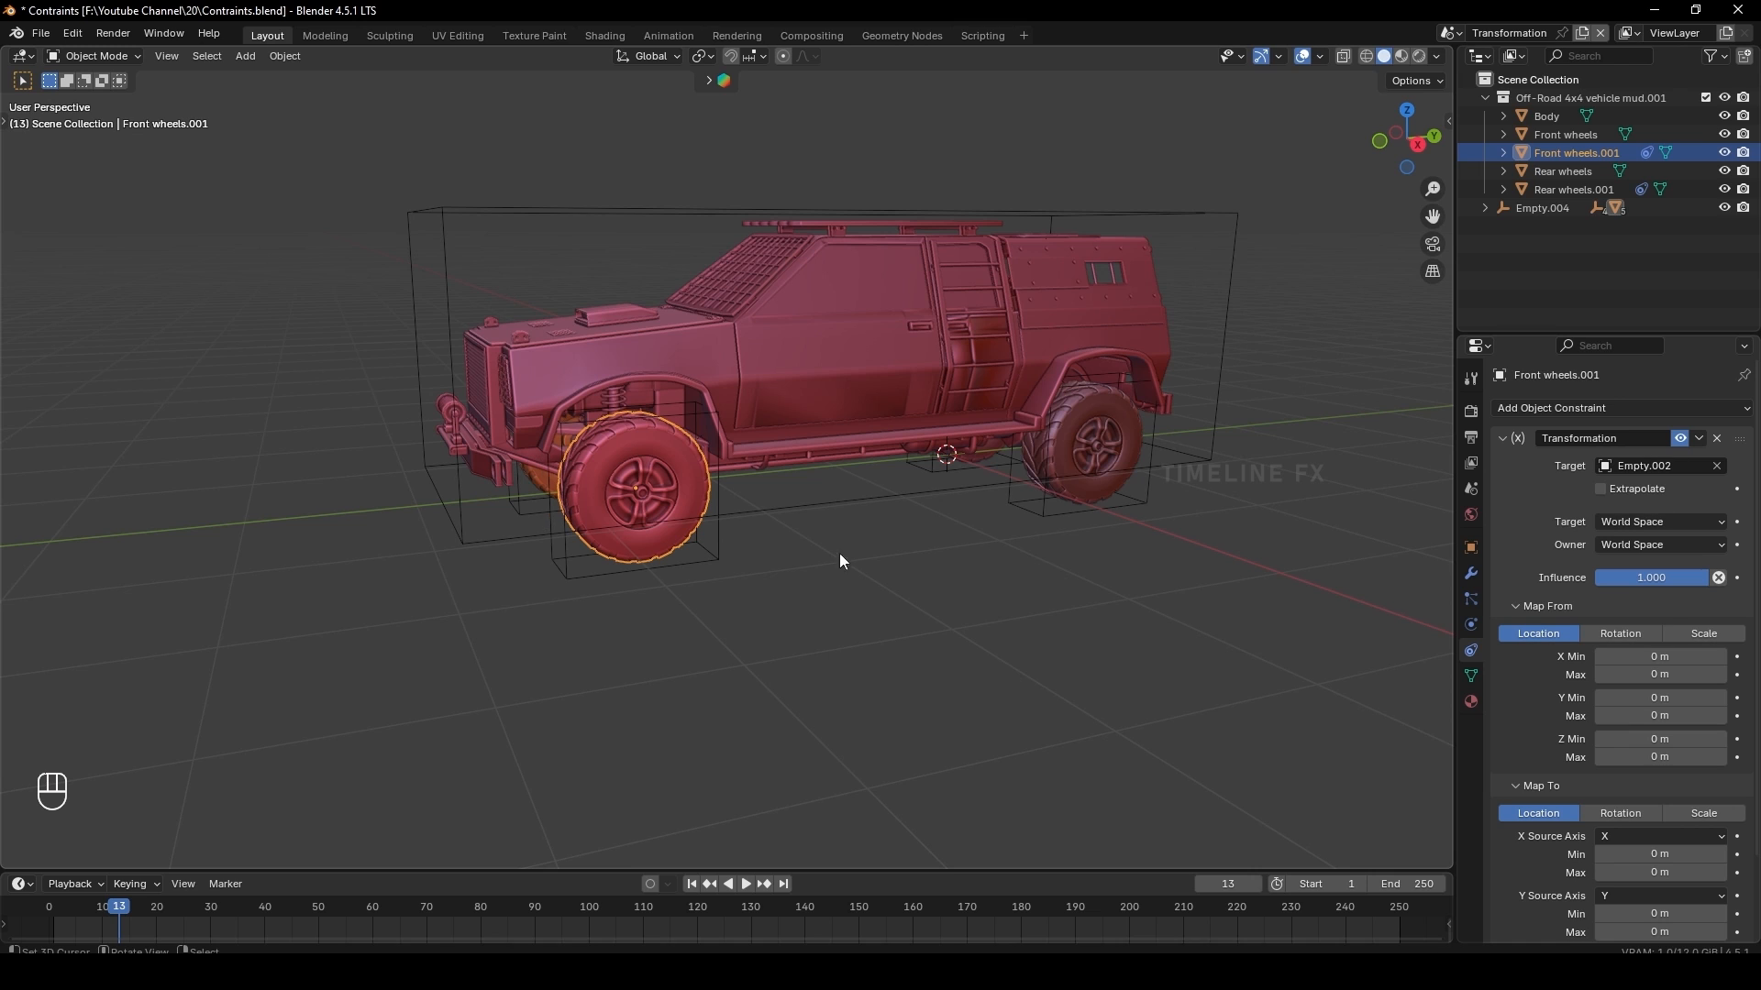
key("n")
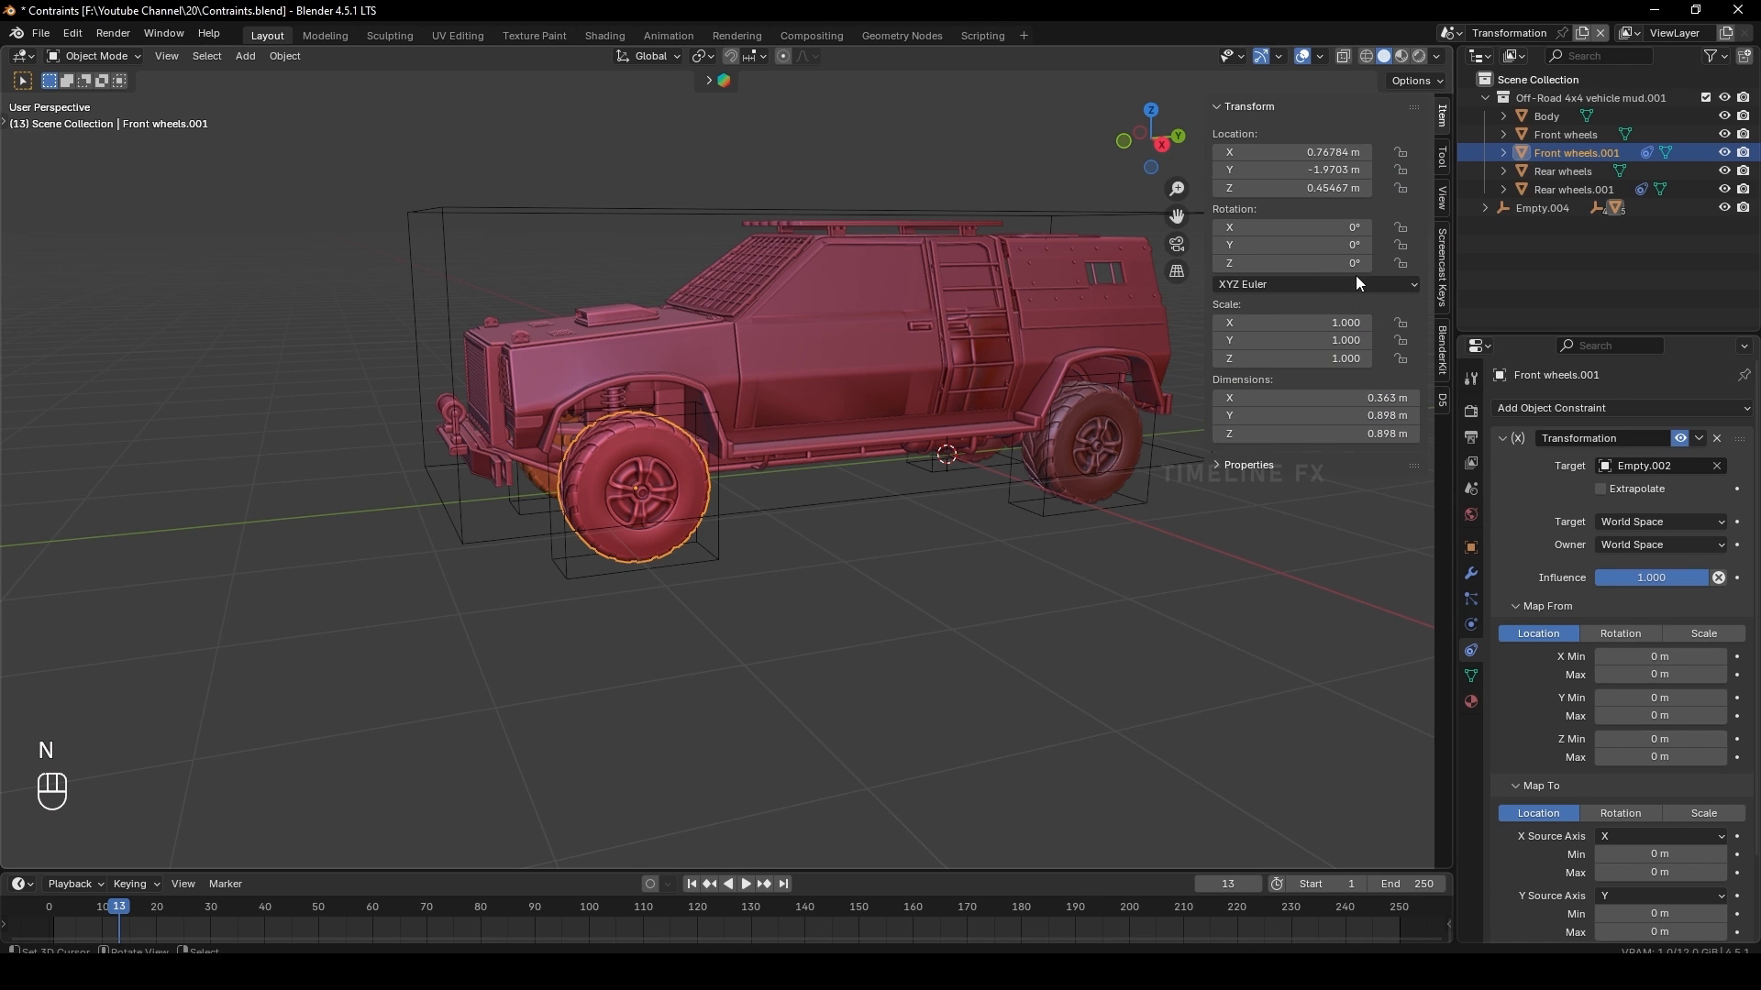
left_click_drag(1357, 227, 1439, 228)
key("ctrl+z")
left_click_drag(1330, 245, 1366, 245)
key("ctrl+z")
key("ctrl+z")
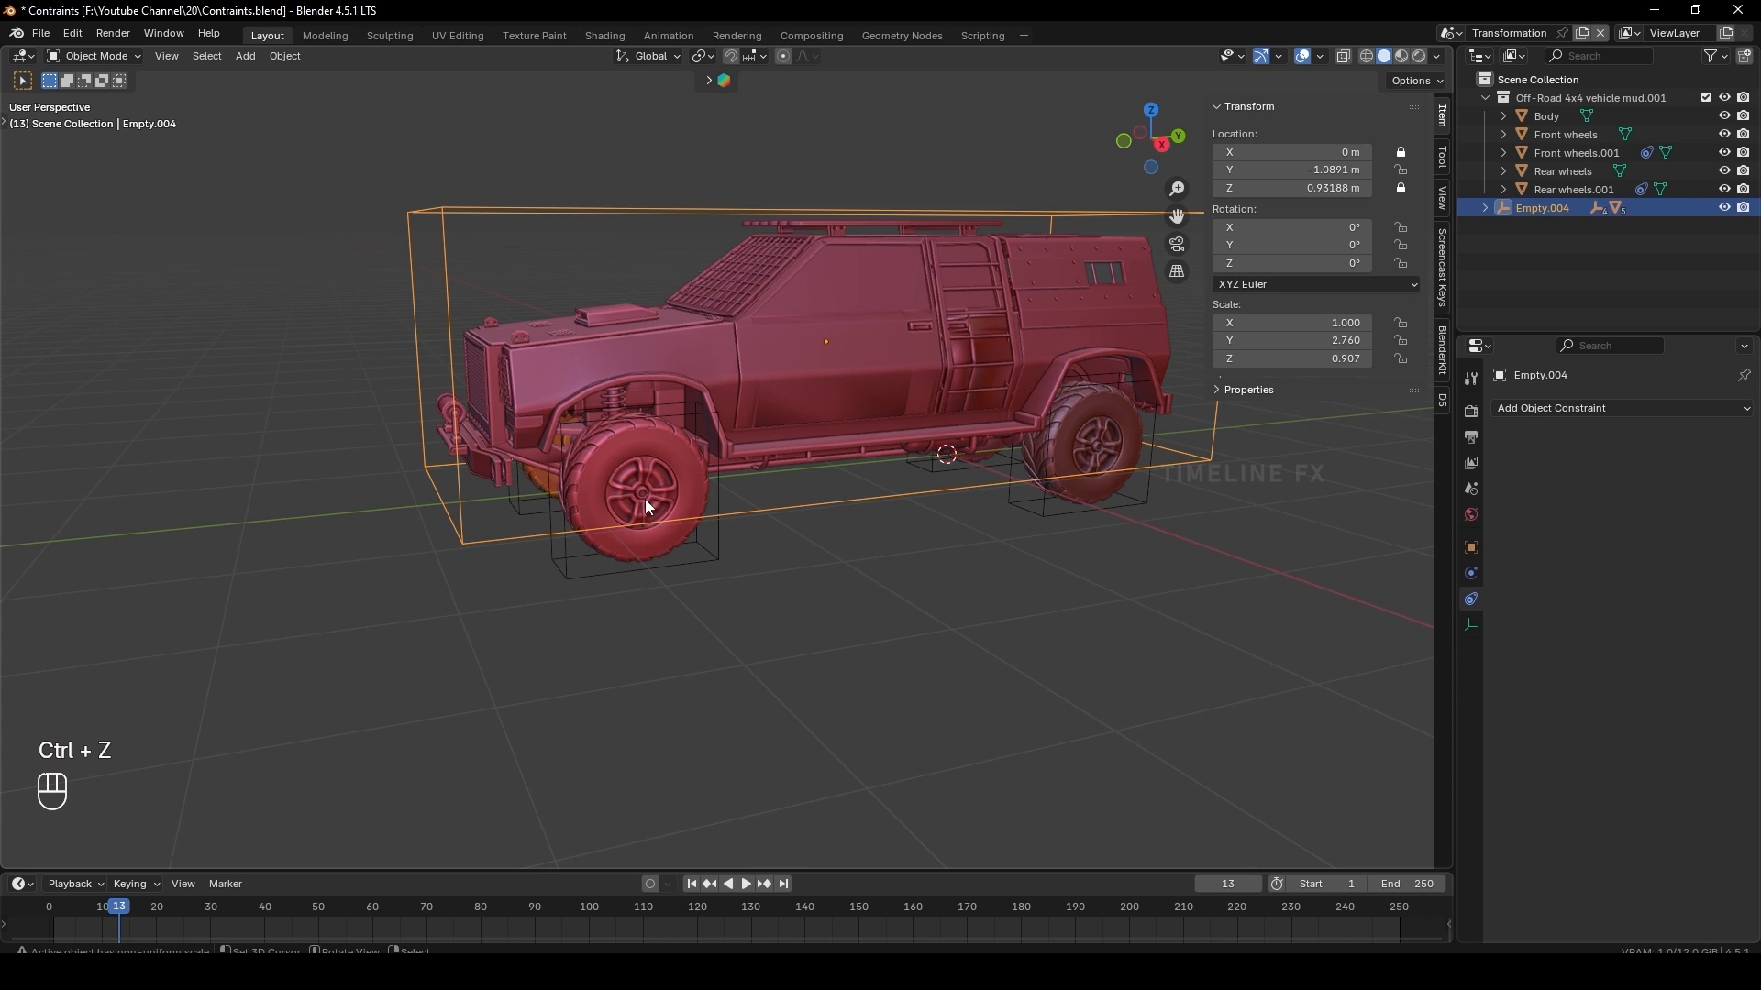
Set the Map From location Y maximum to 5 m in the Transformation constraint of Front wheels.001
left_click(645, 499)
scroll(1559, 665, "down", 3)
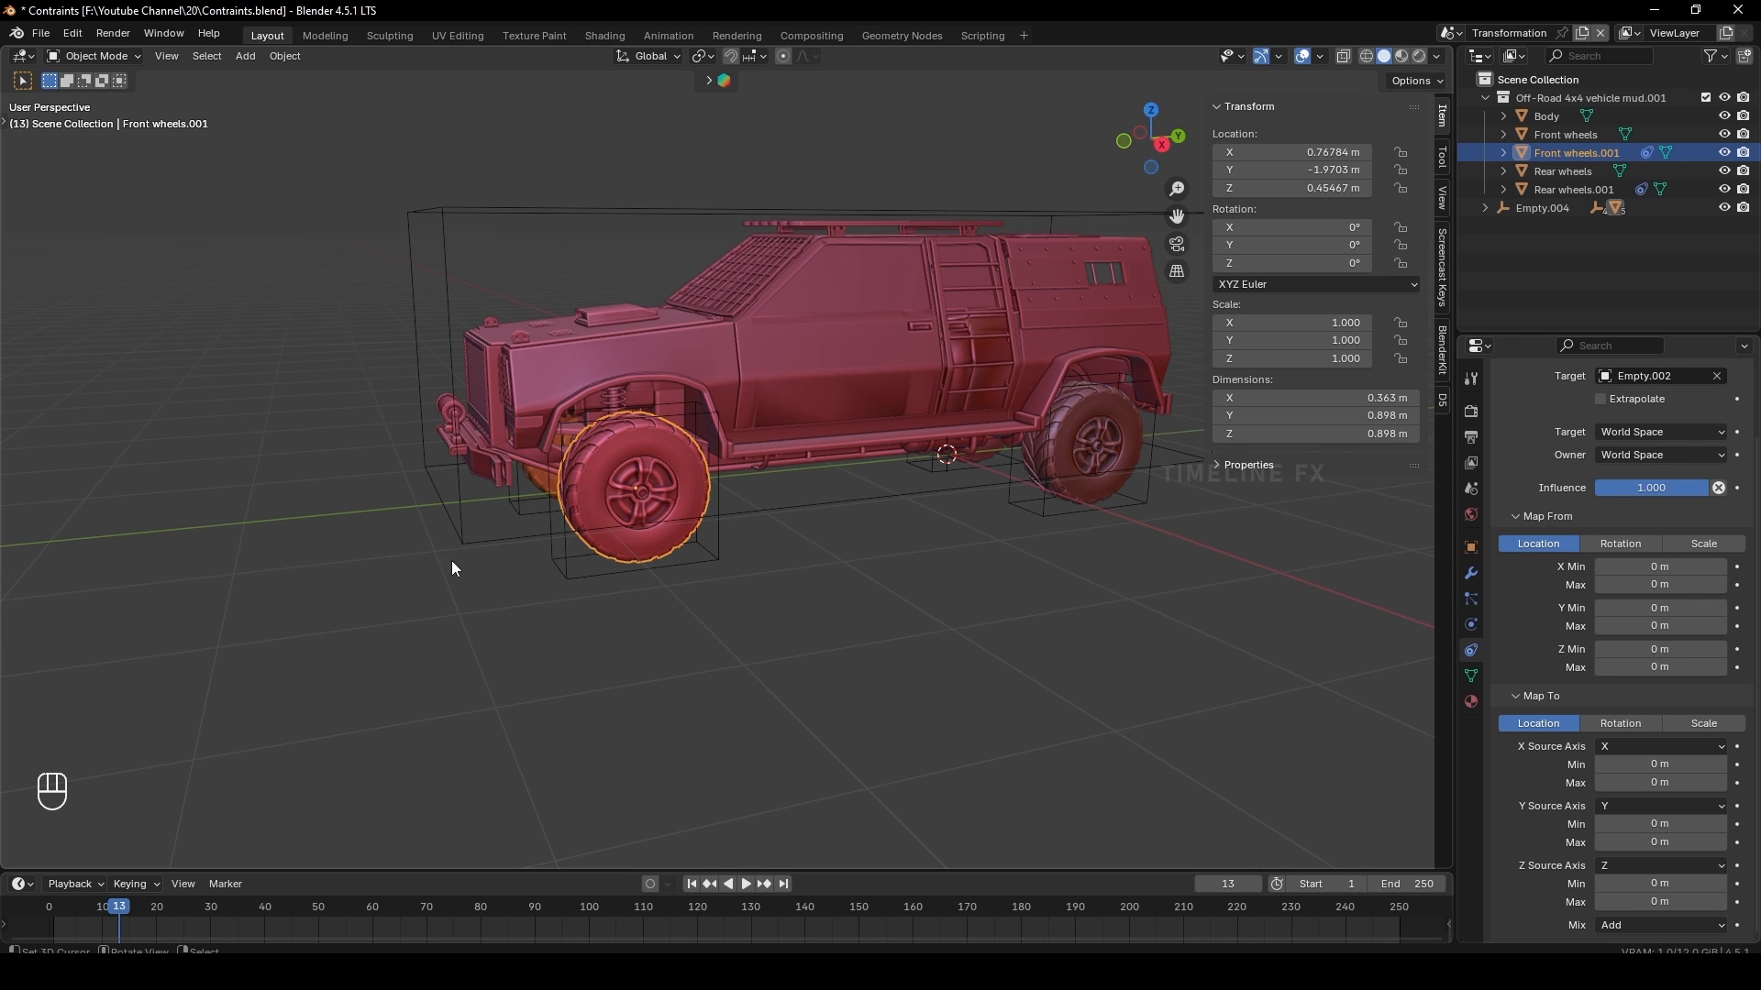
left_click(1664, 628)
type("5")
key("Return")
Try moving Empty.004 to test the new Map From range, and undo the move
left_click(798, 503)
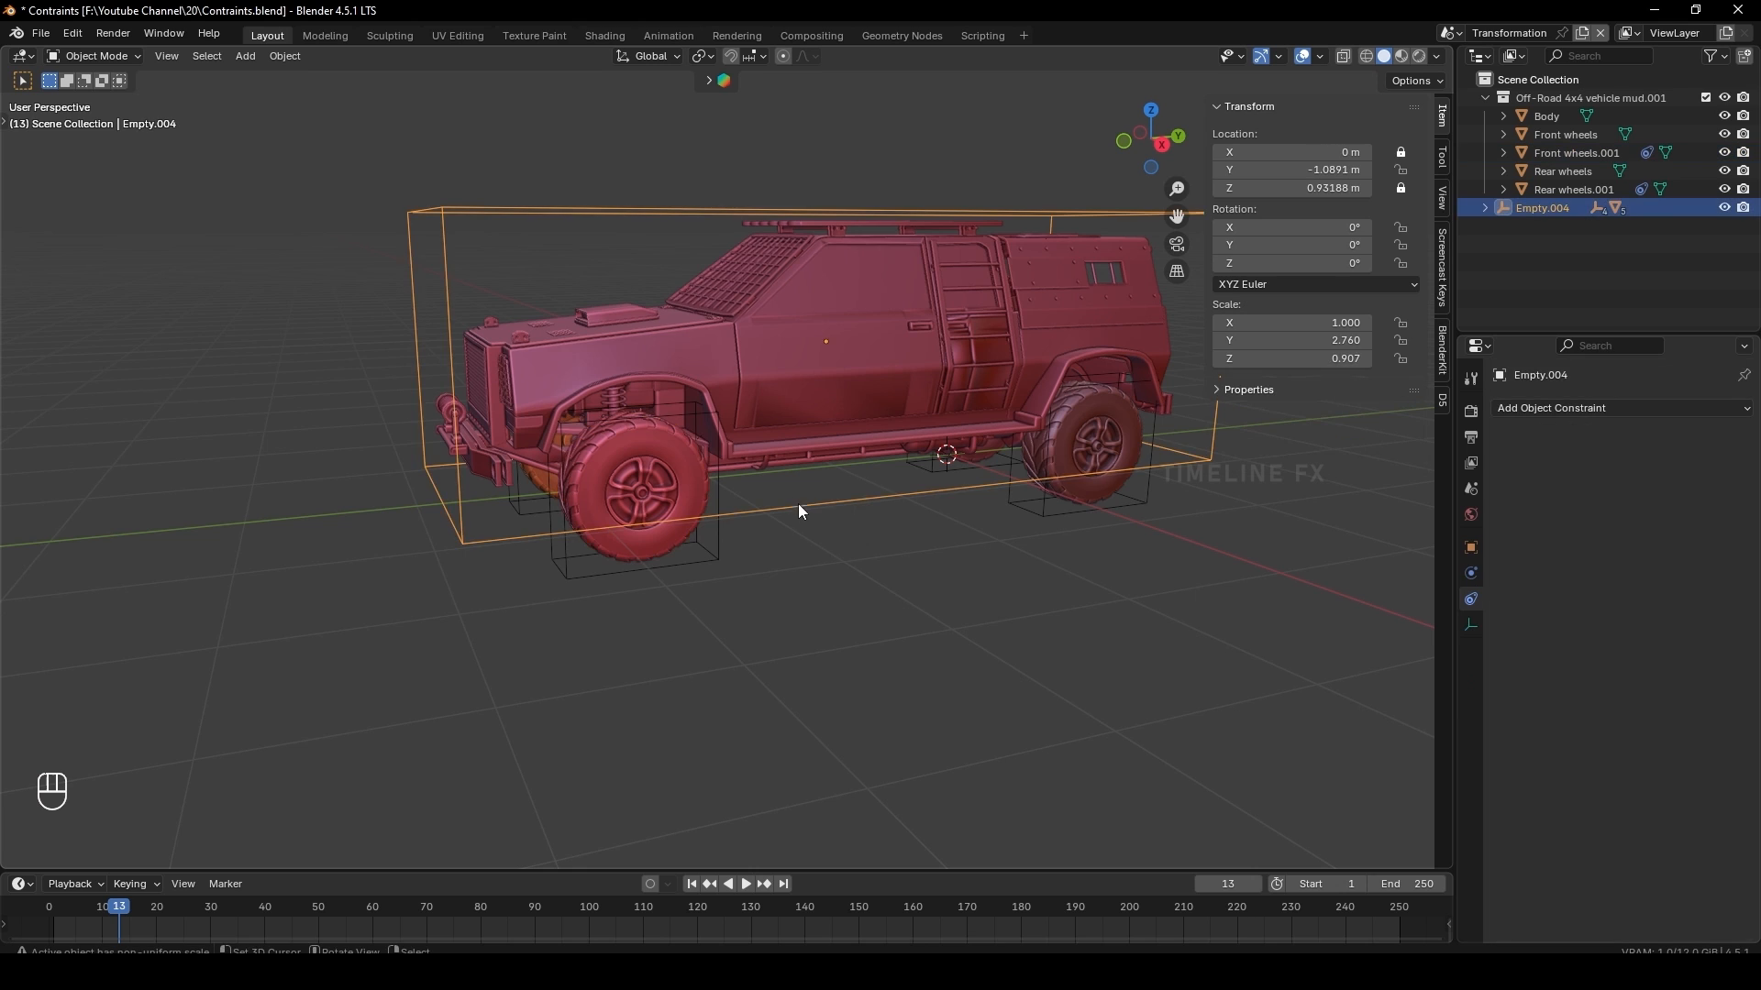
key("g")
key("ctrl+z")
Switch the Map To output of Front wheels.001's constraint to Rotation and set its X maximum to 360°
left_click(682, 484)
scroll(1527, 714, "down", 3)
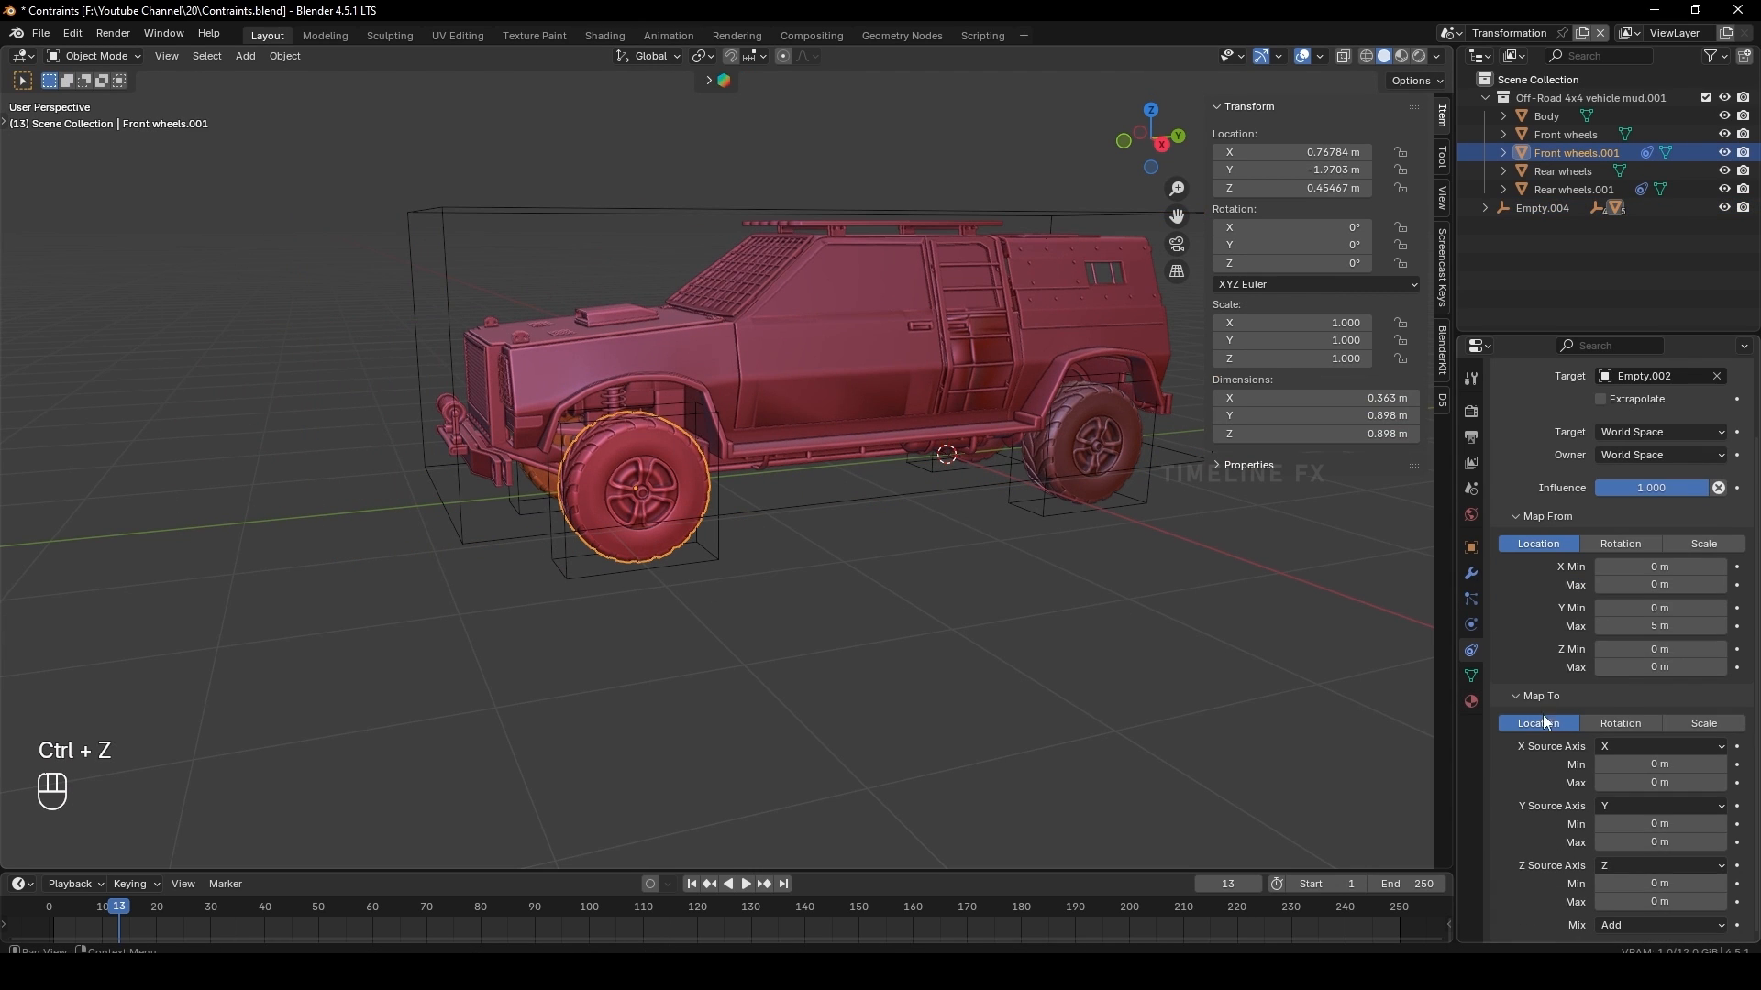
left_click(1615, 725)
scroll(1512, 640, "down", 1)
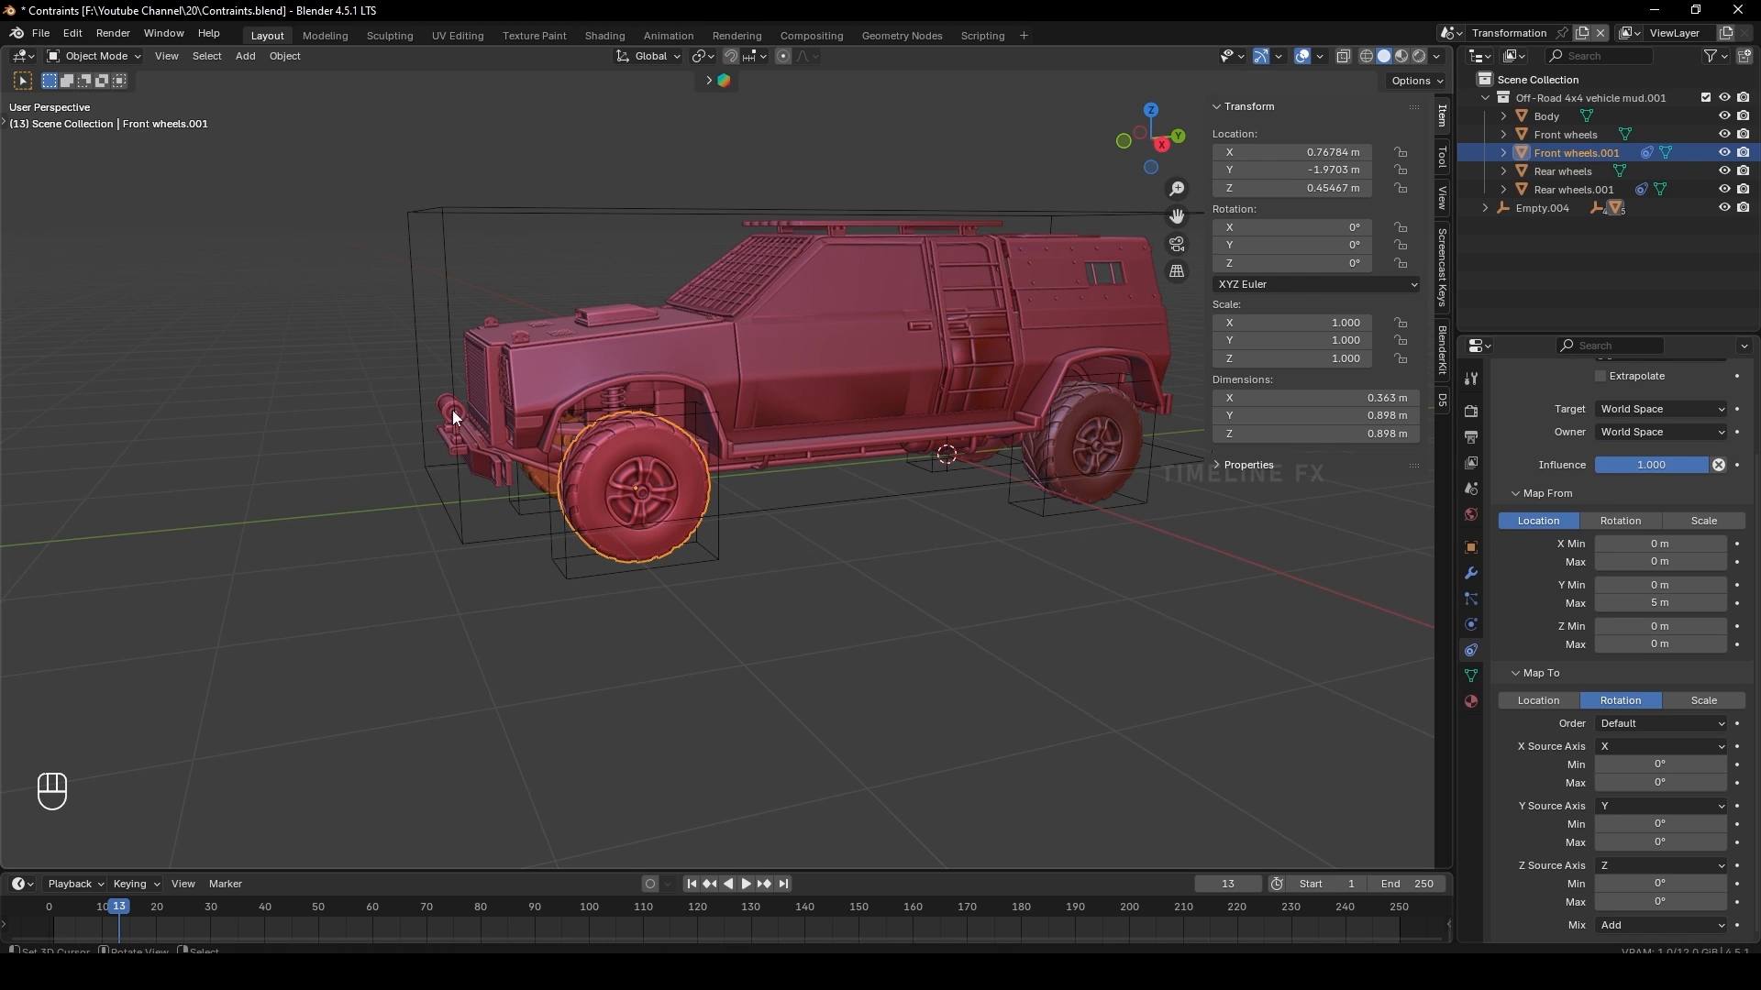
double_click(1660, 785)
type("360")
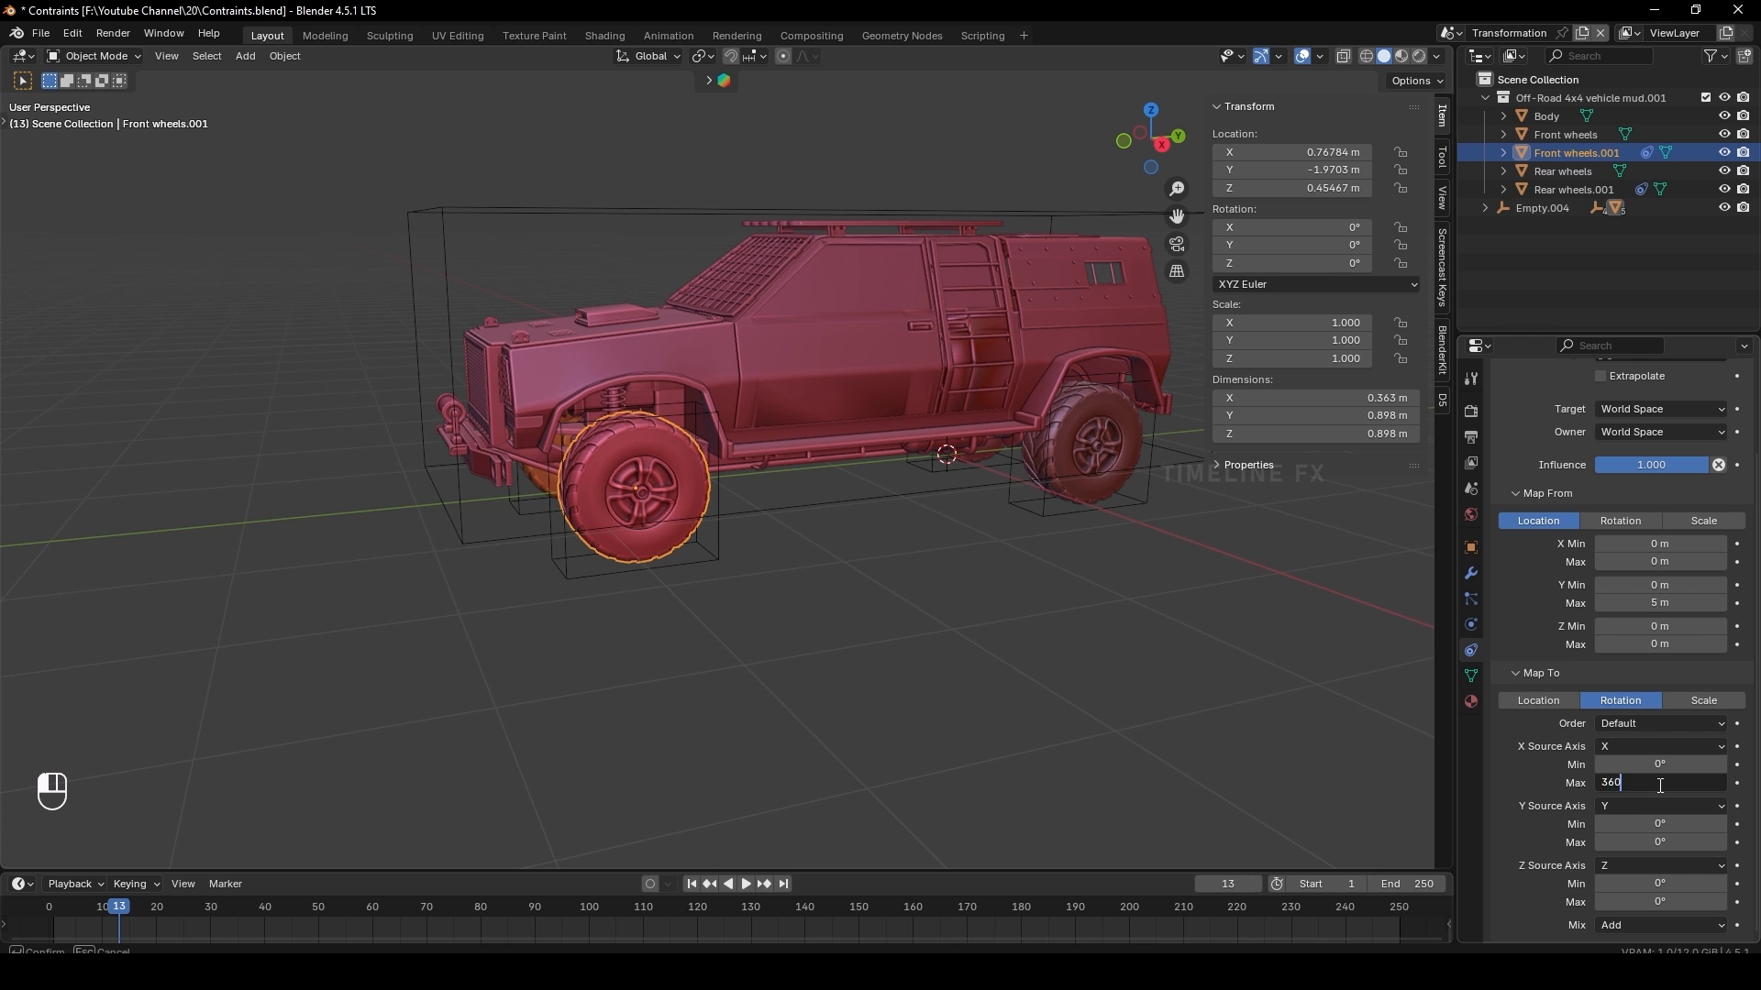
key("Return")
Try moving Empty.004 along Y to test the rotation mapping on the front wheel, and undo the move
left_click(784, 511)
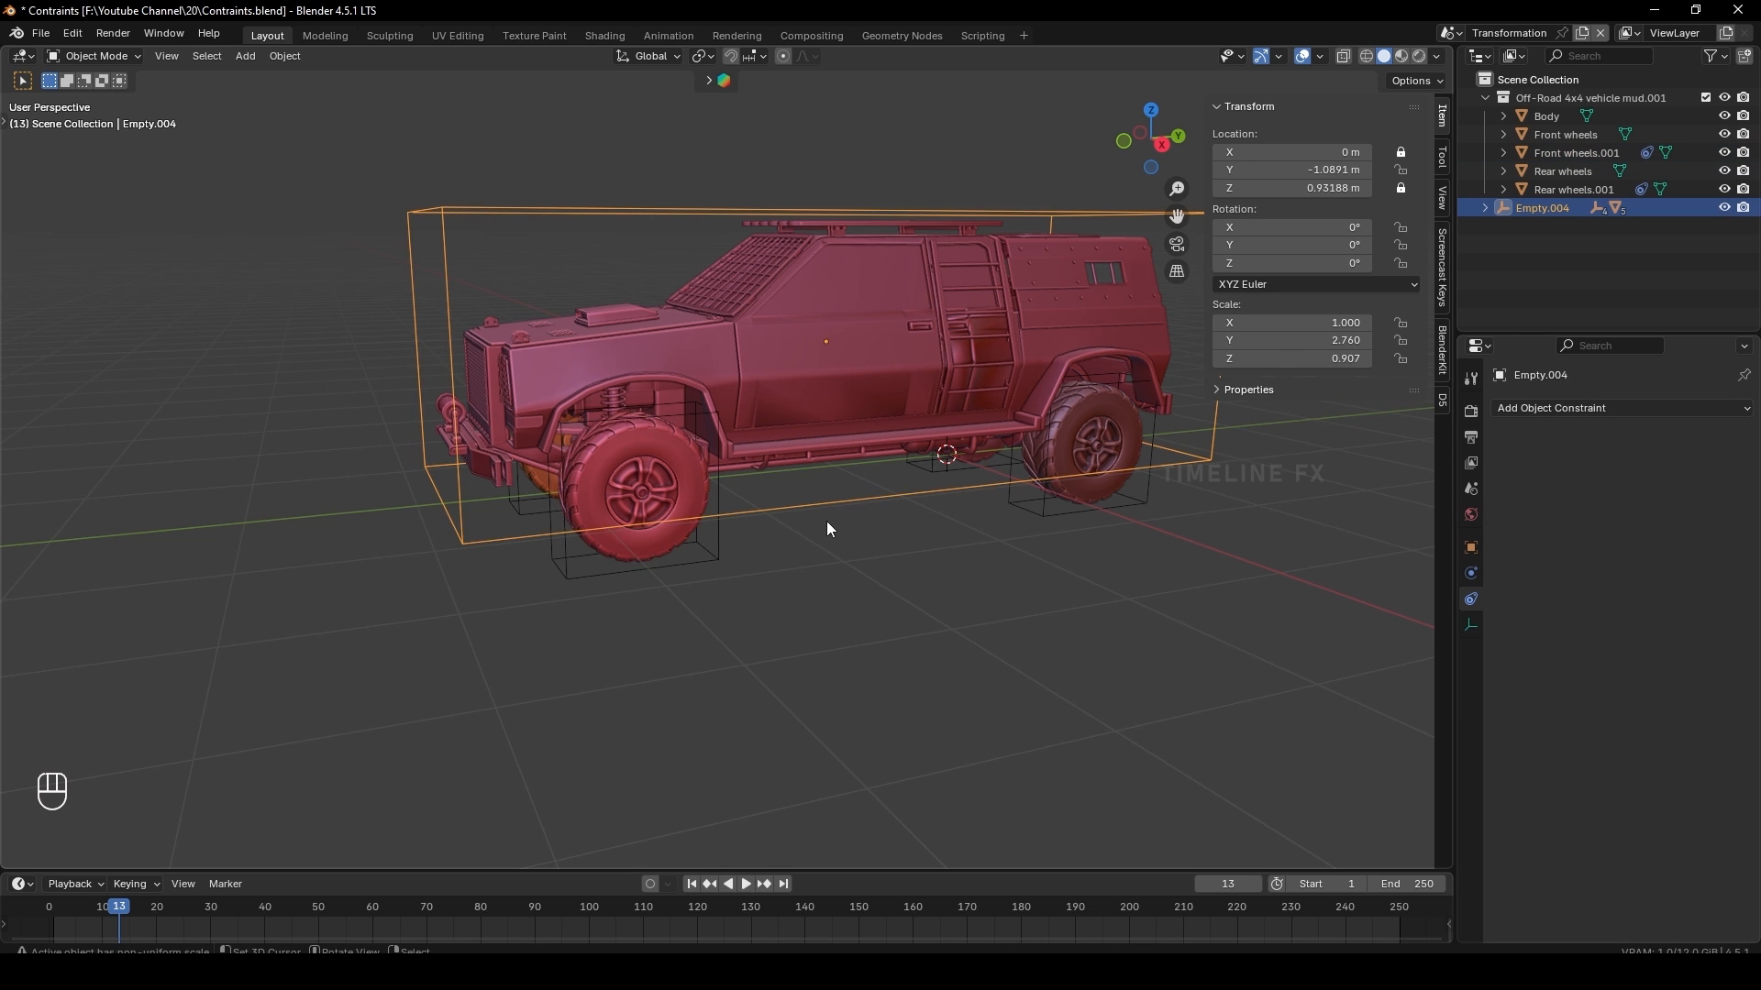
key("g")
left_click(757, 582)
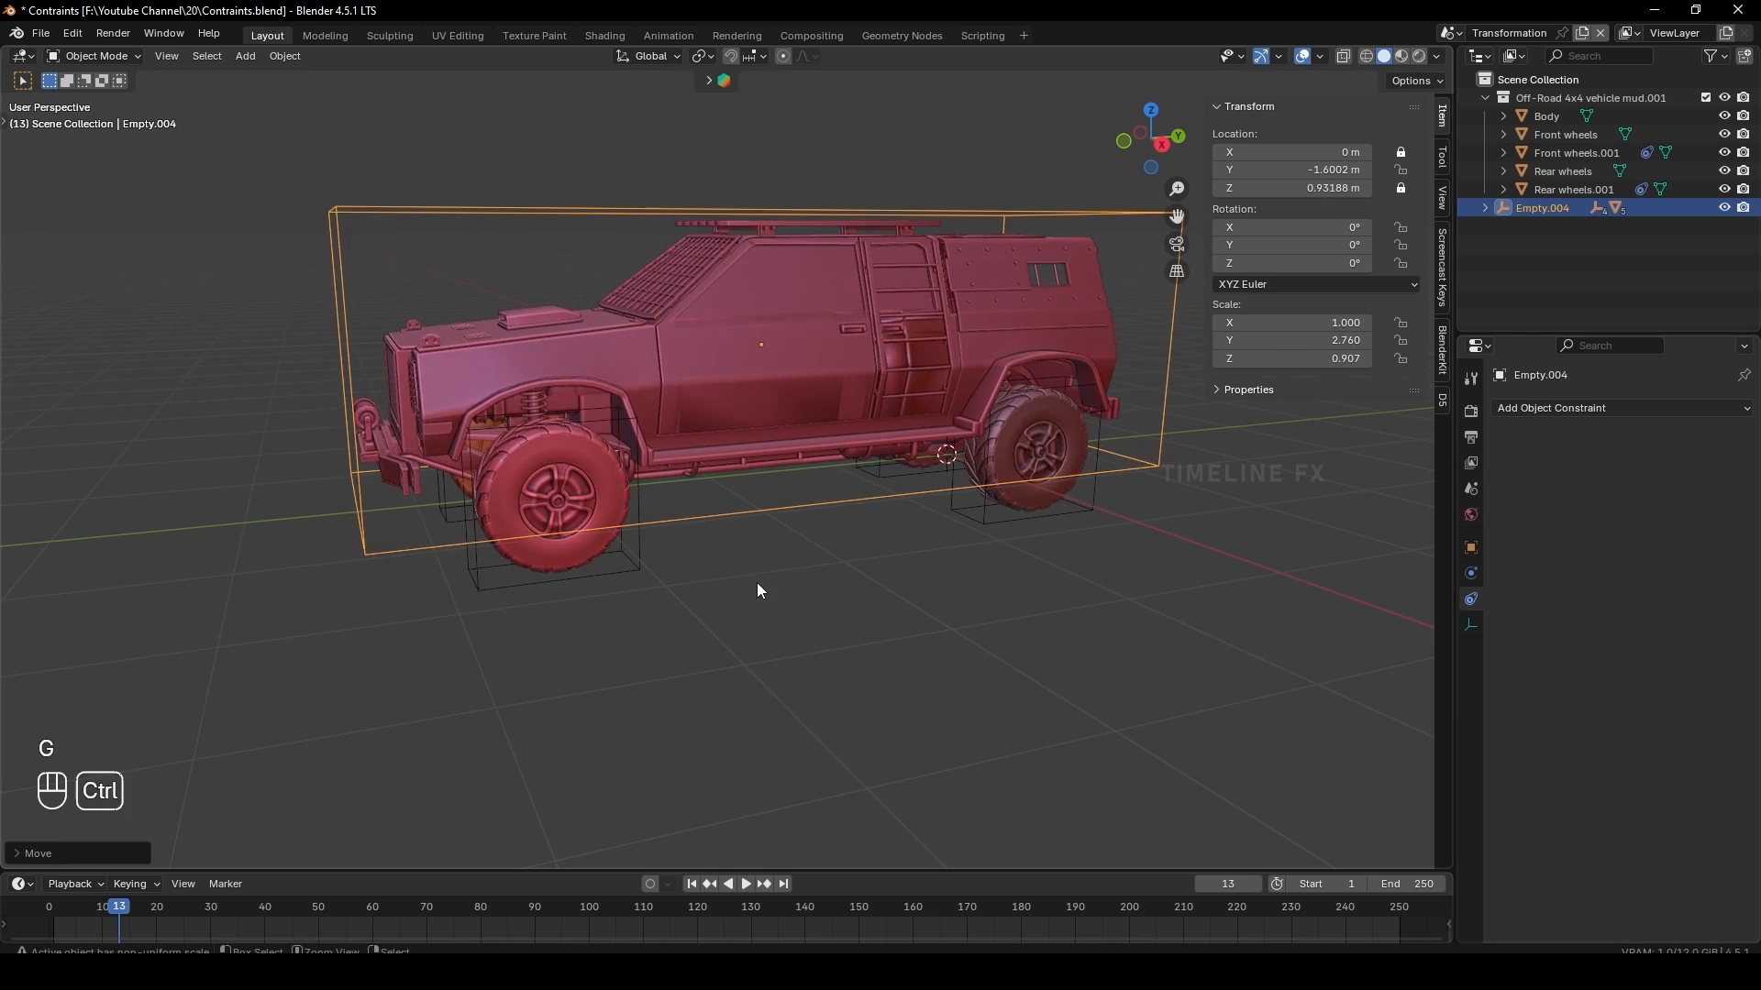
key("ctrl+z")
Set the Map To X Source Axis of Front wheels.001's Transformation constraint to Y
left_click(667, 460)
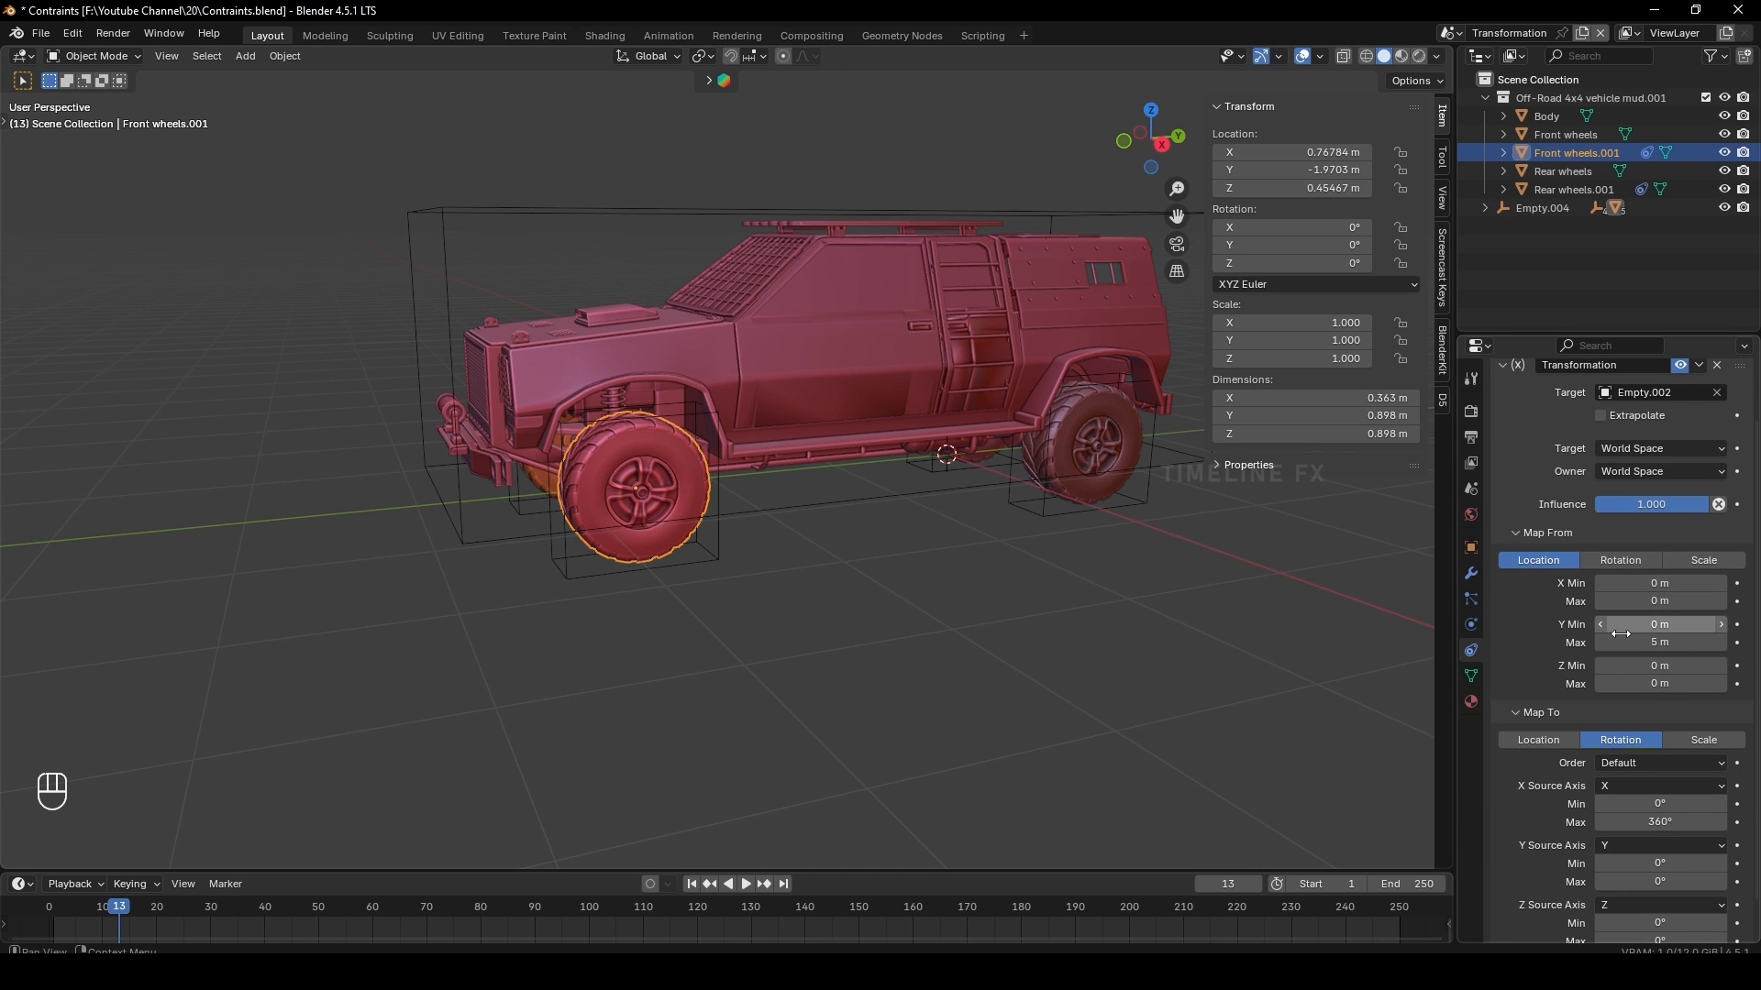
scroll(1548, 698, "down", 1)
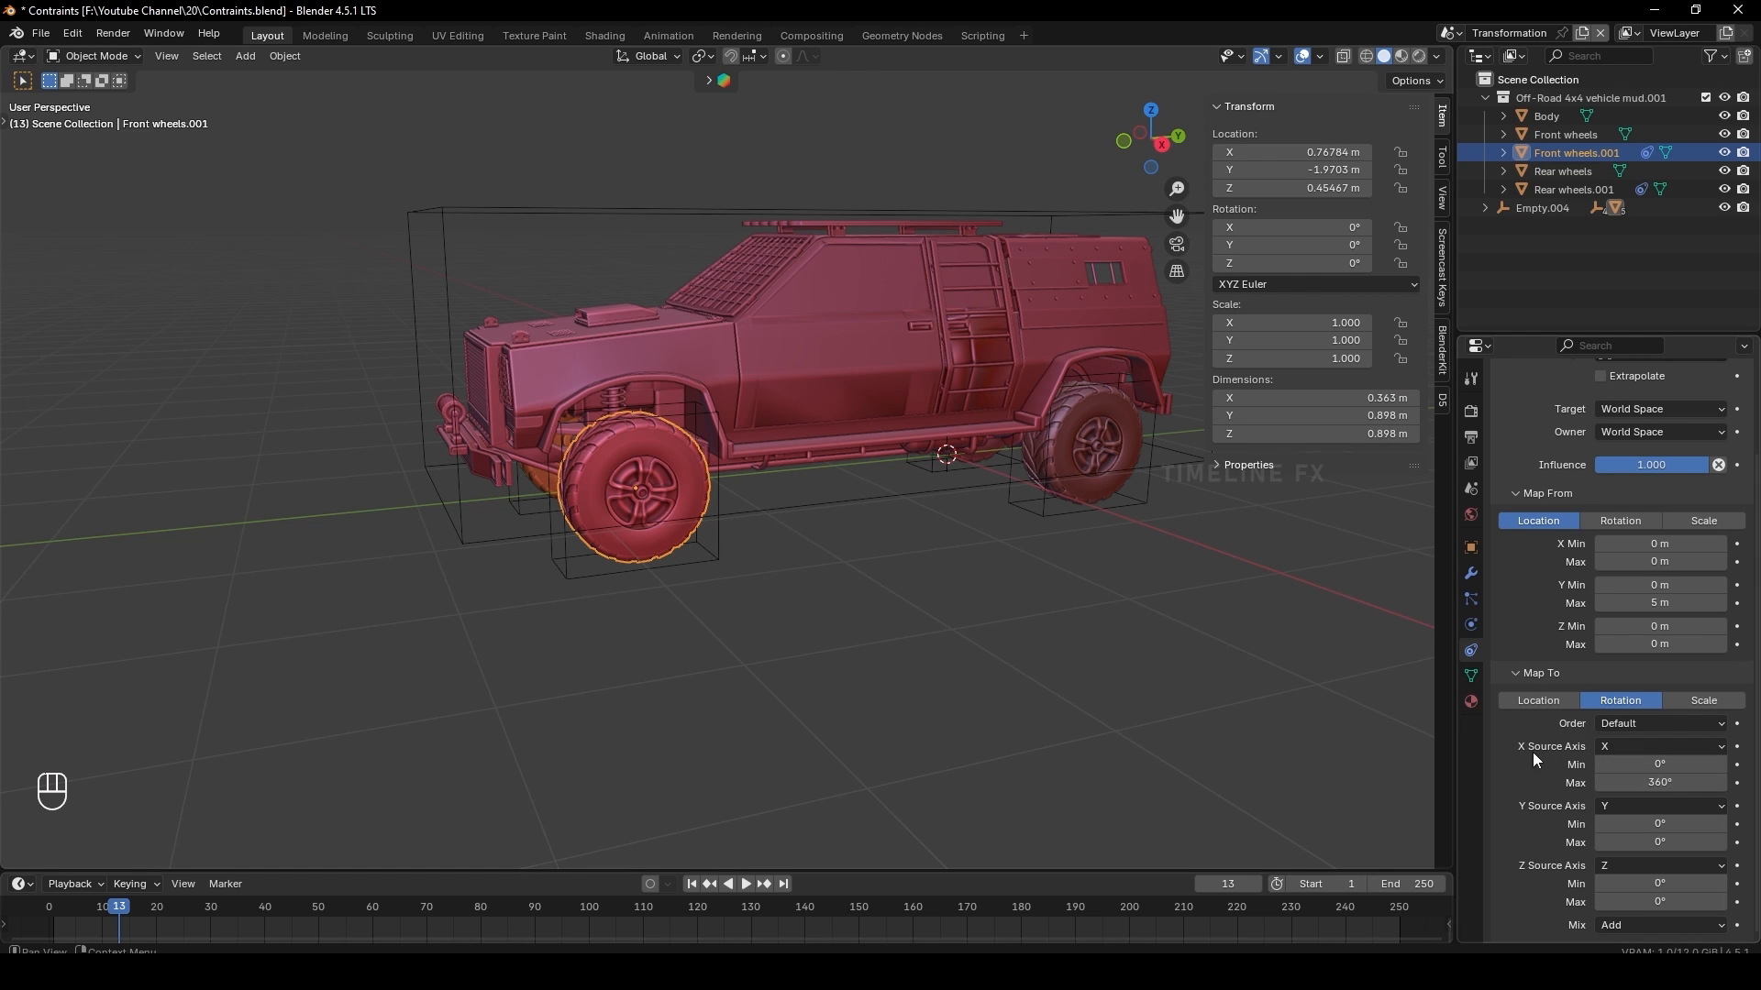
left_click(1615, 747)
left_click(1608, 788)
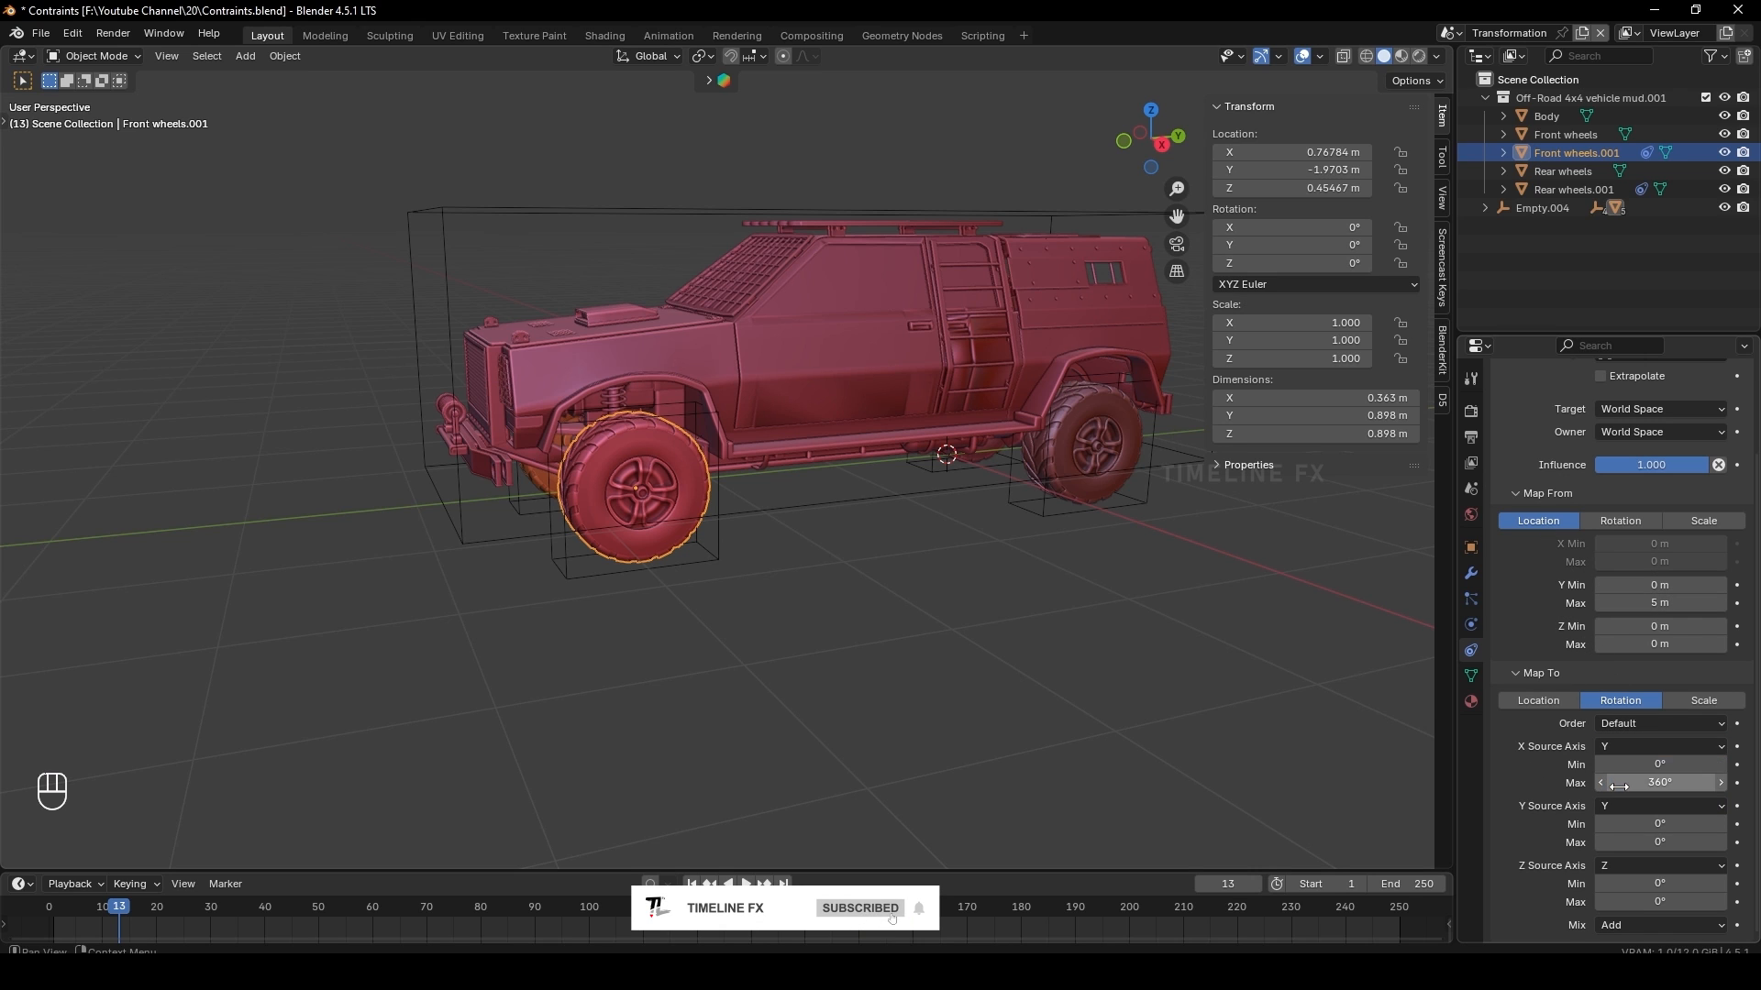
Try moving Empty.004 to test whether the front wheel turns with the changed source axis, and undo the move
left_click(780, 509)
key("g")
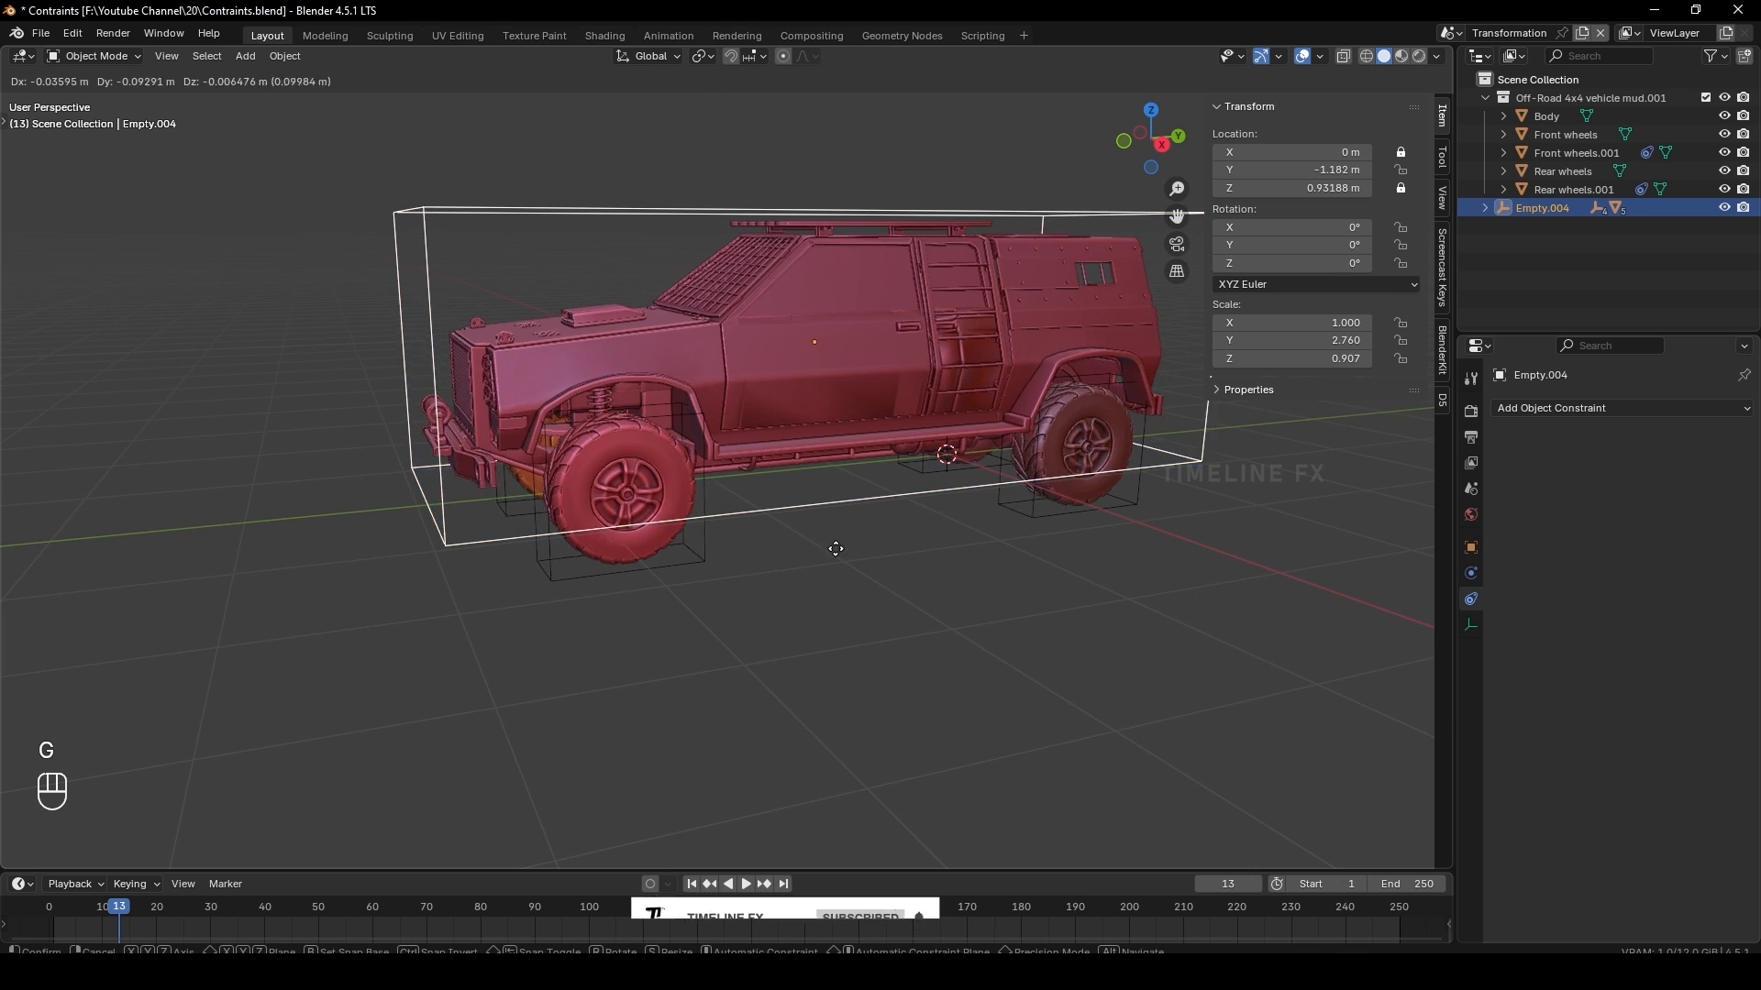
key("ctrl+z")
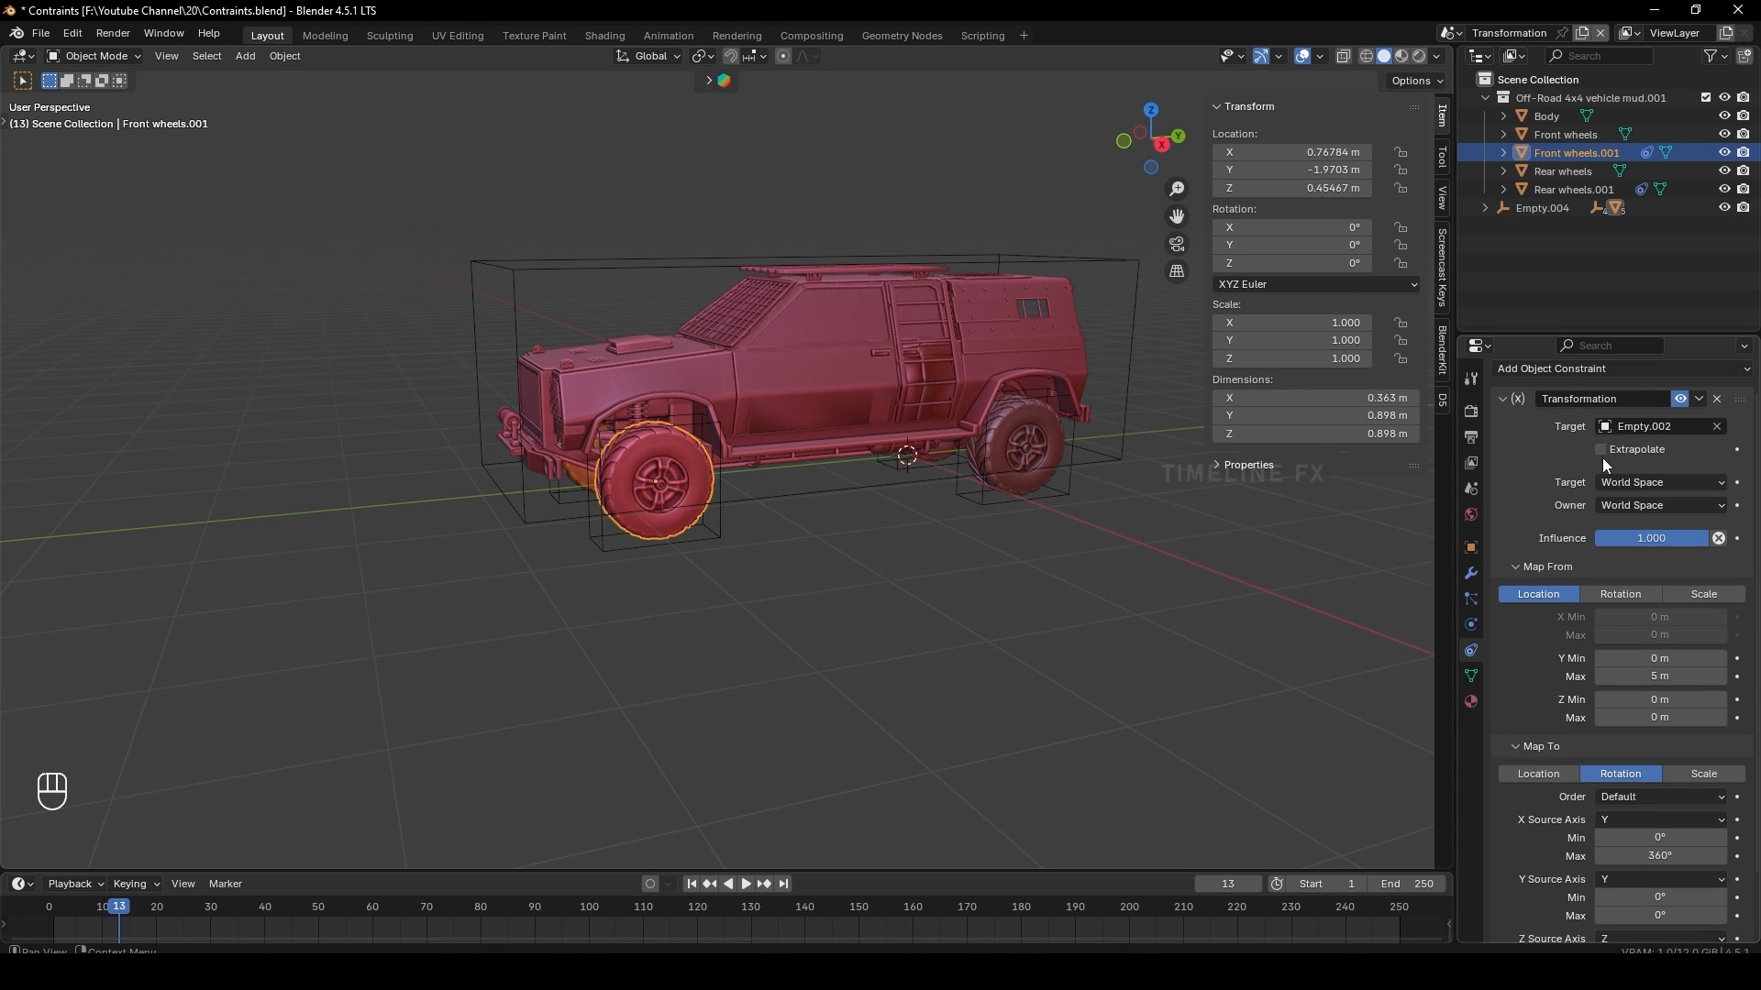
Enable Extrapolate on Front wheels.001's Transformation constraint and test it by moving Empty.004, undoing the move
left_click(1601, 450)
left_click(831, 492)
key("g")
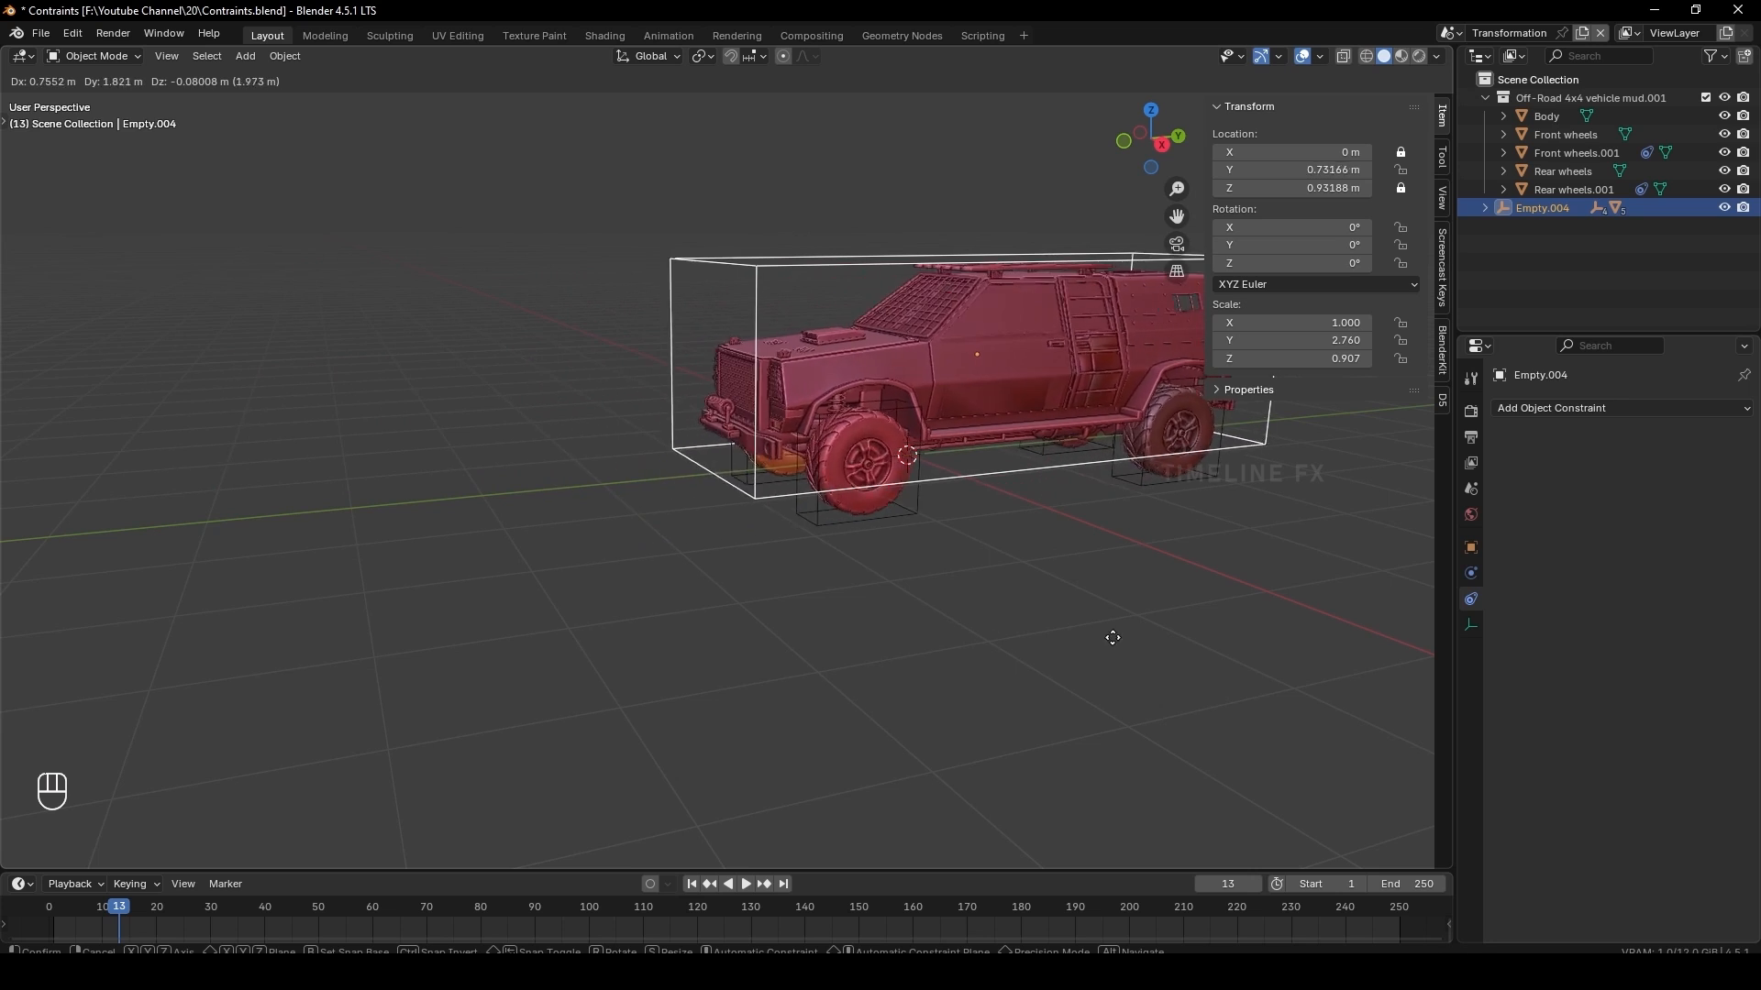
left_click(833, 653)
key("ctrl+z")
Reverse the front wheel's spin by setting the Map To rotation X maximum to -360°
left_click(668, 505)
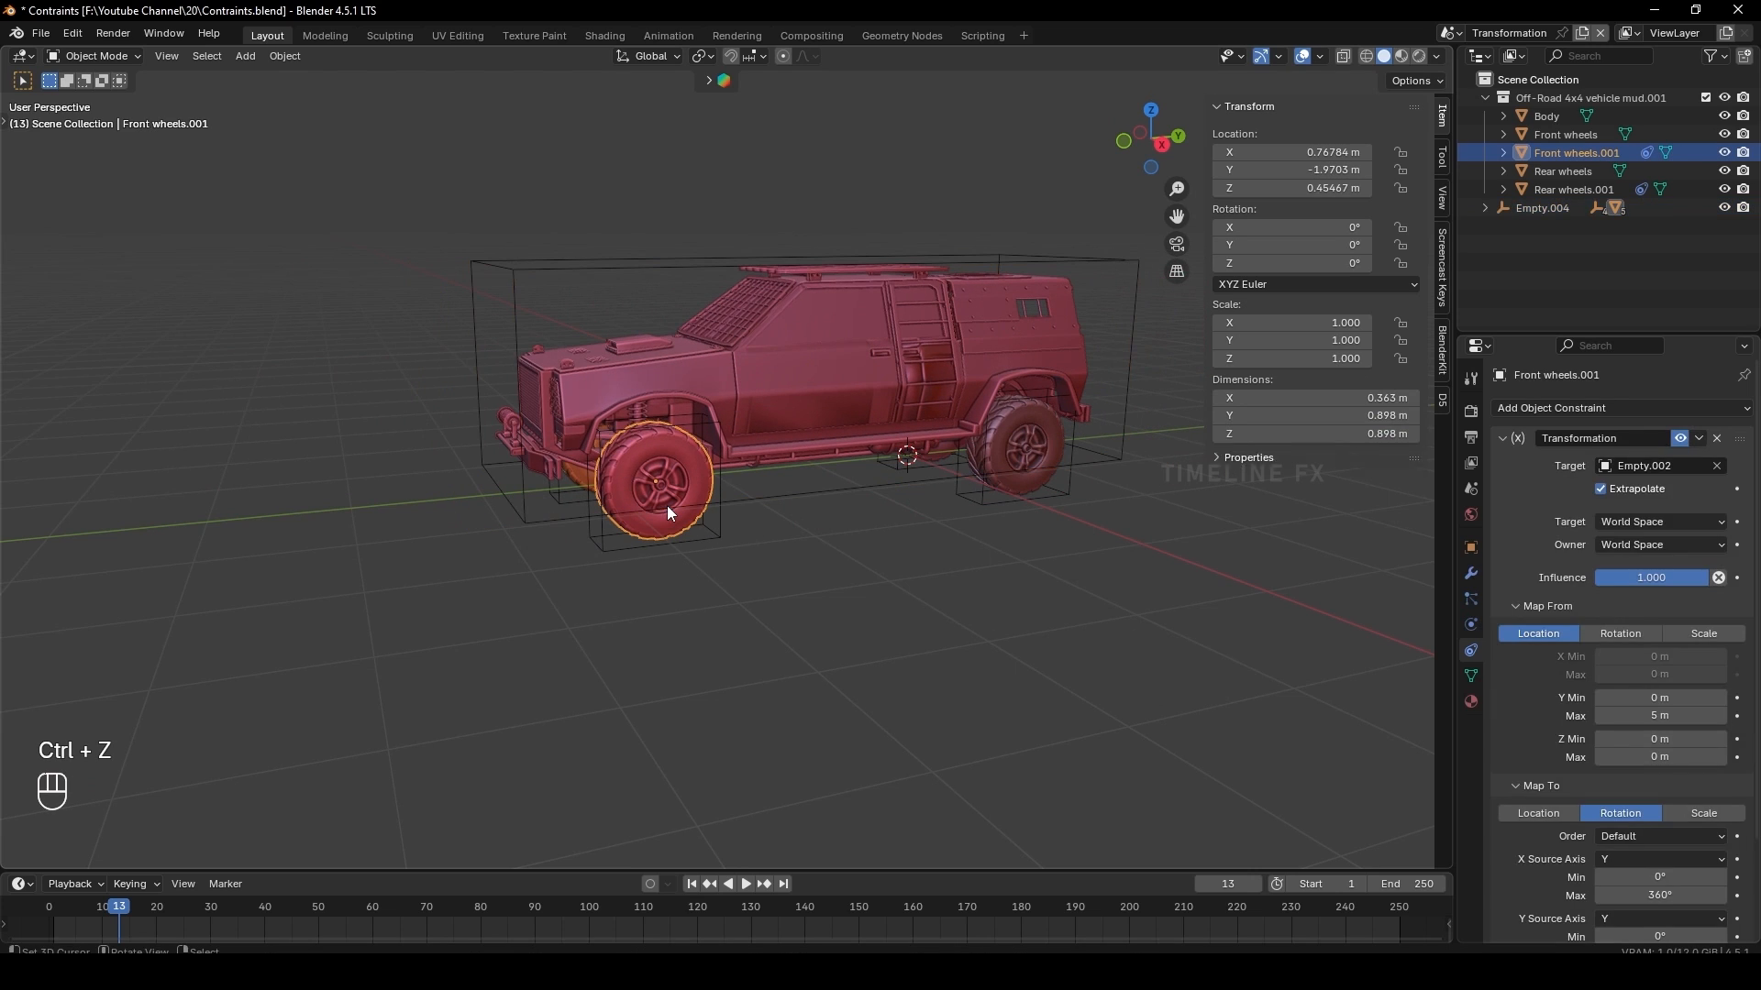
scroll(1538, 680, "down", 2)
double_click(1659, 783)
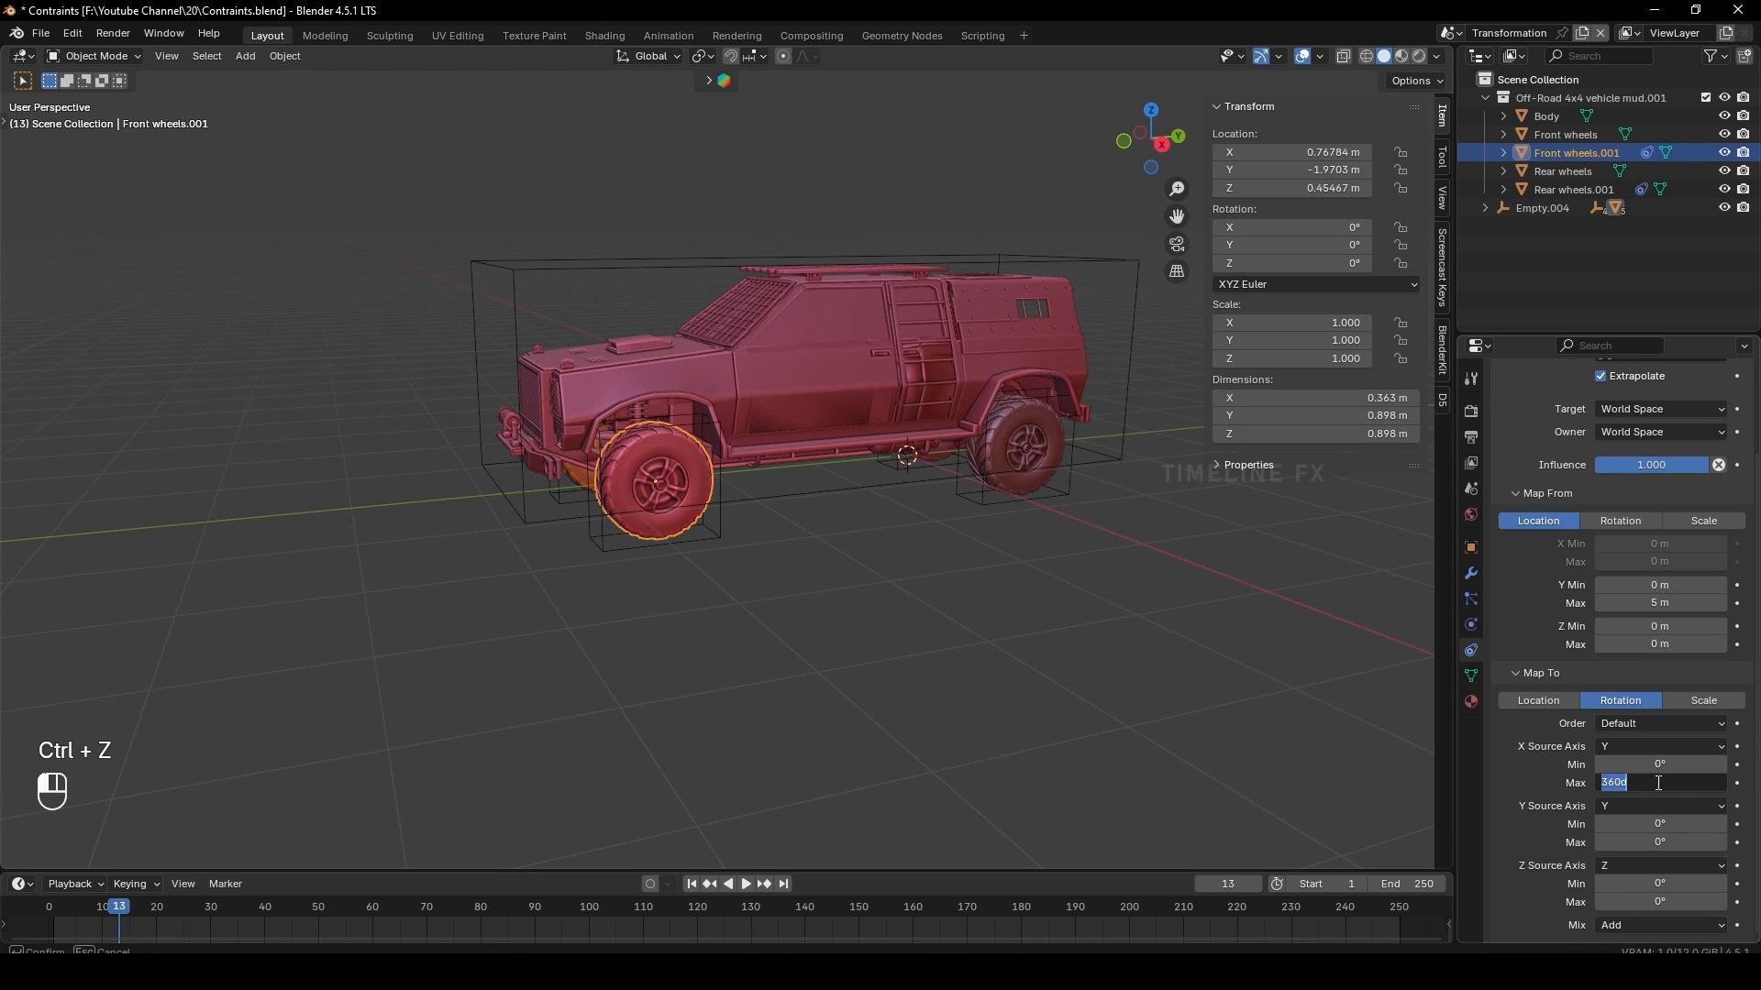
key("BackSpace")
type("-360")
key("Return")
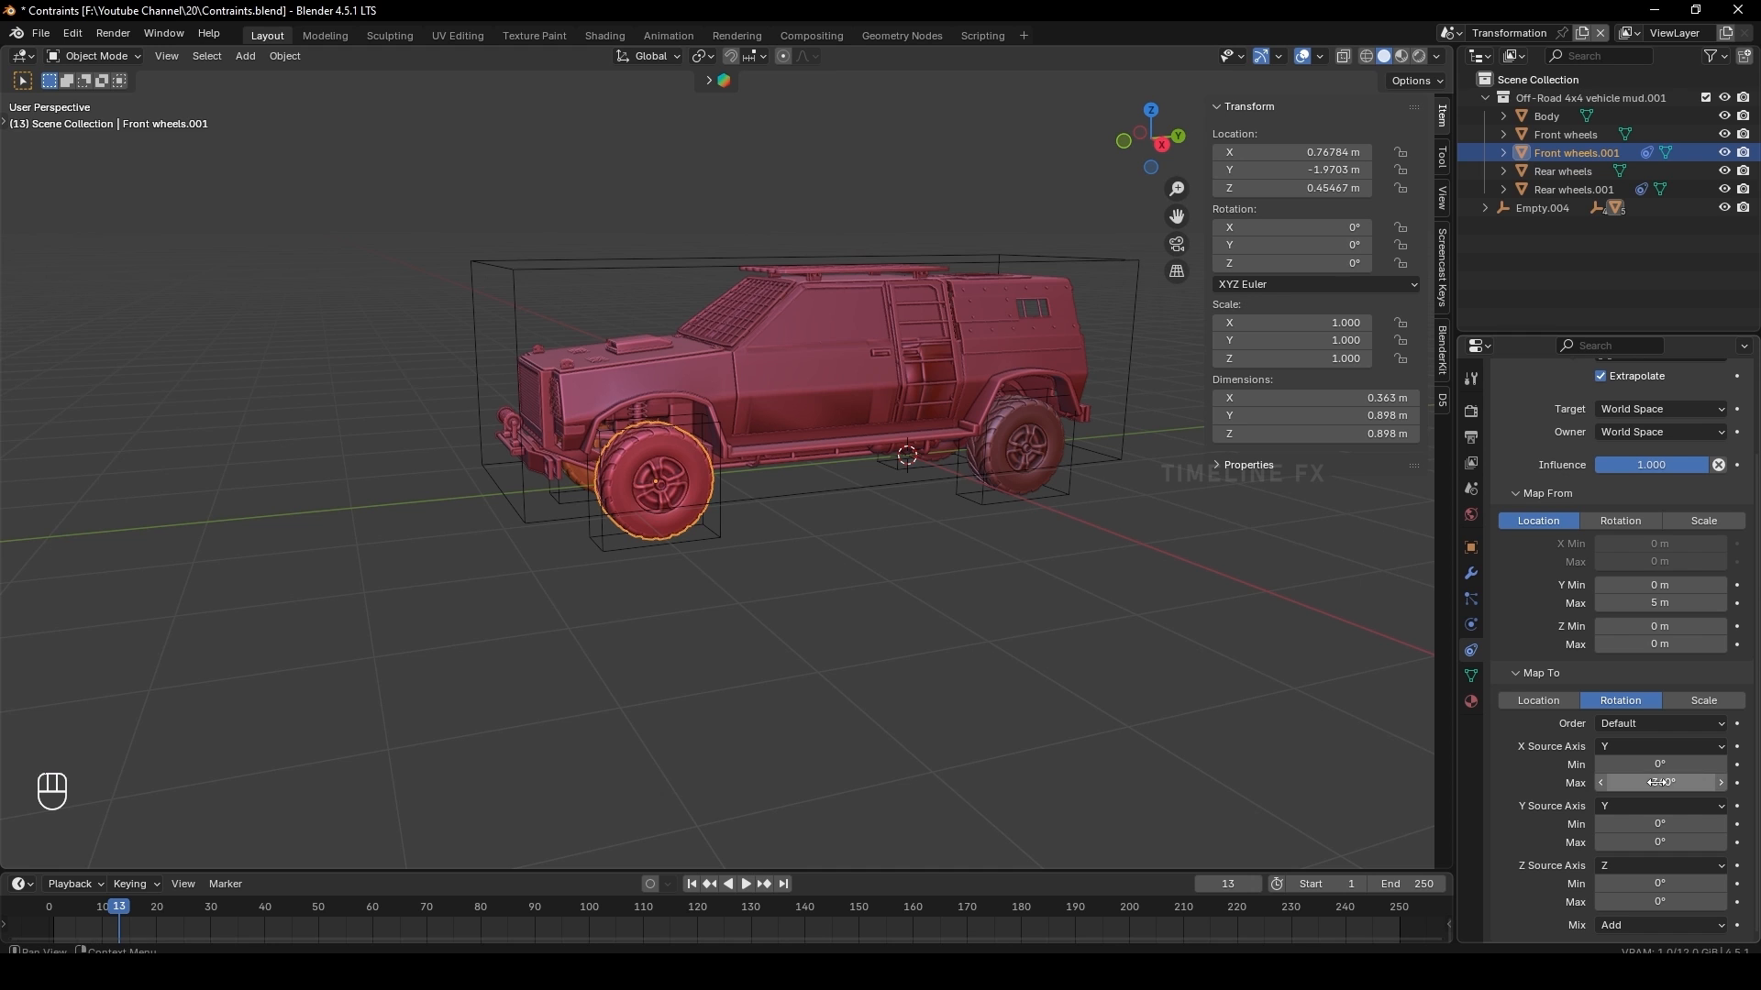
Move Empty.004 along Y to about -2.0 m and view the wheels from the right side
left_click(814, 495)
key("g")
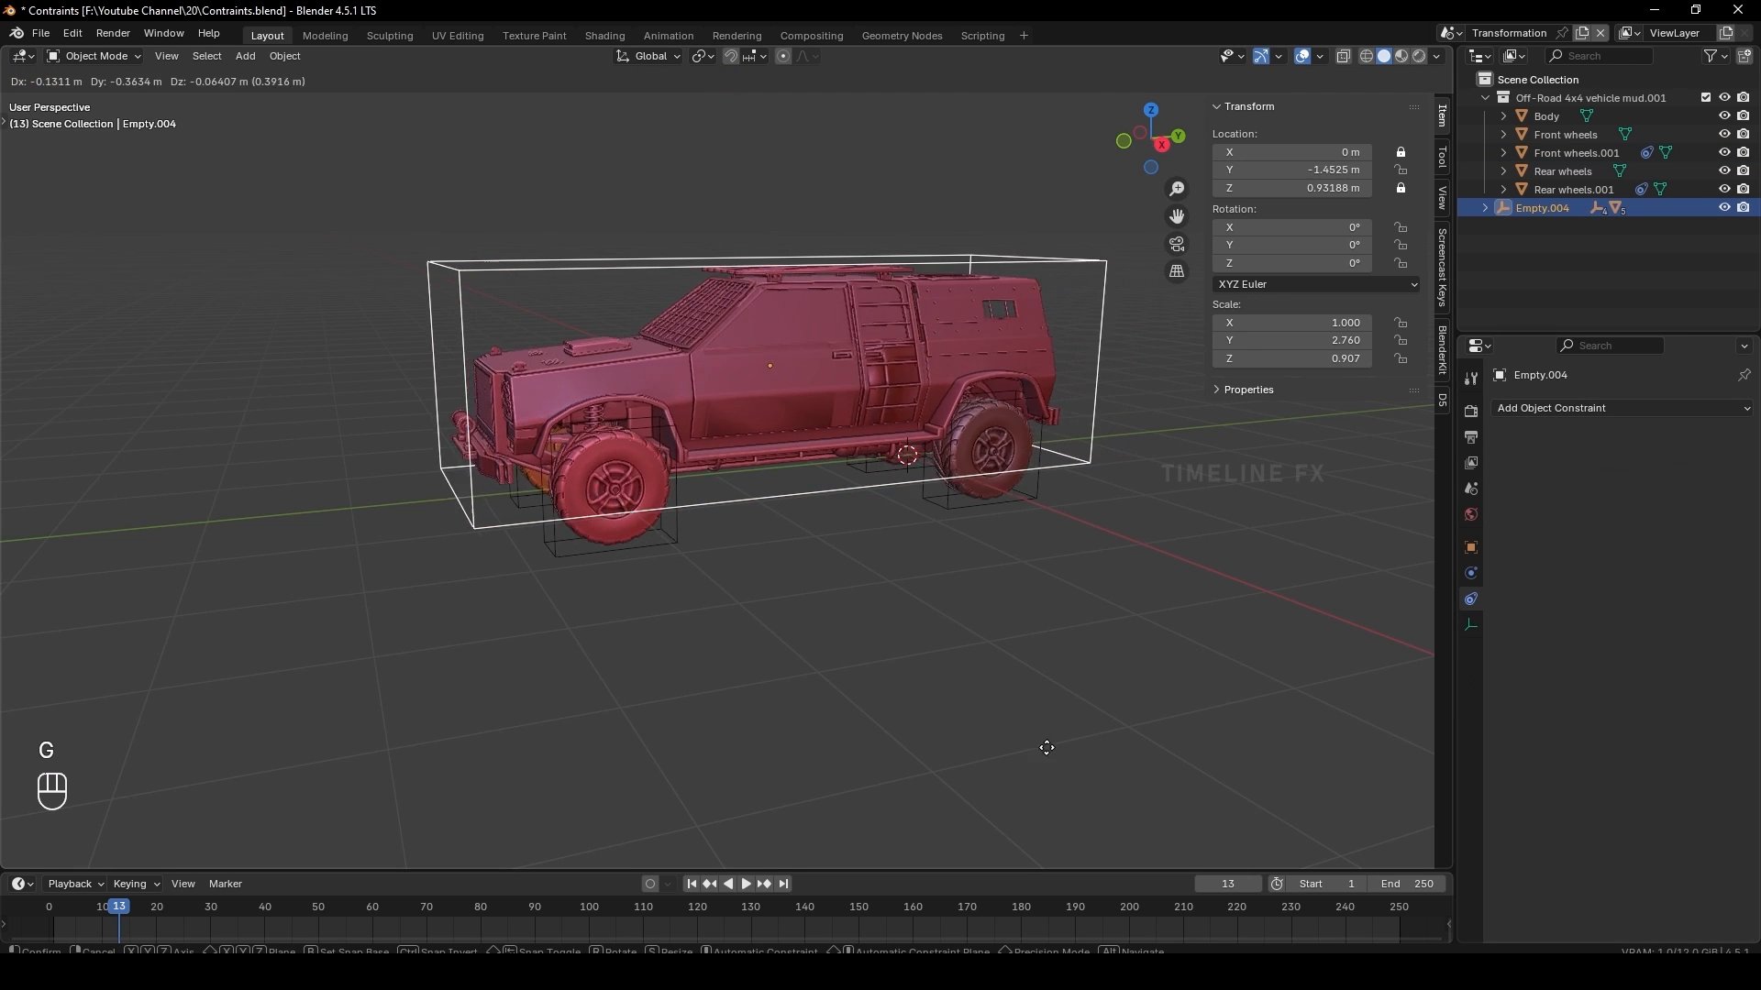
left_click(982, 707)
key("KP_3")
scroll(644, 535, "up", 3)
middle_click_drag(645, 535, 852, 622, "shift")
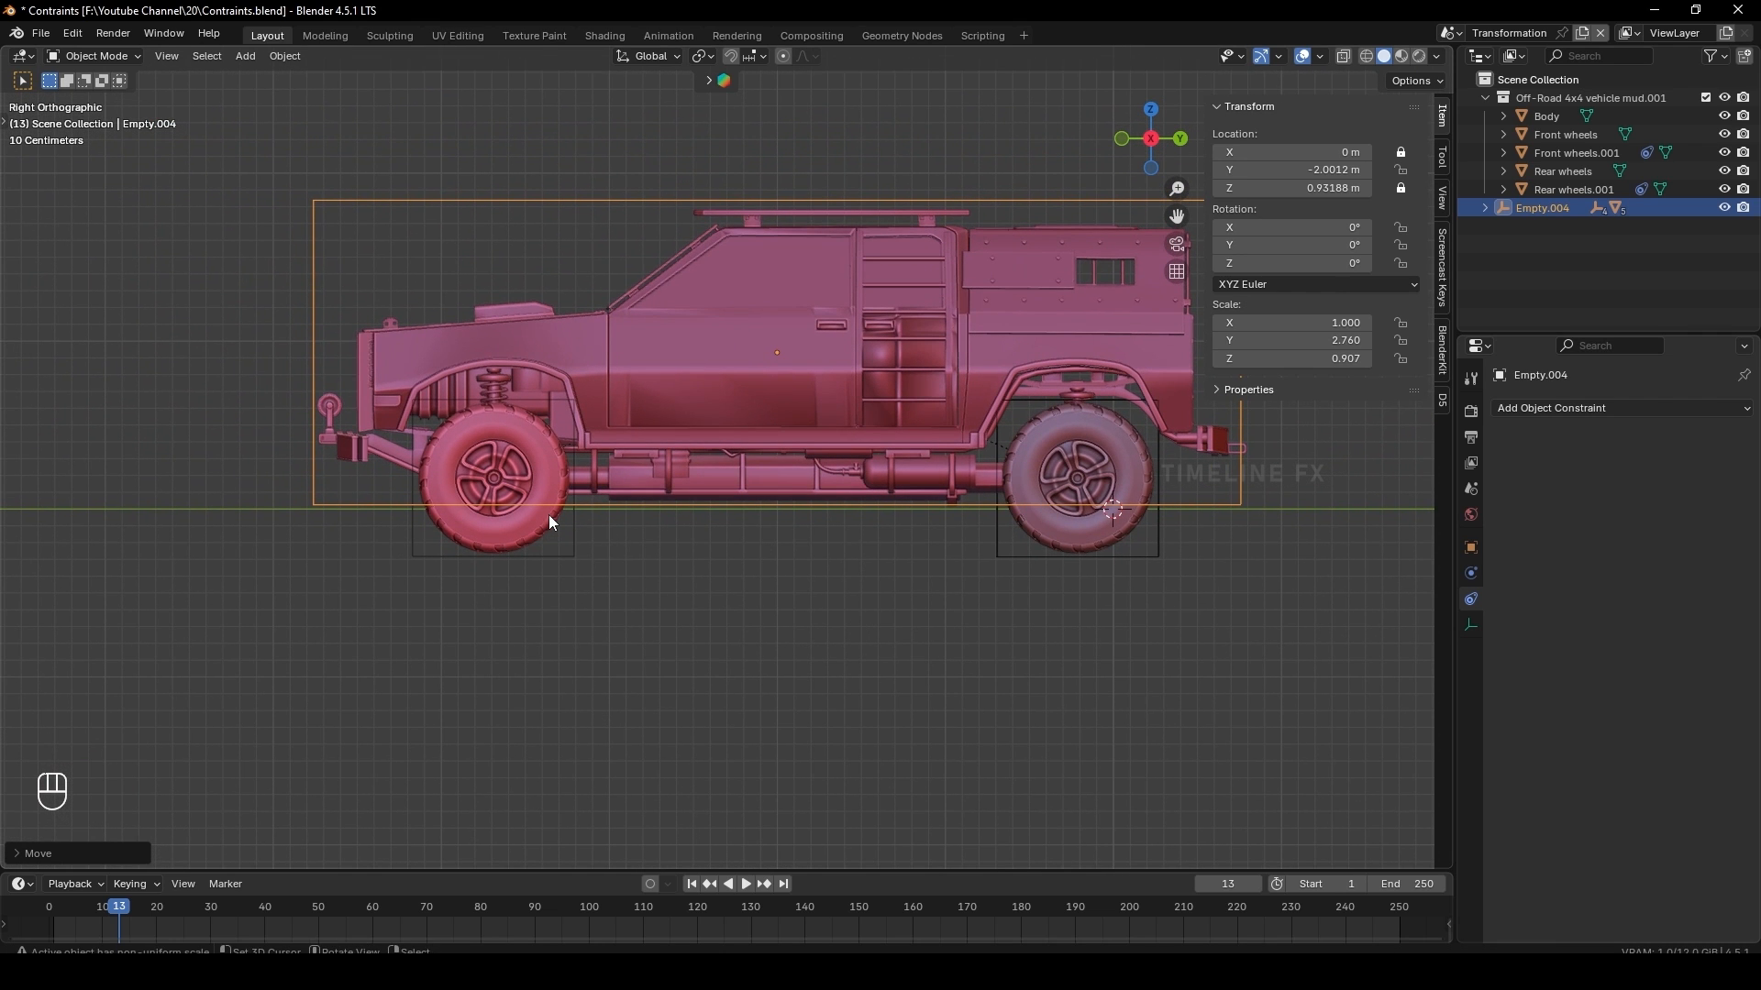
Check the wheel spin by moving Empty.004 back and forth to about -2.02 m in Y, undoing the extra last move
key("g")
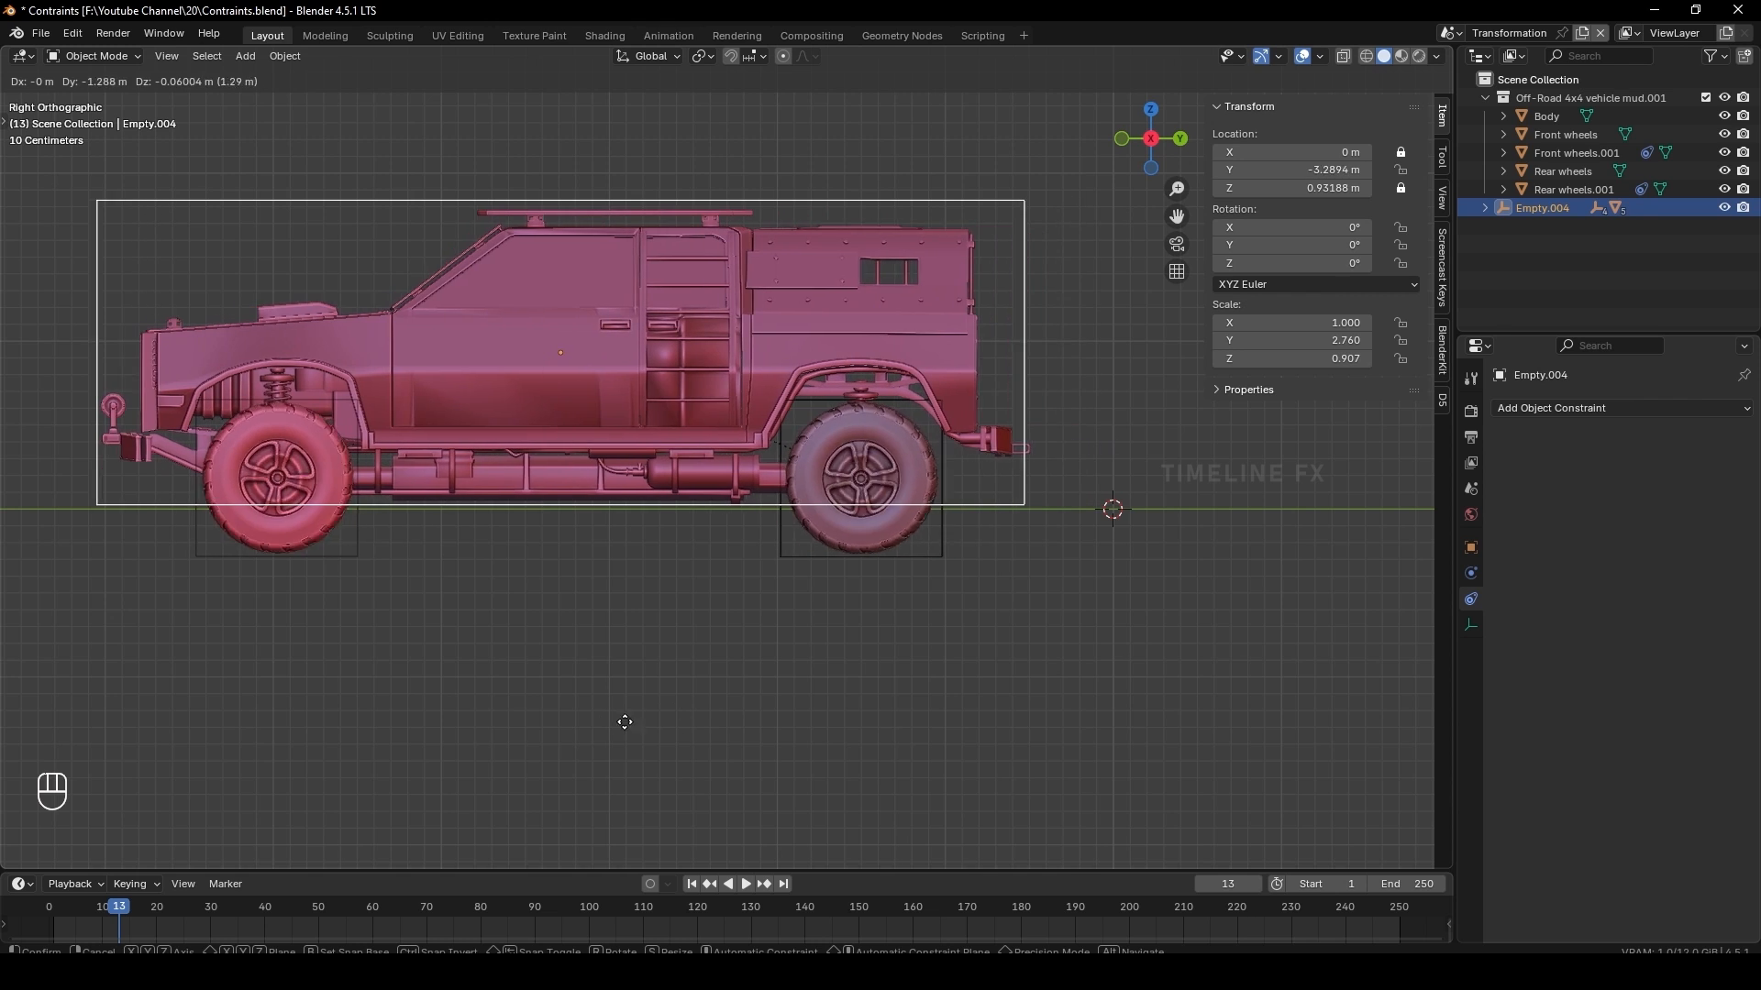
left_click(829, 733)
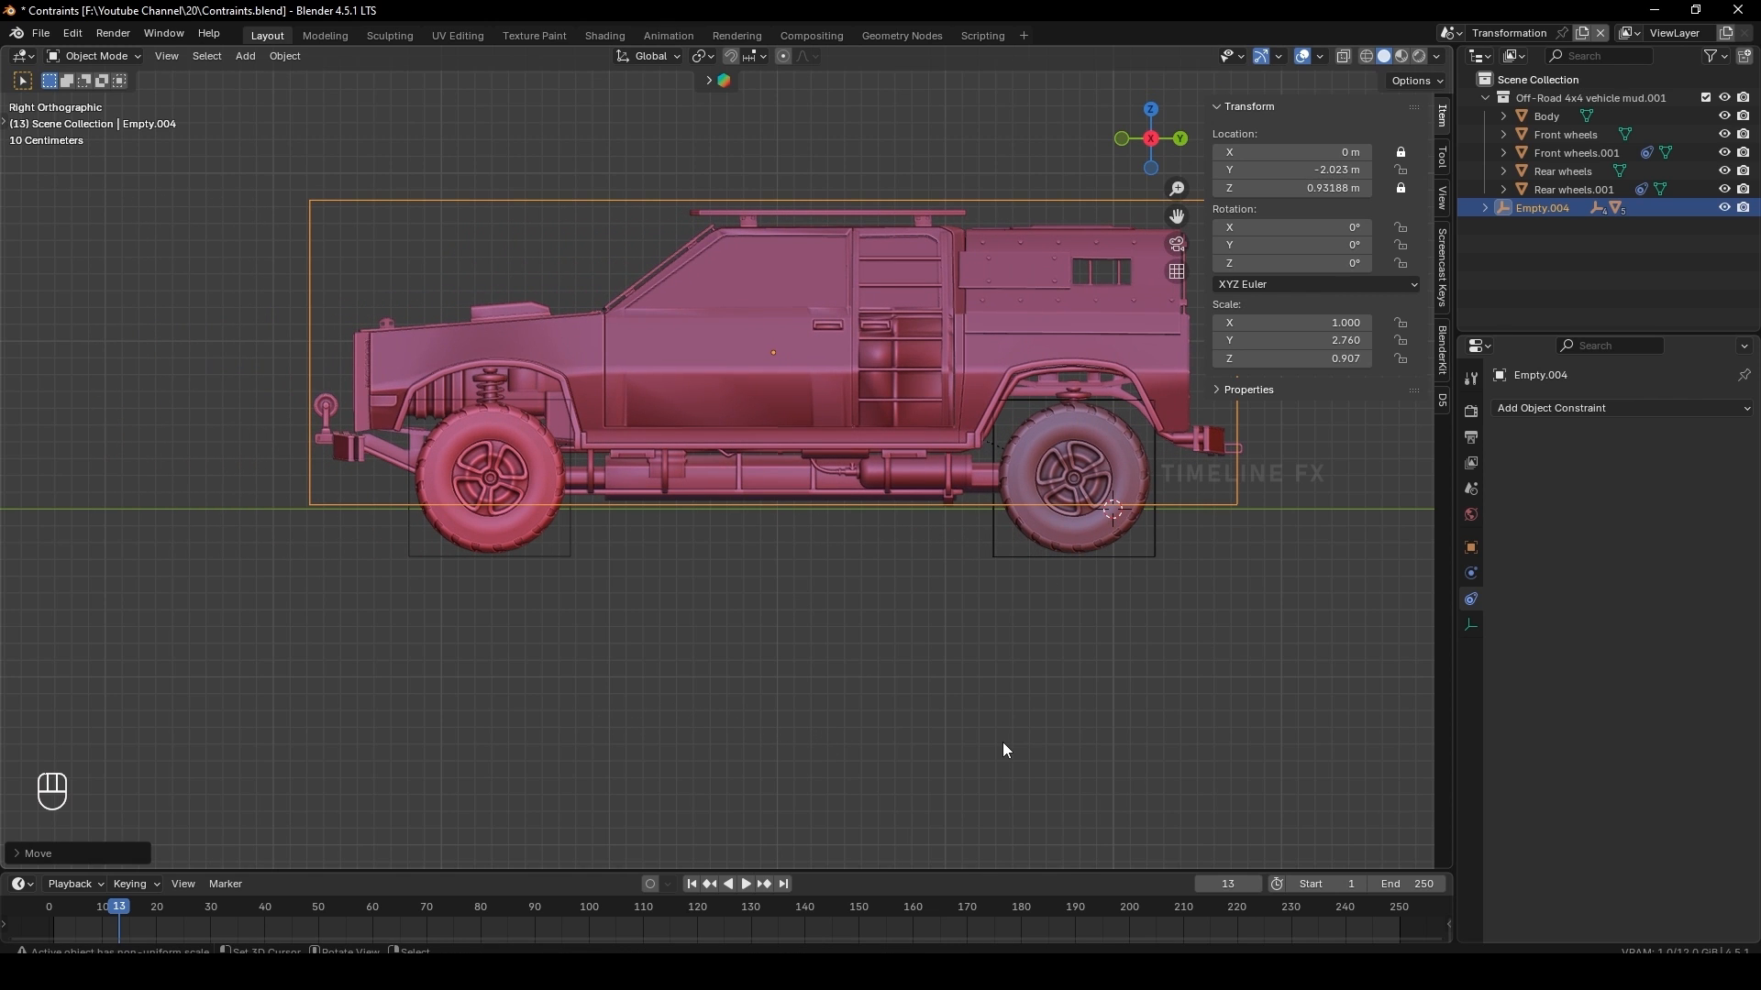
key("g")
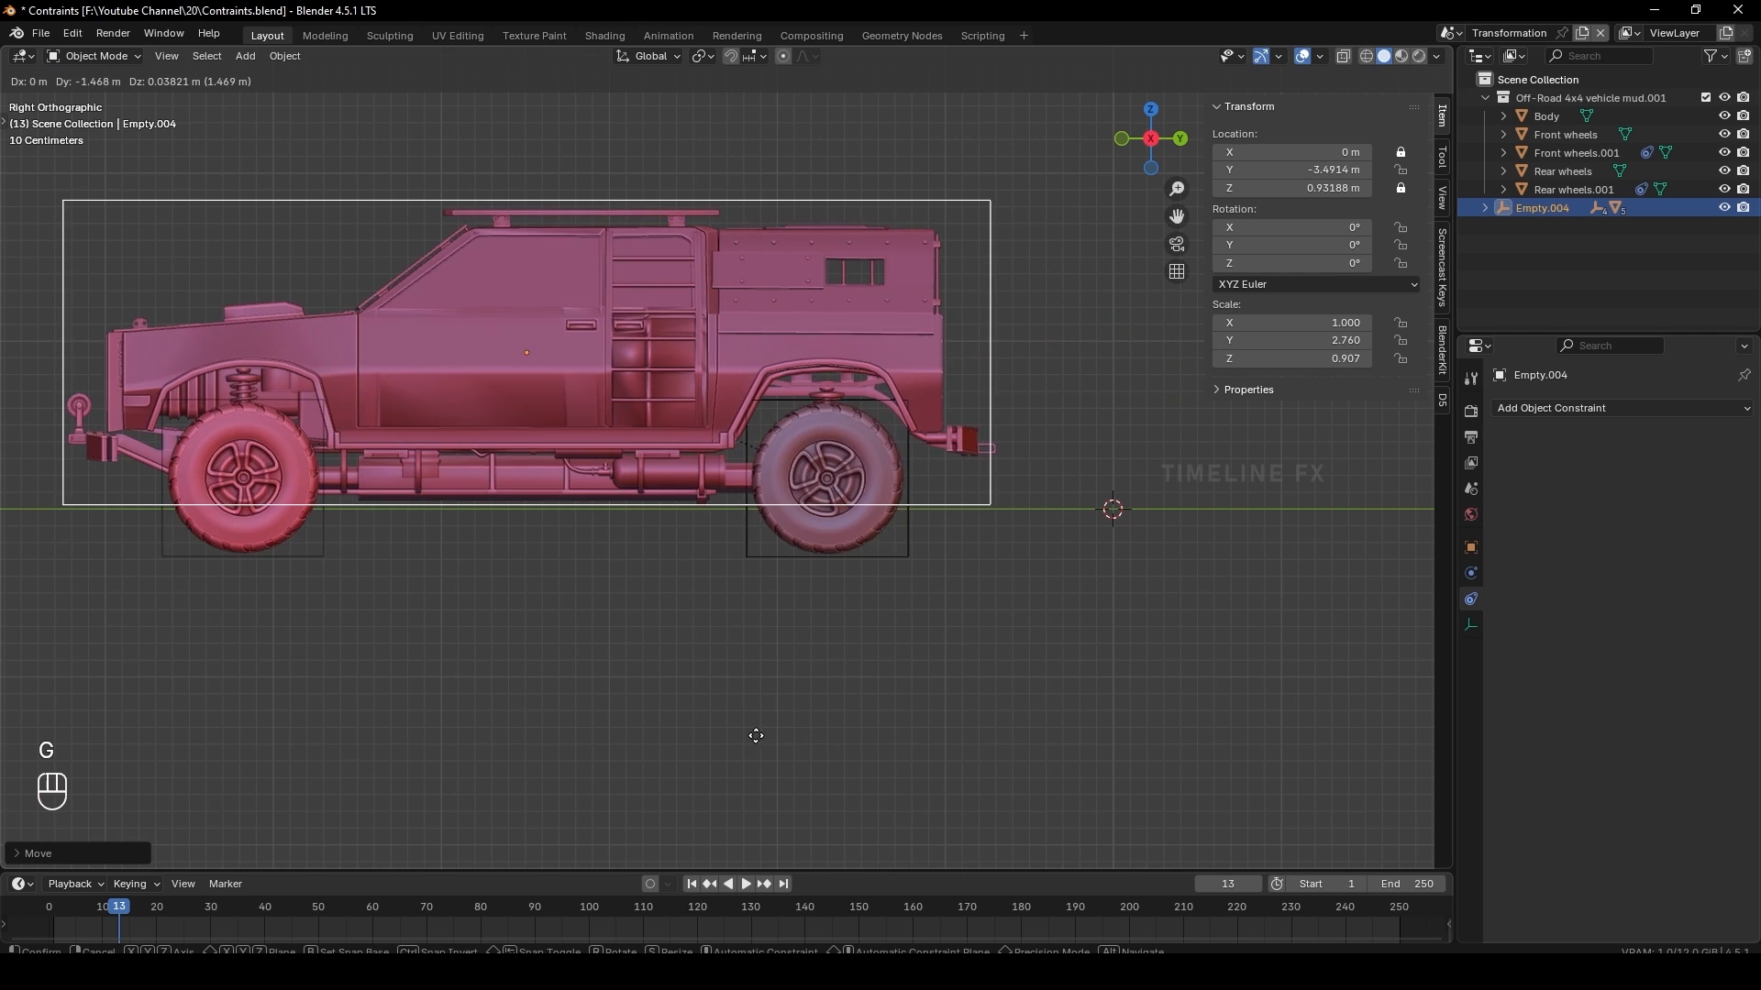
key("ctrl+z")
middle_click_drag(813, 660, 754, 627)
scroll(906, 646, "up", 1)
mouse_move(865, 607)
middle_mouse_down("shift")
mouse_move(906, 646)
mouse_move(899, 615)
middle_mouse_up("shift")
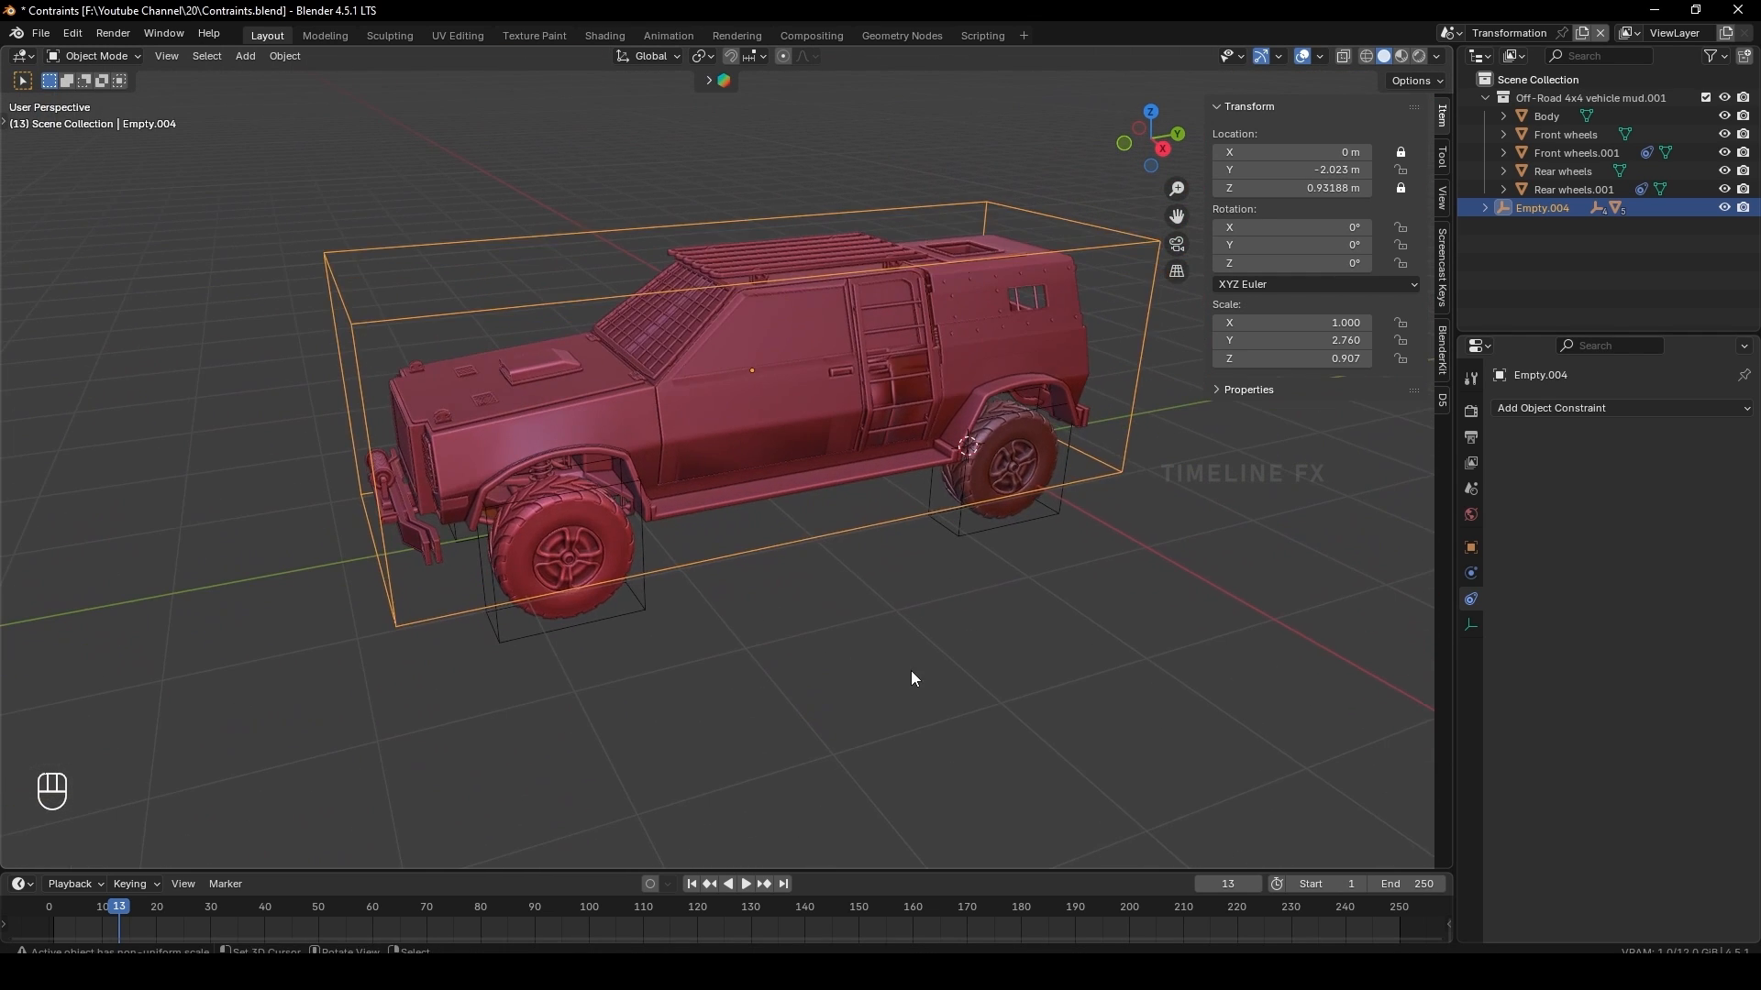
left_click(915, 678)
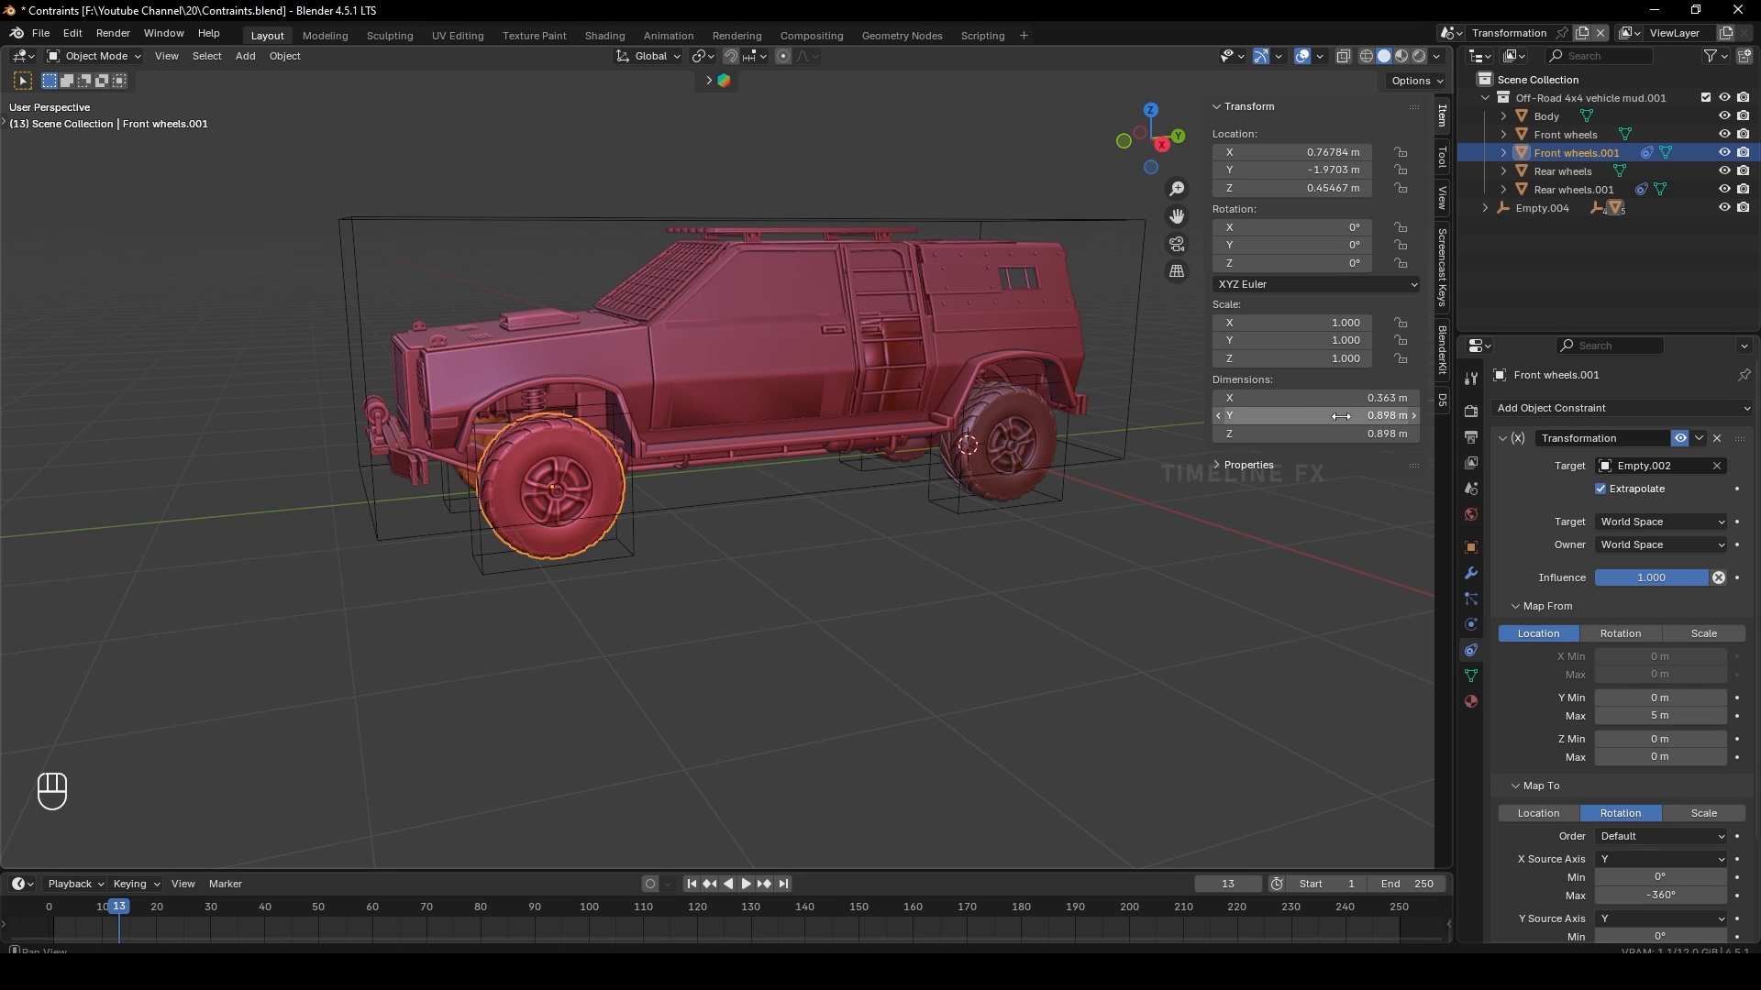
Halve the Y dimension of Front wheels.001 to copy the wheel's radius, and undo the resize
left_click(1321, 419)
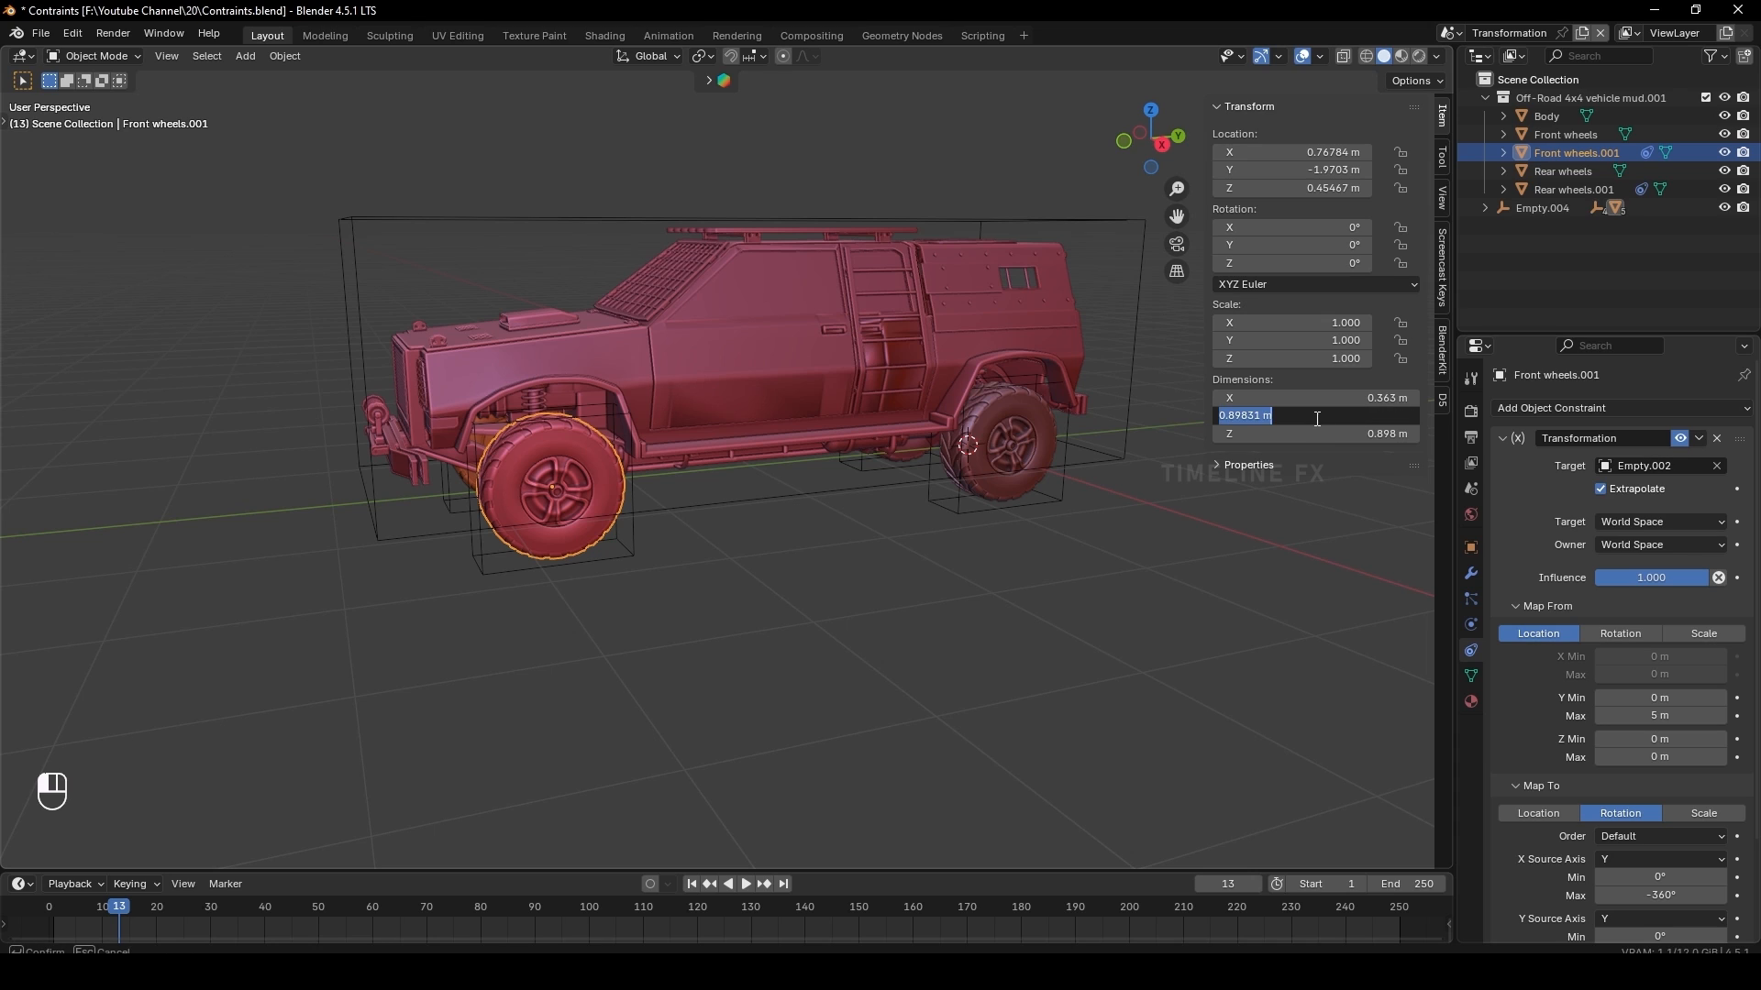
left_click(1318, 419)
key("BackSpace")
key("BackSpace")
type("/2")
key("Return")
left_click(1328, 418)
key("ctrl+c")
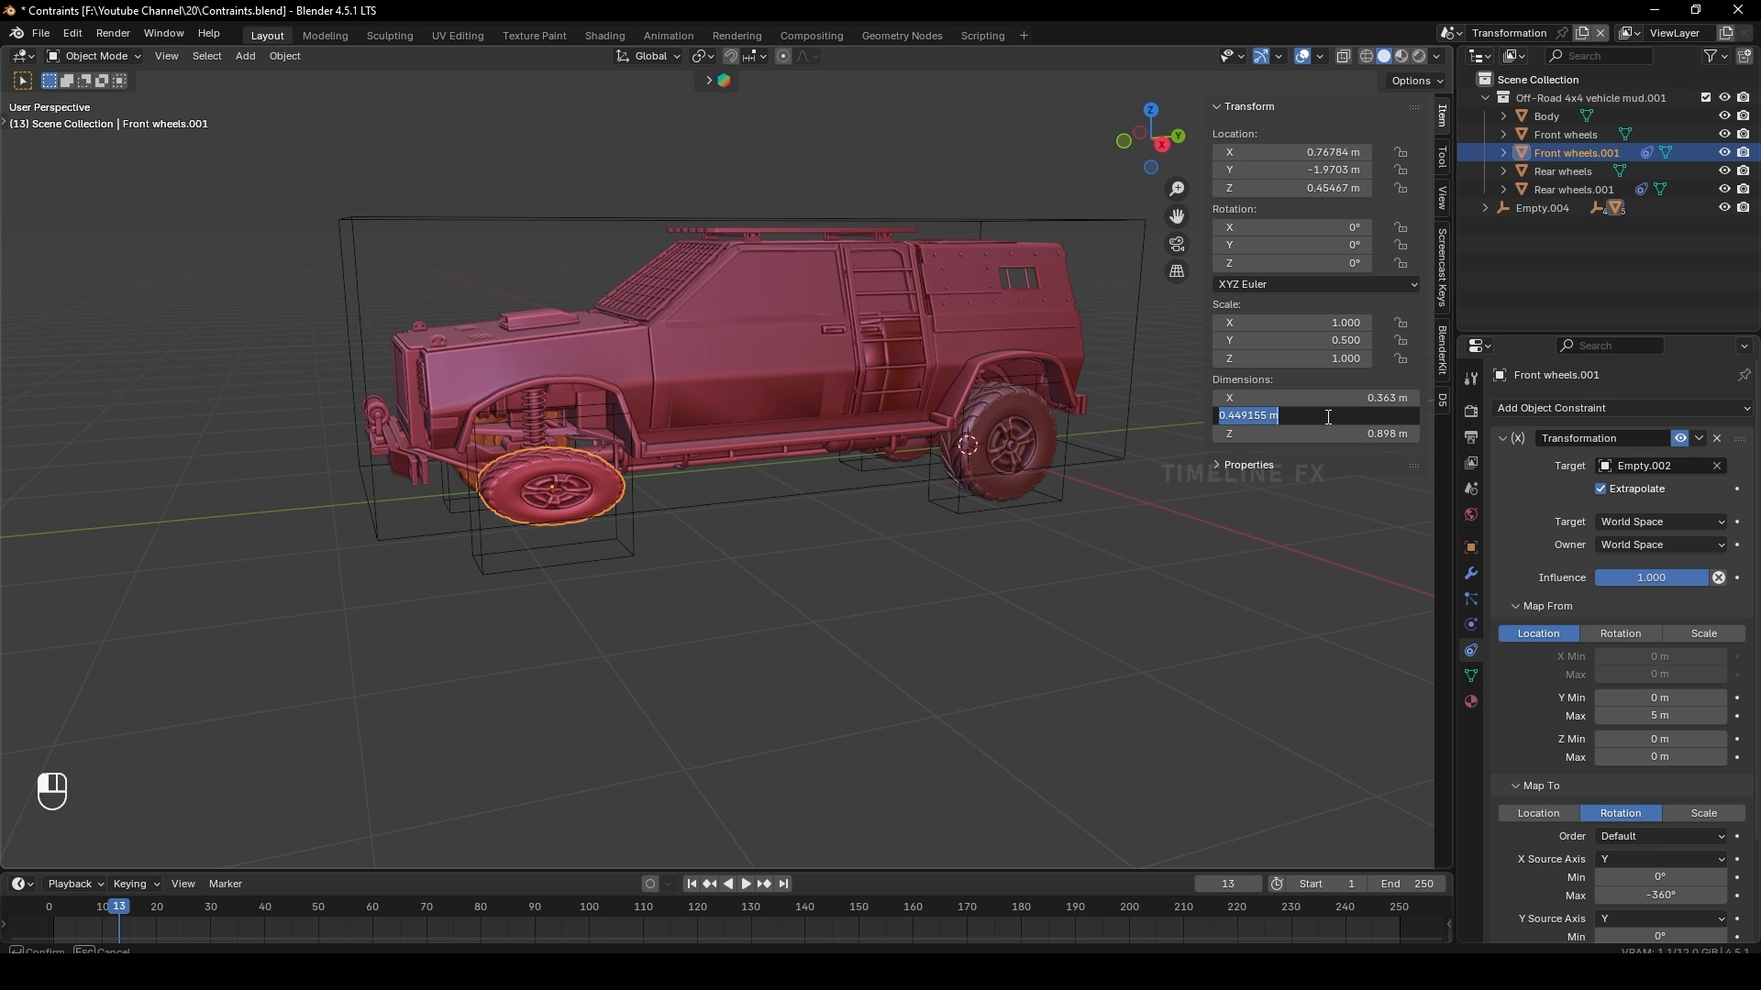
left_click(1282, 560)
key("ctrl+z")
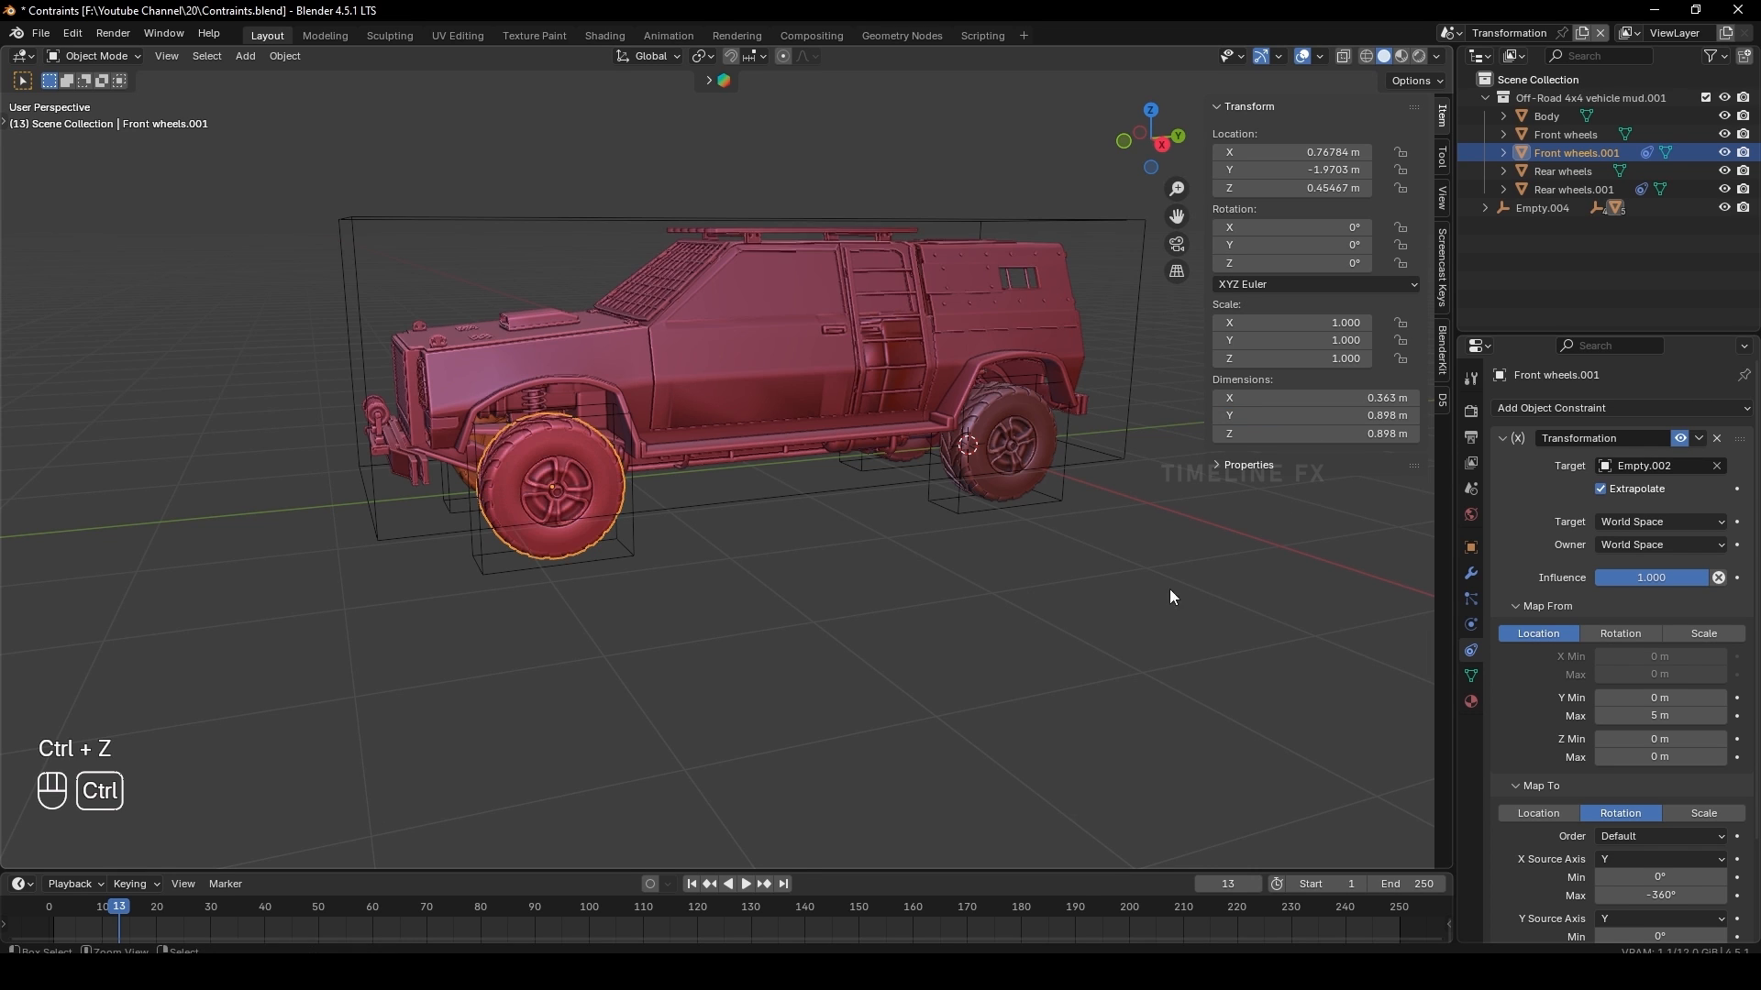
Switch to Google's circle circumference calculator in the browser, enter the radius 0.449155, and copy the resulting circumference
key("alt+Tab")
left_click(438, 467)
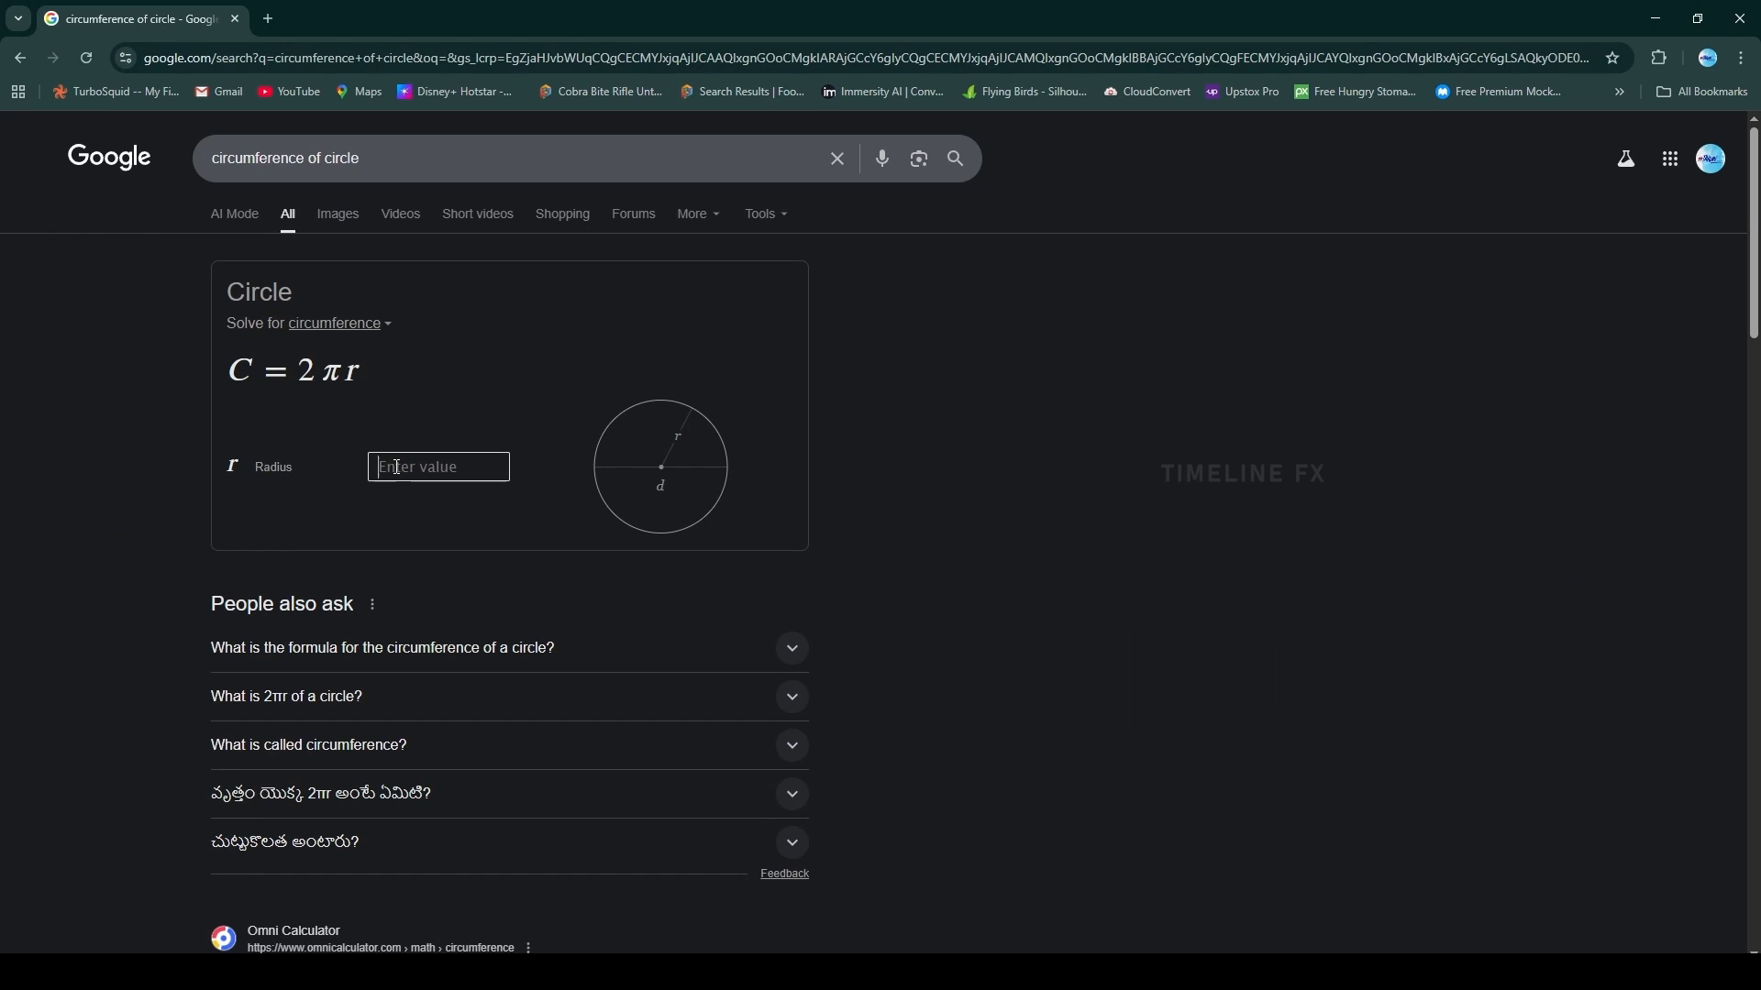
key("ctrl+v")
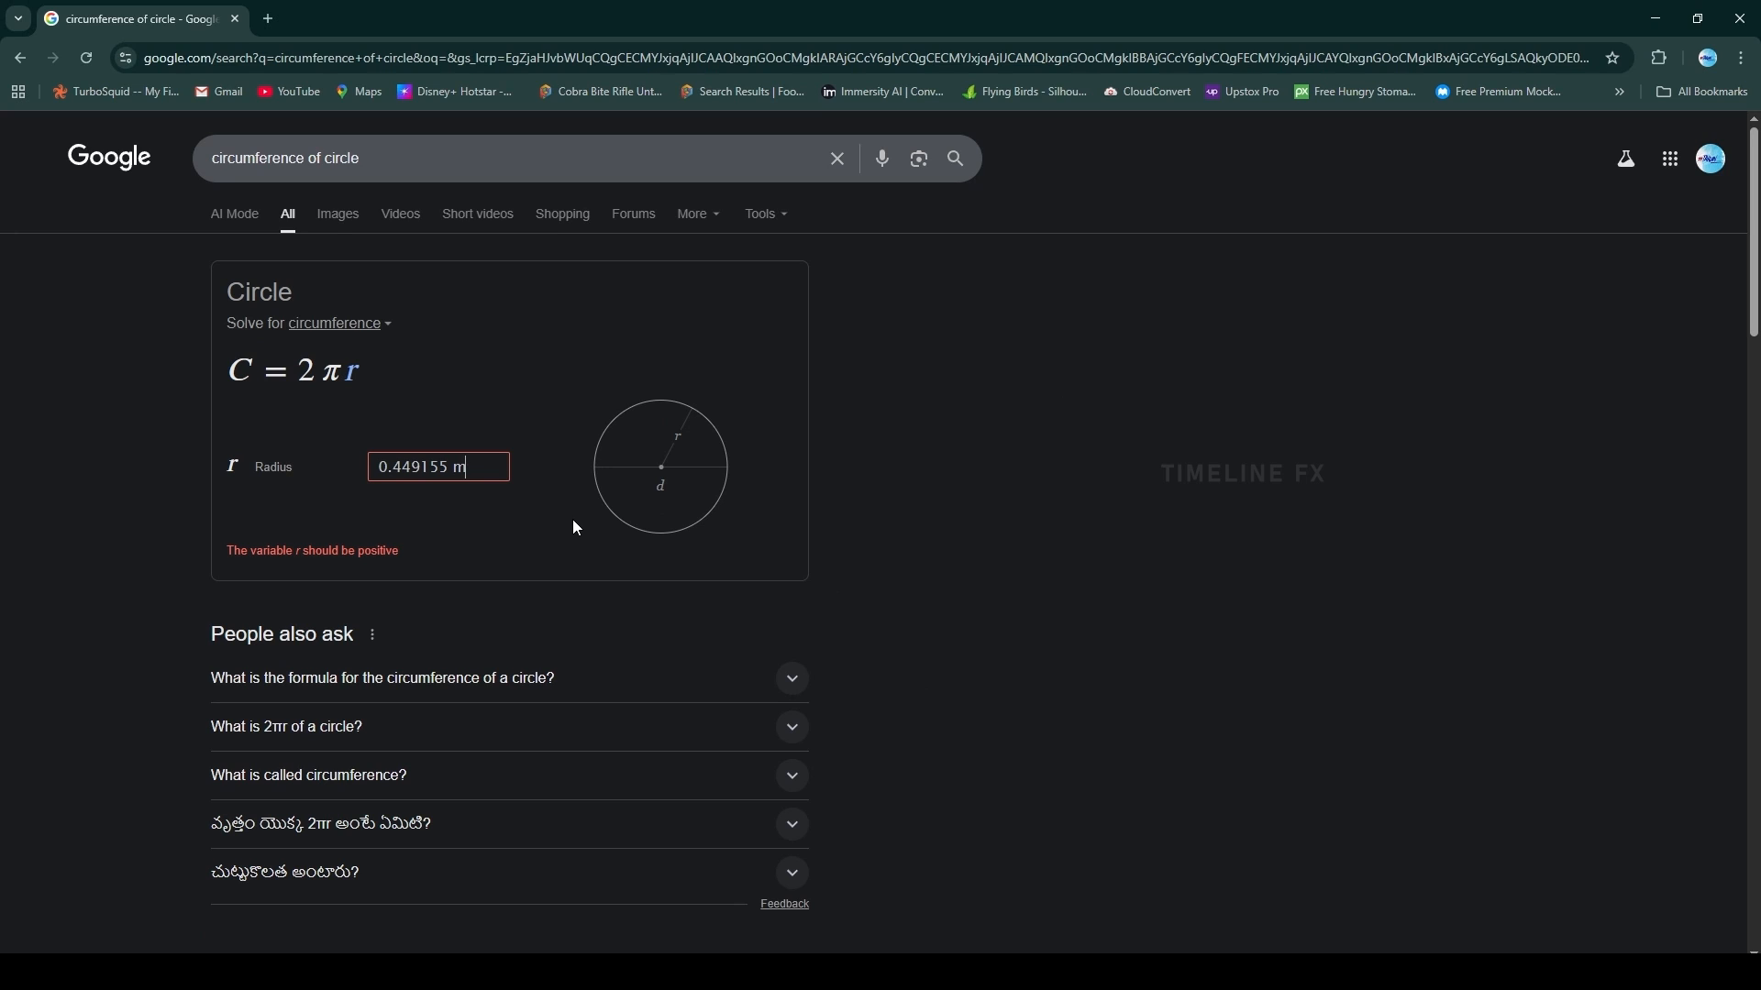
key("BackSpace")
key("BackSpace")
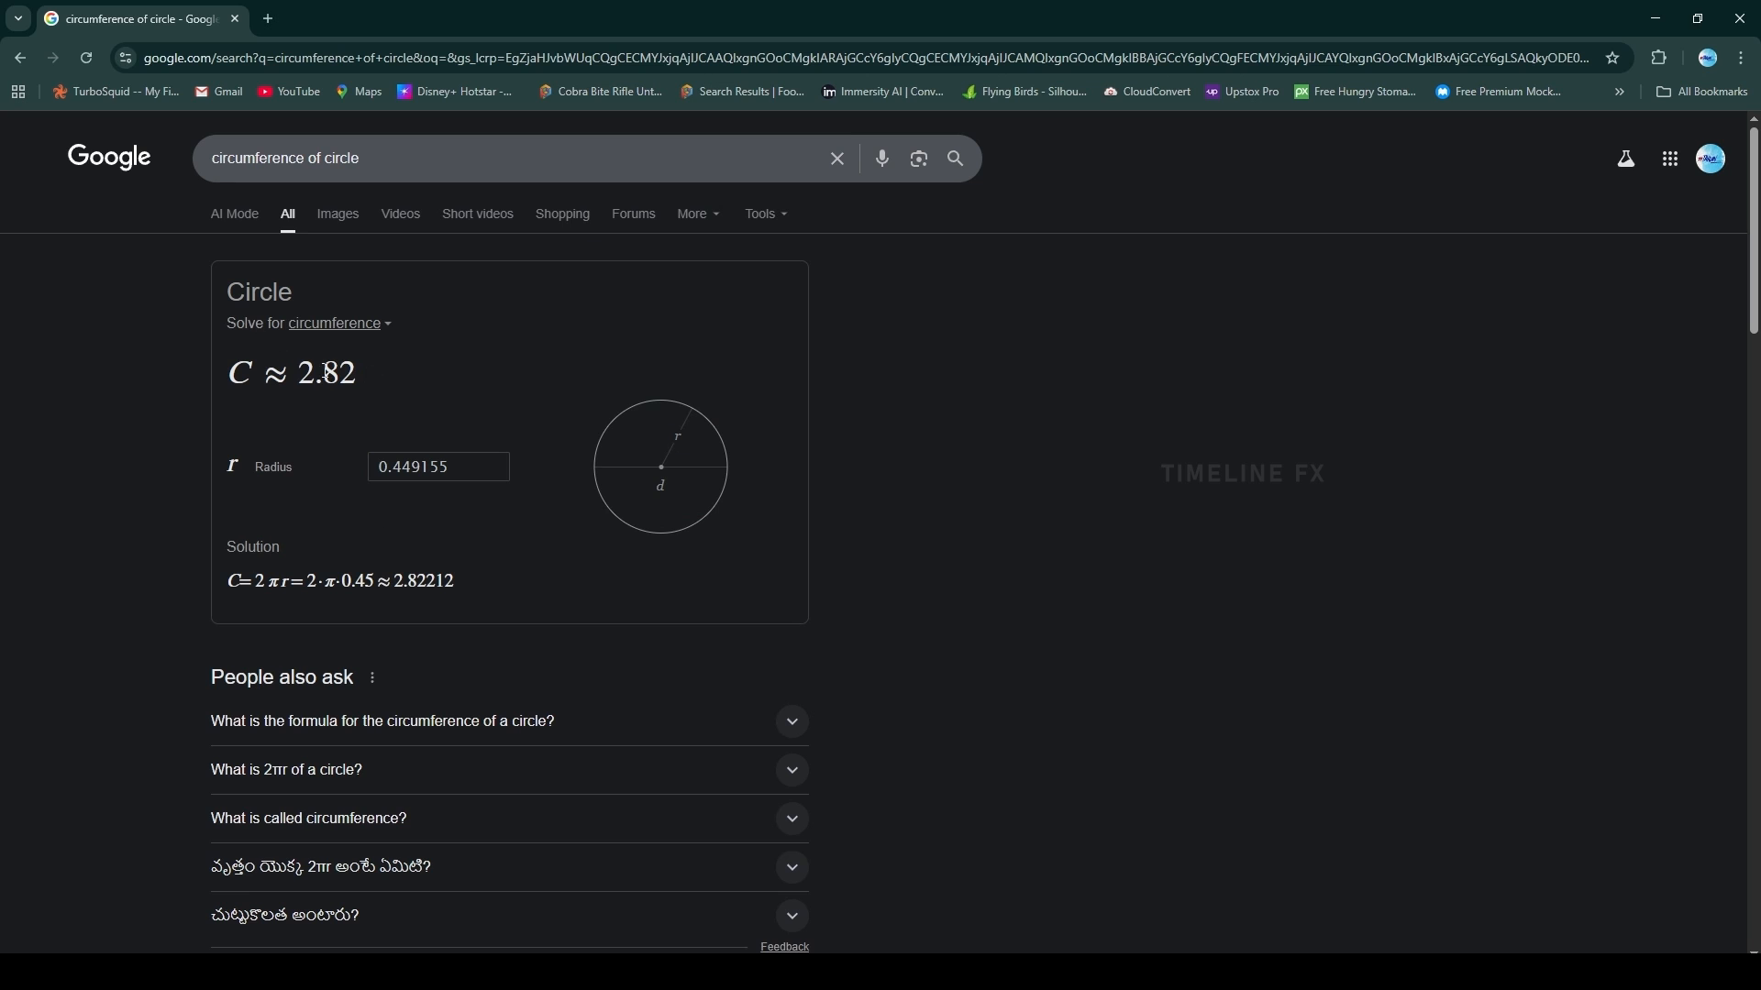
left_click_drag(300, 374, 356, 374)
key("ctrl+c")
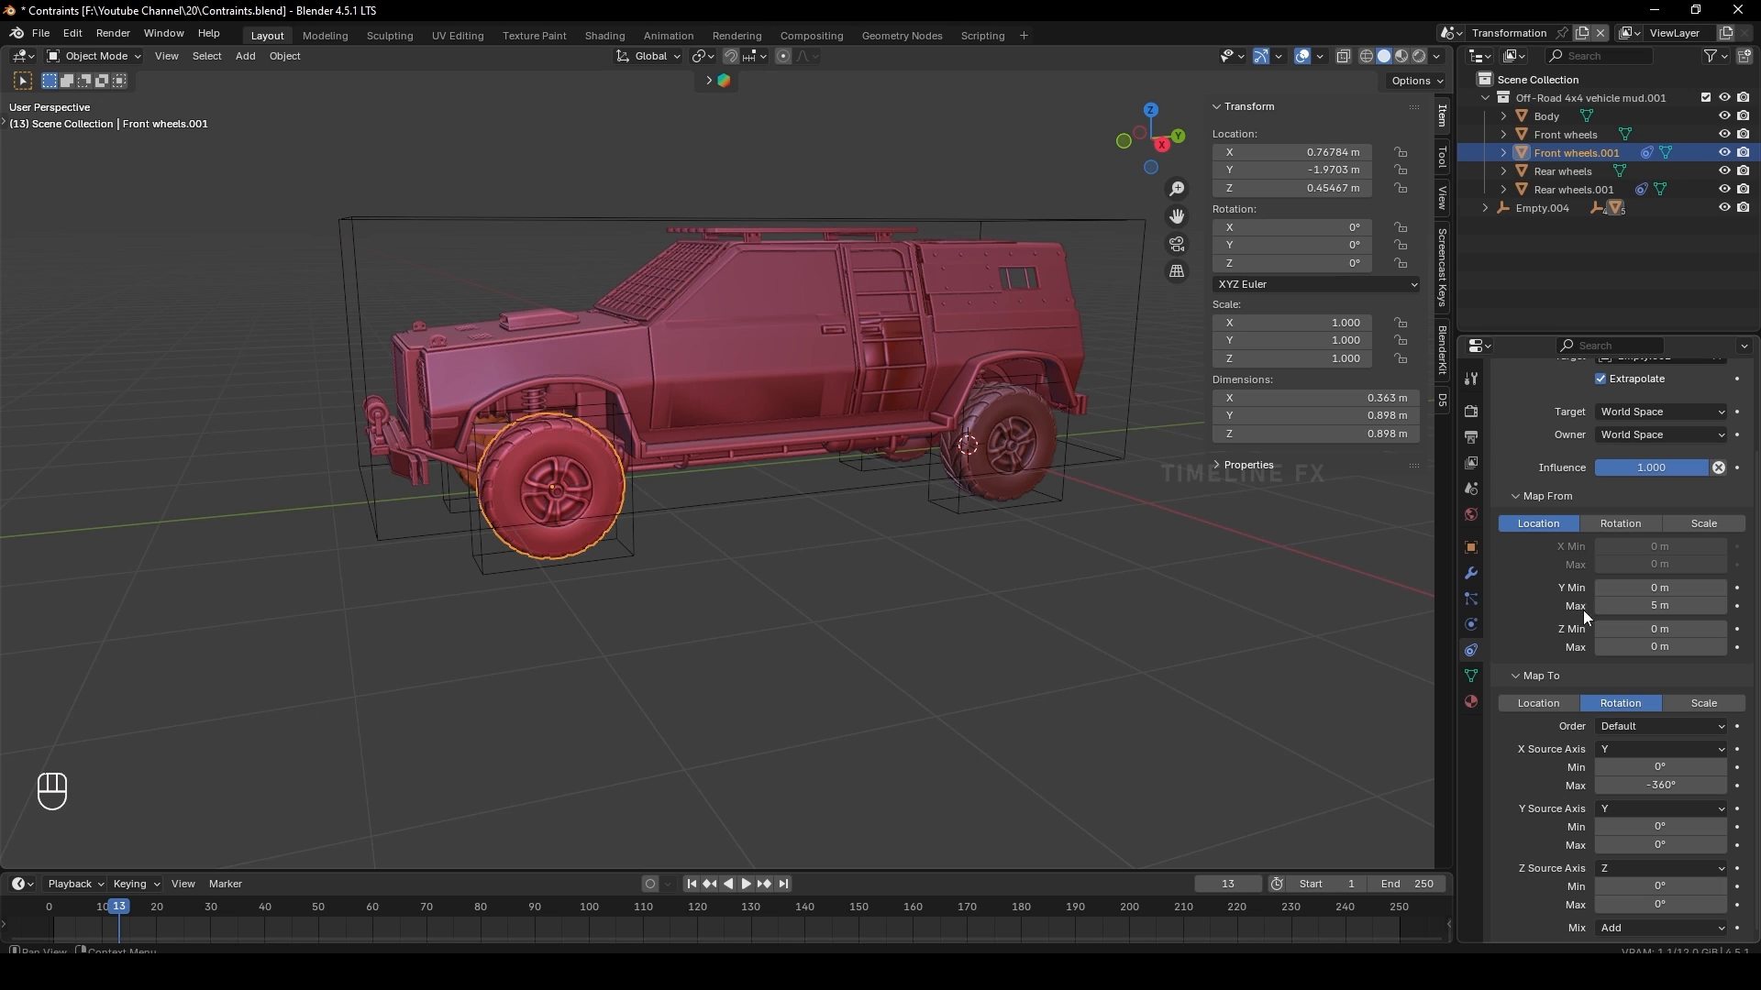
Set the Map From location Y maximum of the front wheel's constraint to the copied circumference, 2.82 m
left_click(1662, 607)
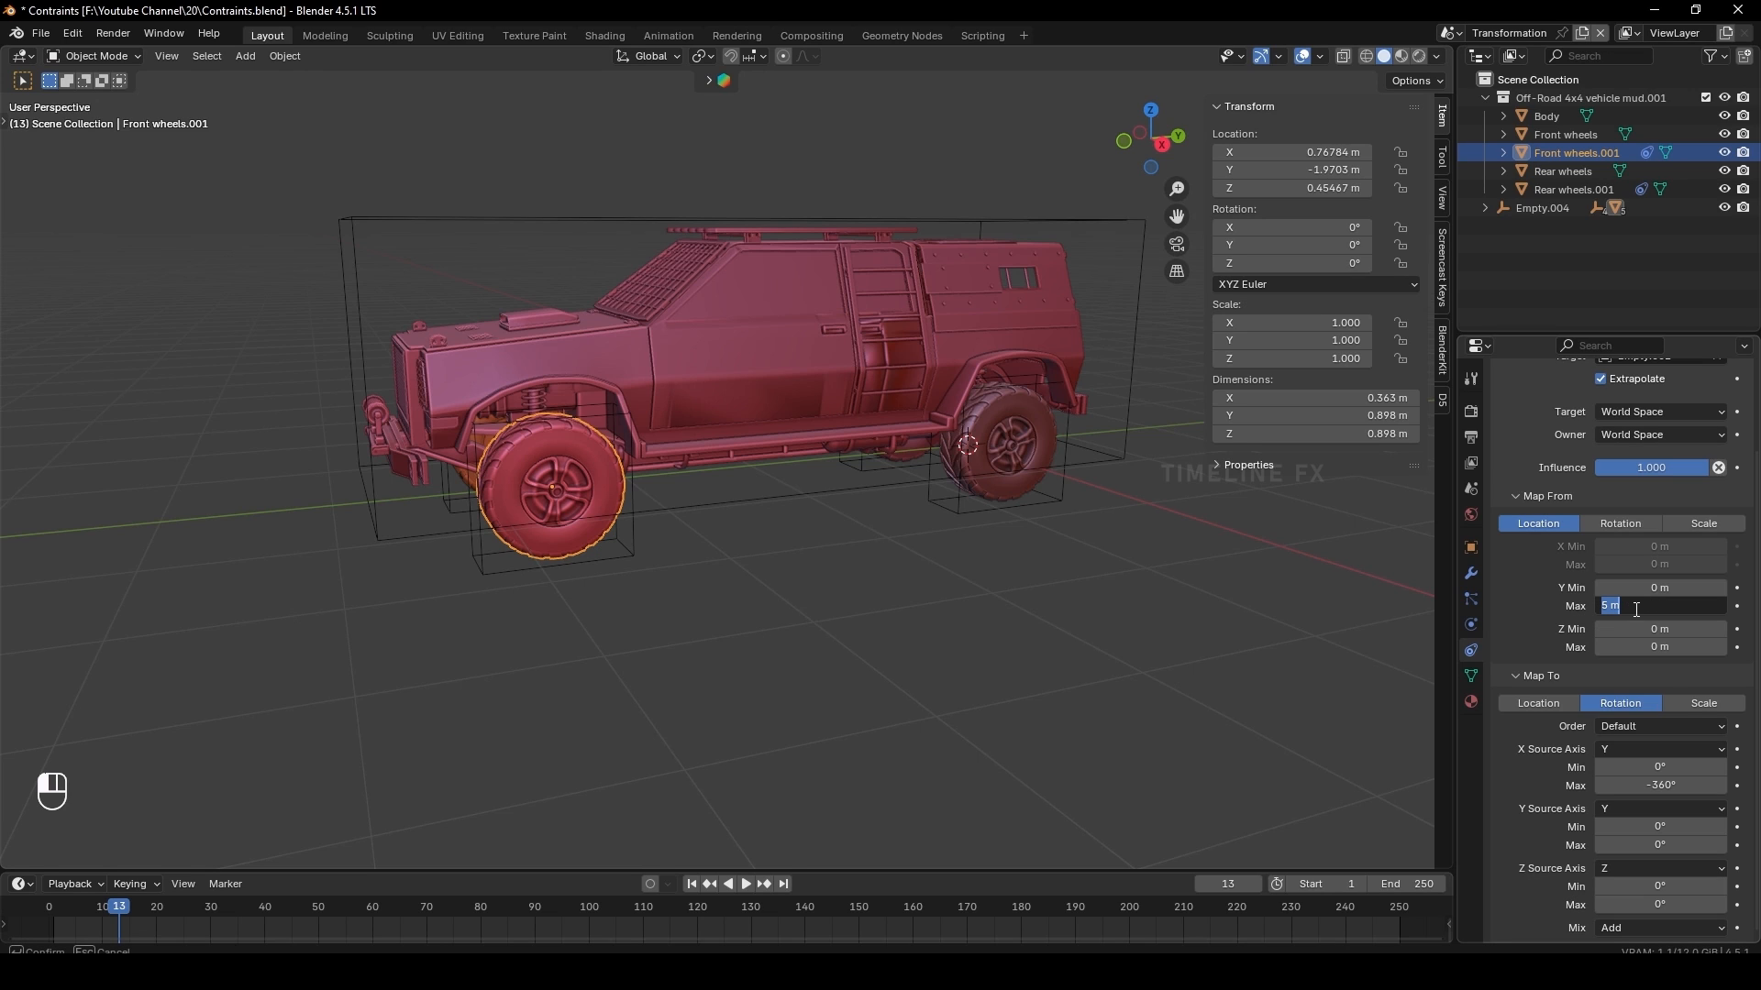
key("ctrl+v")
key("Return")
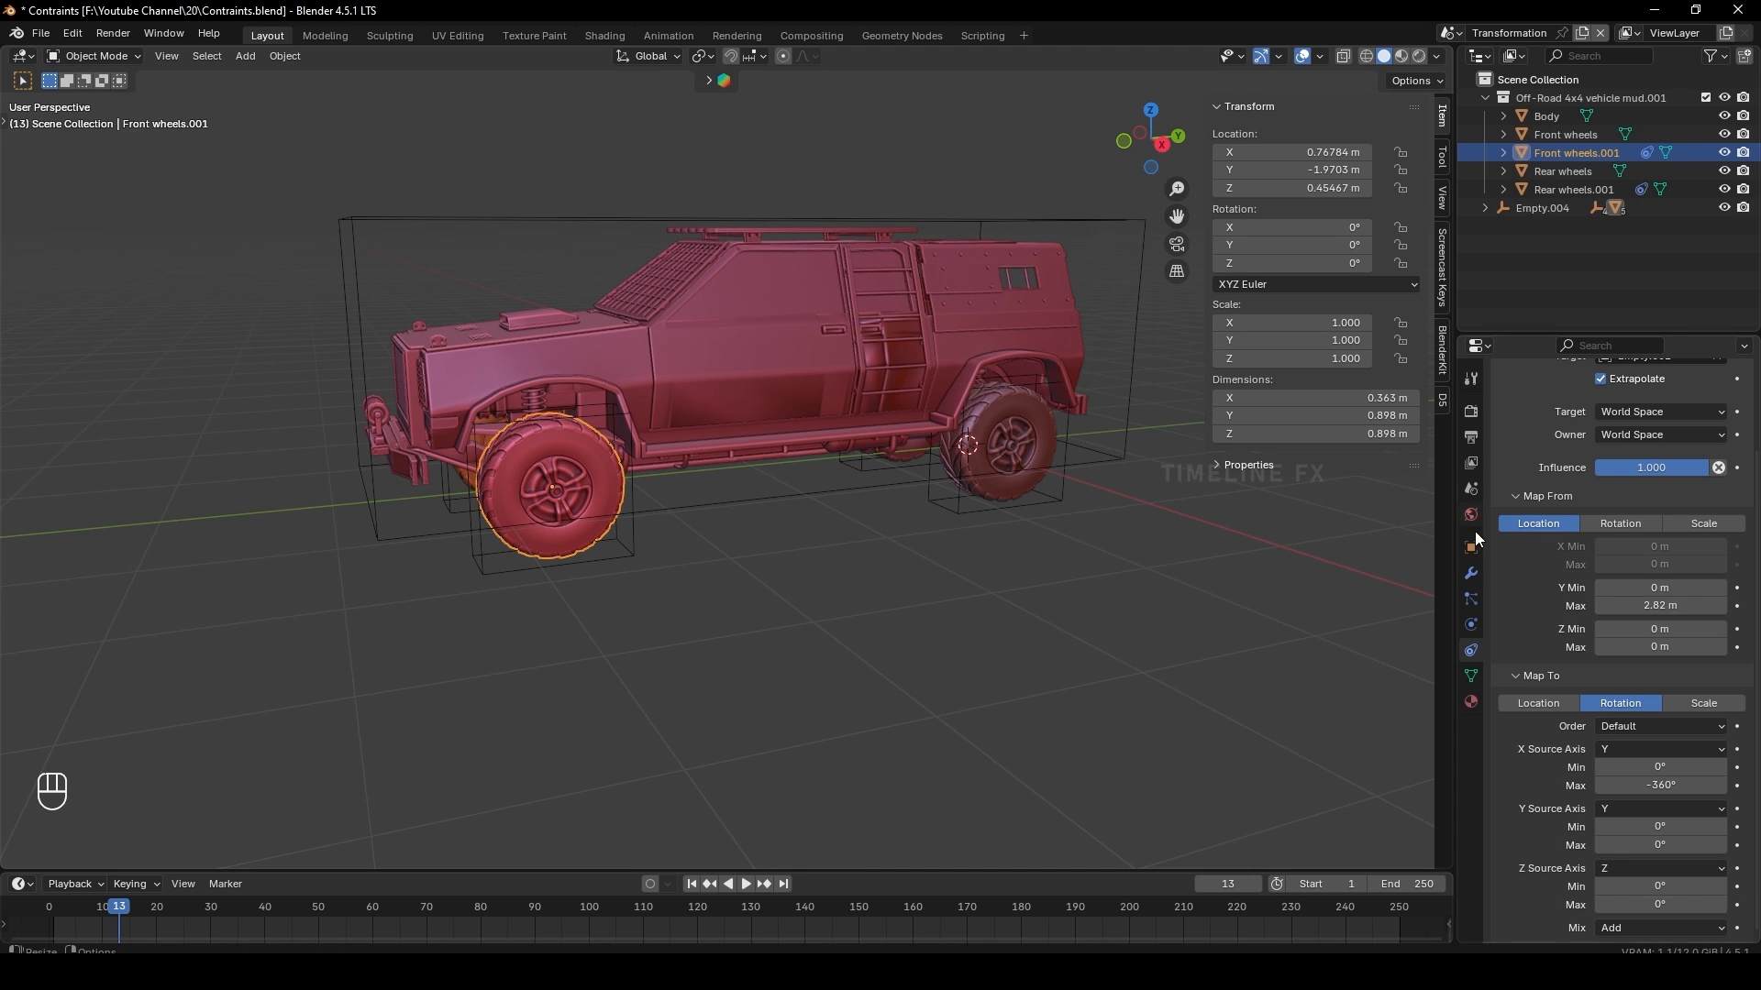
Check the front wheel's rolling against the travelled distance by moving Empty.004 back and forth, ending at about -2.22 m in Y
left_click(725, 510)
key("KP_3")
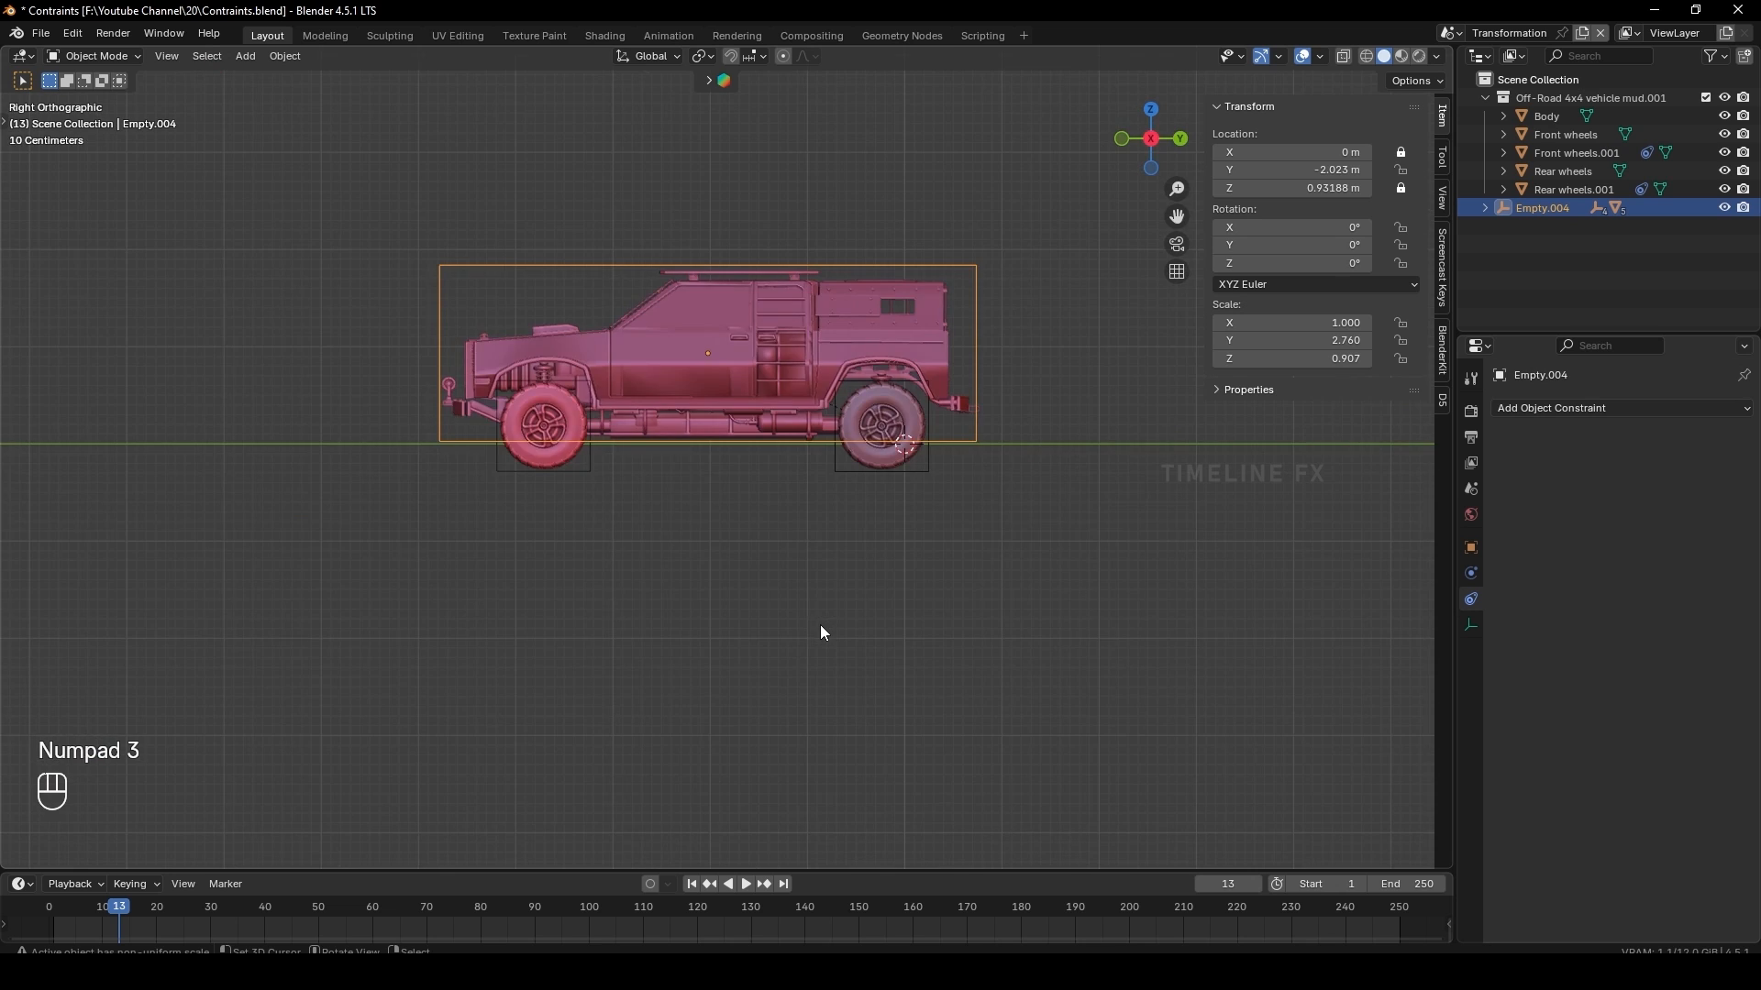
scroll(820, 624, "up", 4)
middle_click_drag(770, 564, 842, 675, "shift")
scroll(841, 675, "down", 2)
key("g")
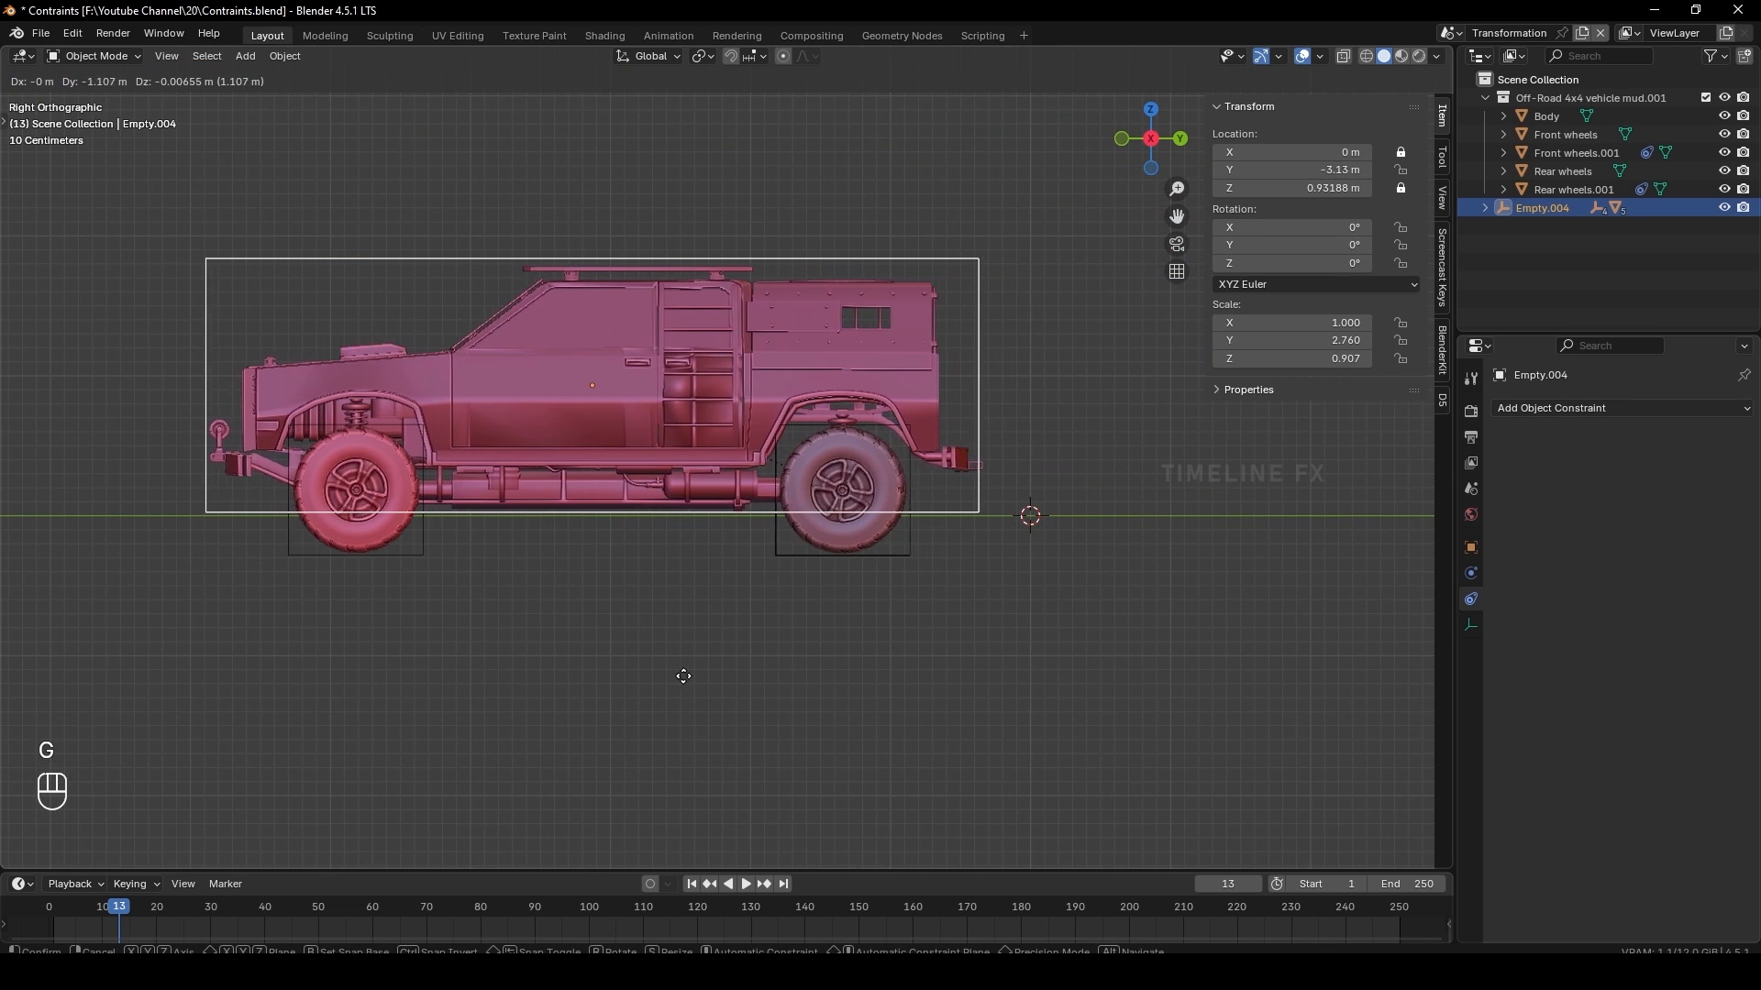
left_click(794, 605)
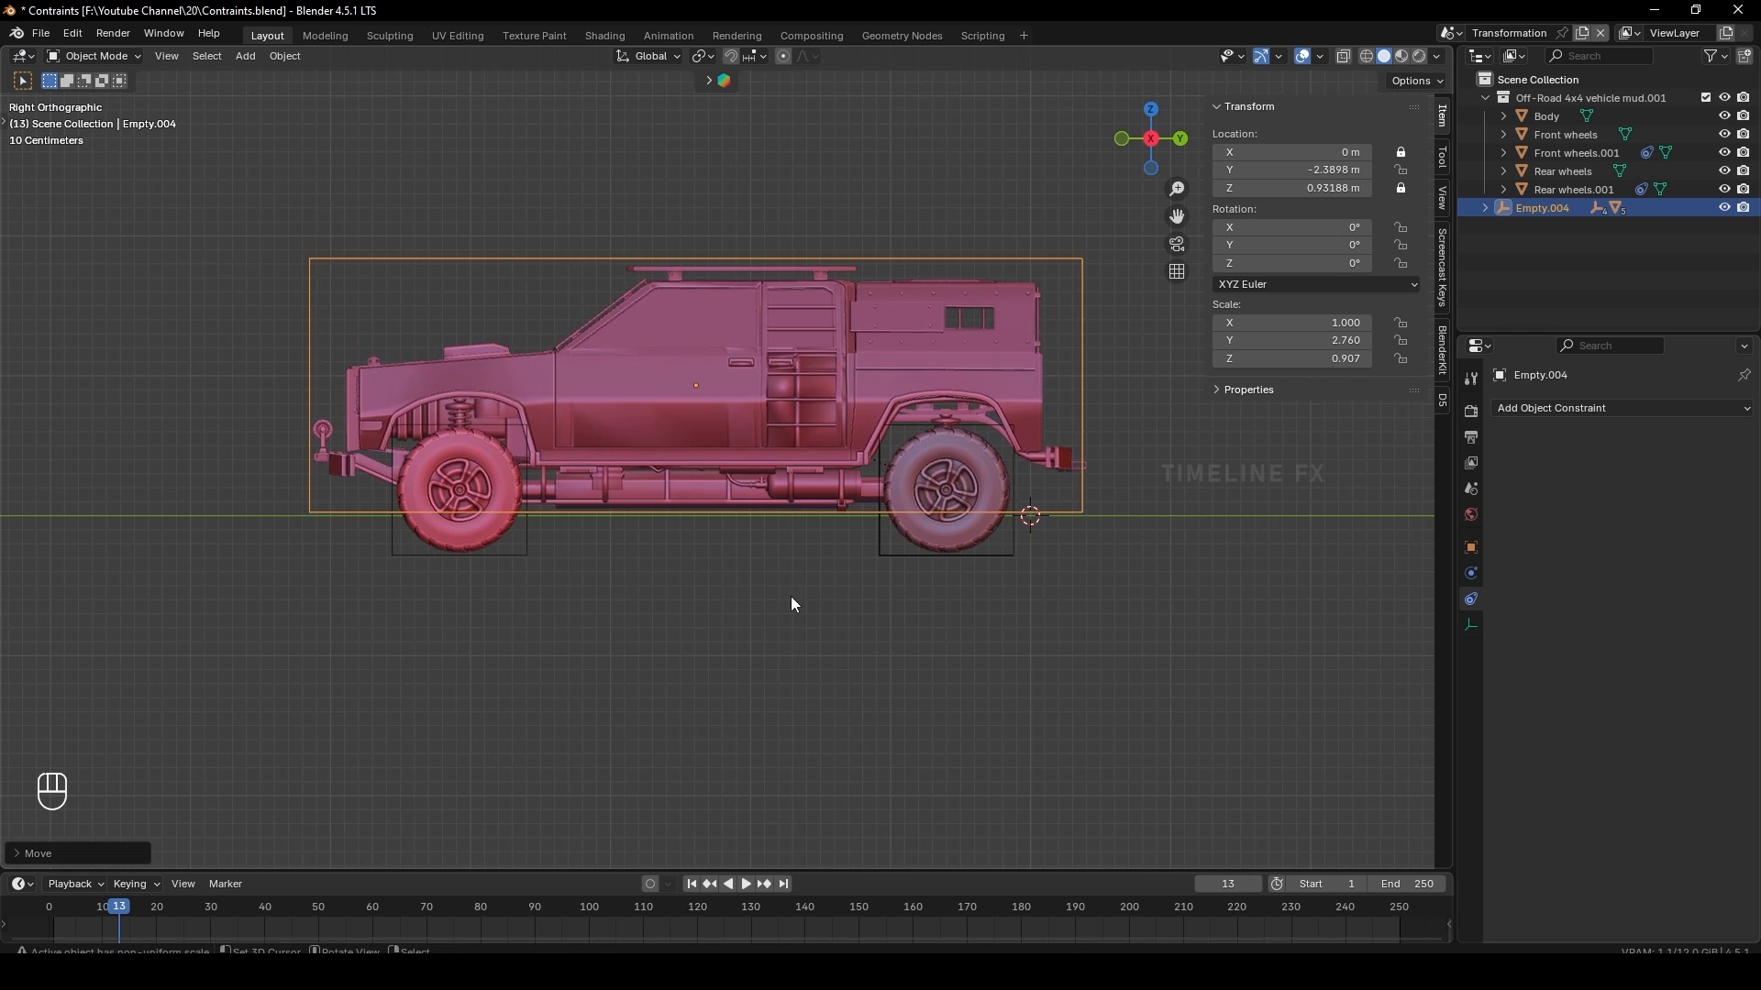
middle_click_drag(794, 605, 857, 613)
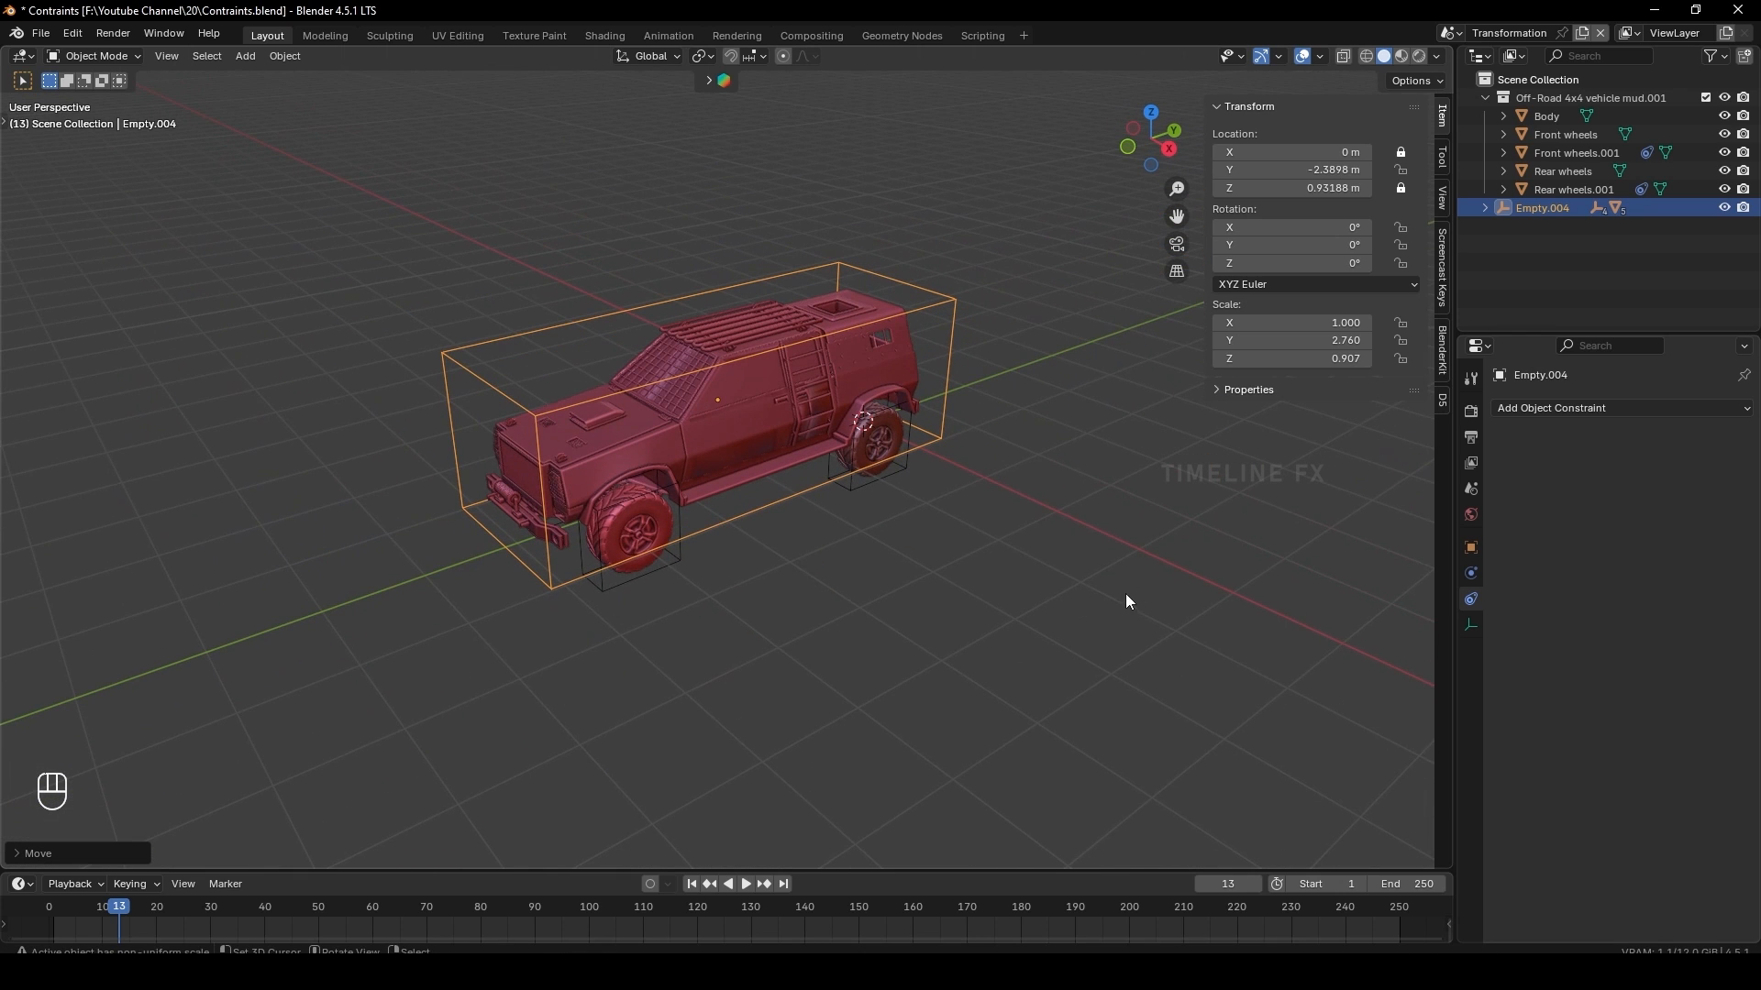
left_click(659, 562)
middle_click_drag(659, 562, 745, 495)
key("a")
left_click(791, 553)
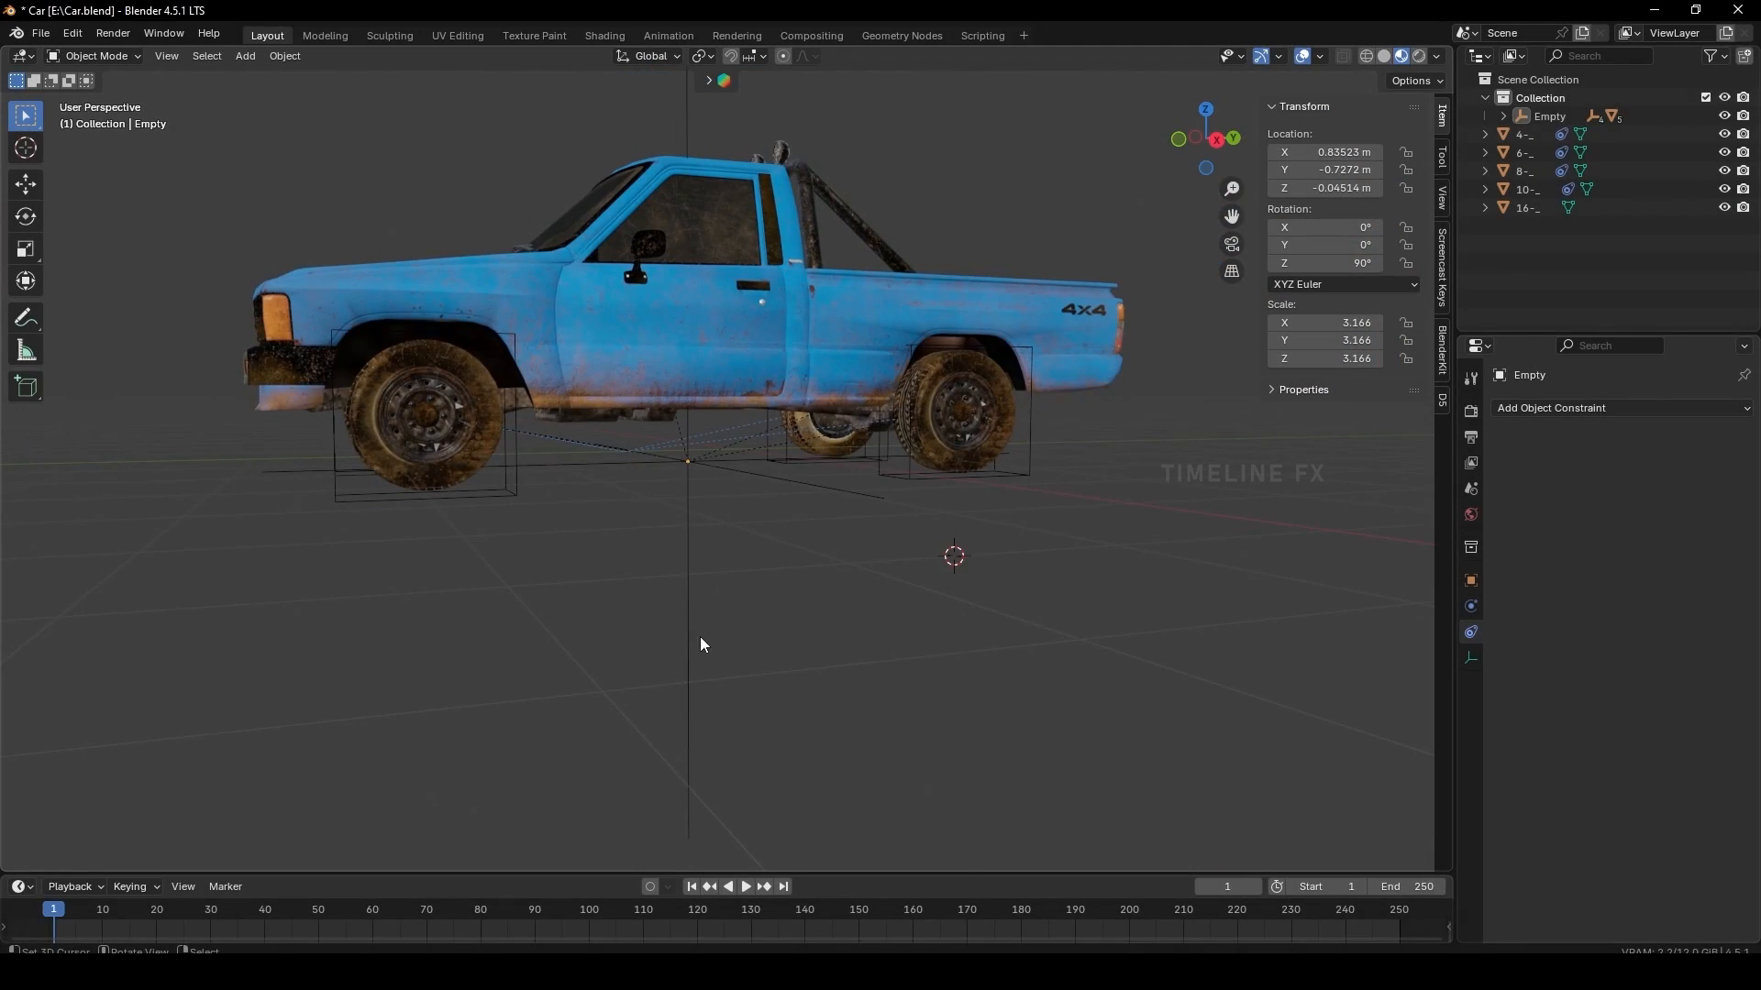
Switch to the pickup truck scene in Car.blend and inspect the Transformation constraint on its rear wheel
right_click(700, 636)
middle_click_drag(723, 612, 765, 647)
scroll(765, 642, "down", 2)
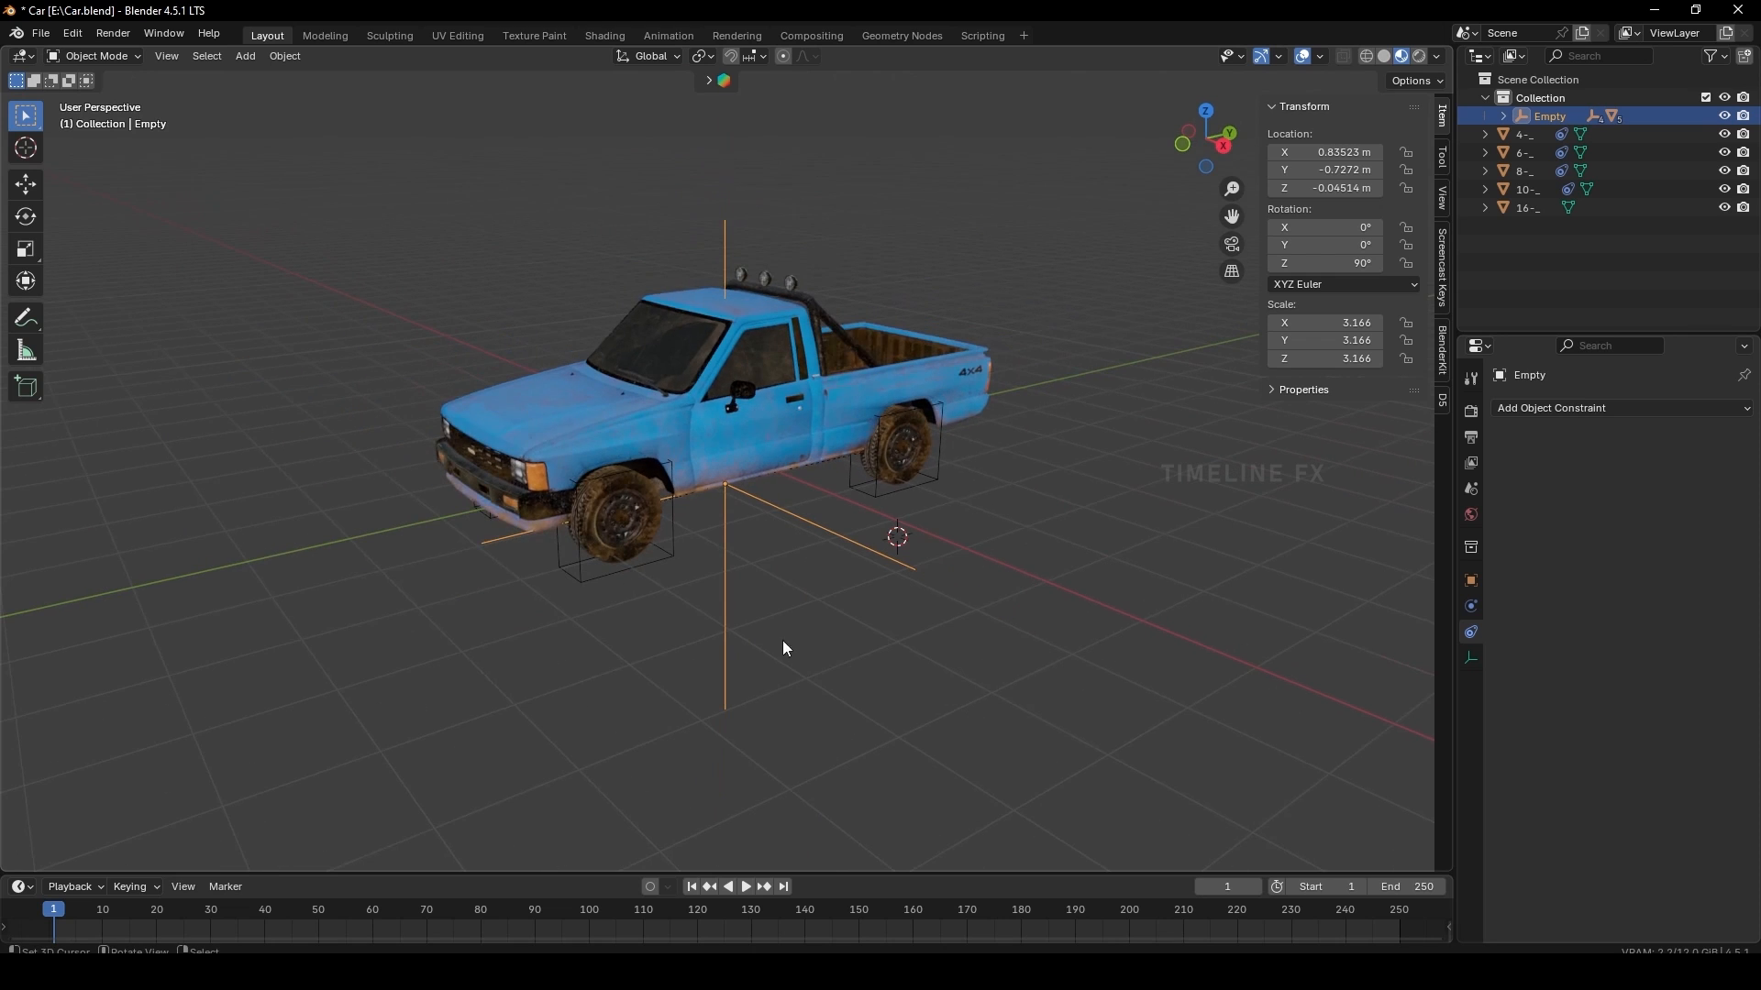
middle_click_drag(898, 636, 895, 613)
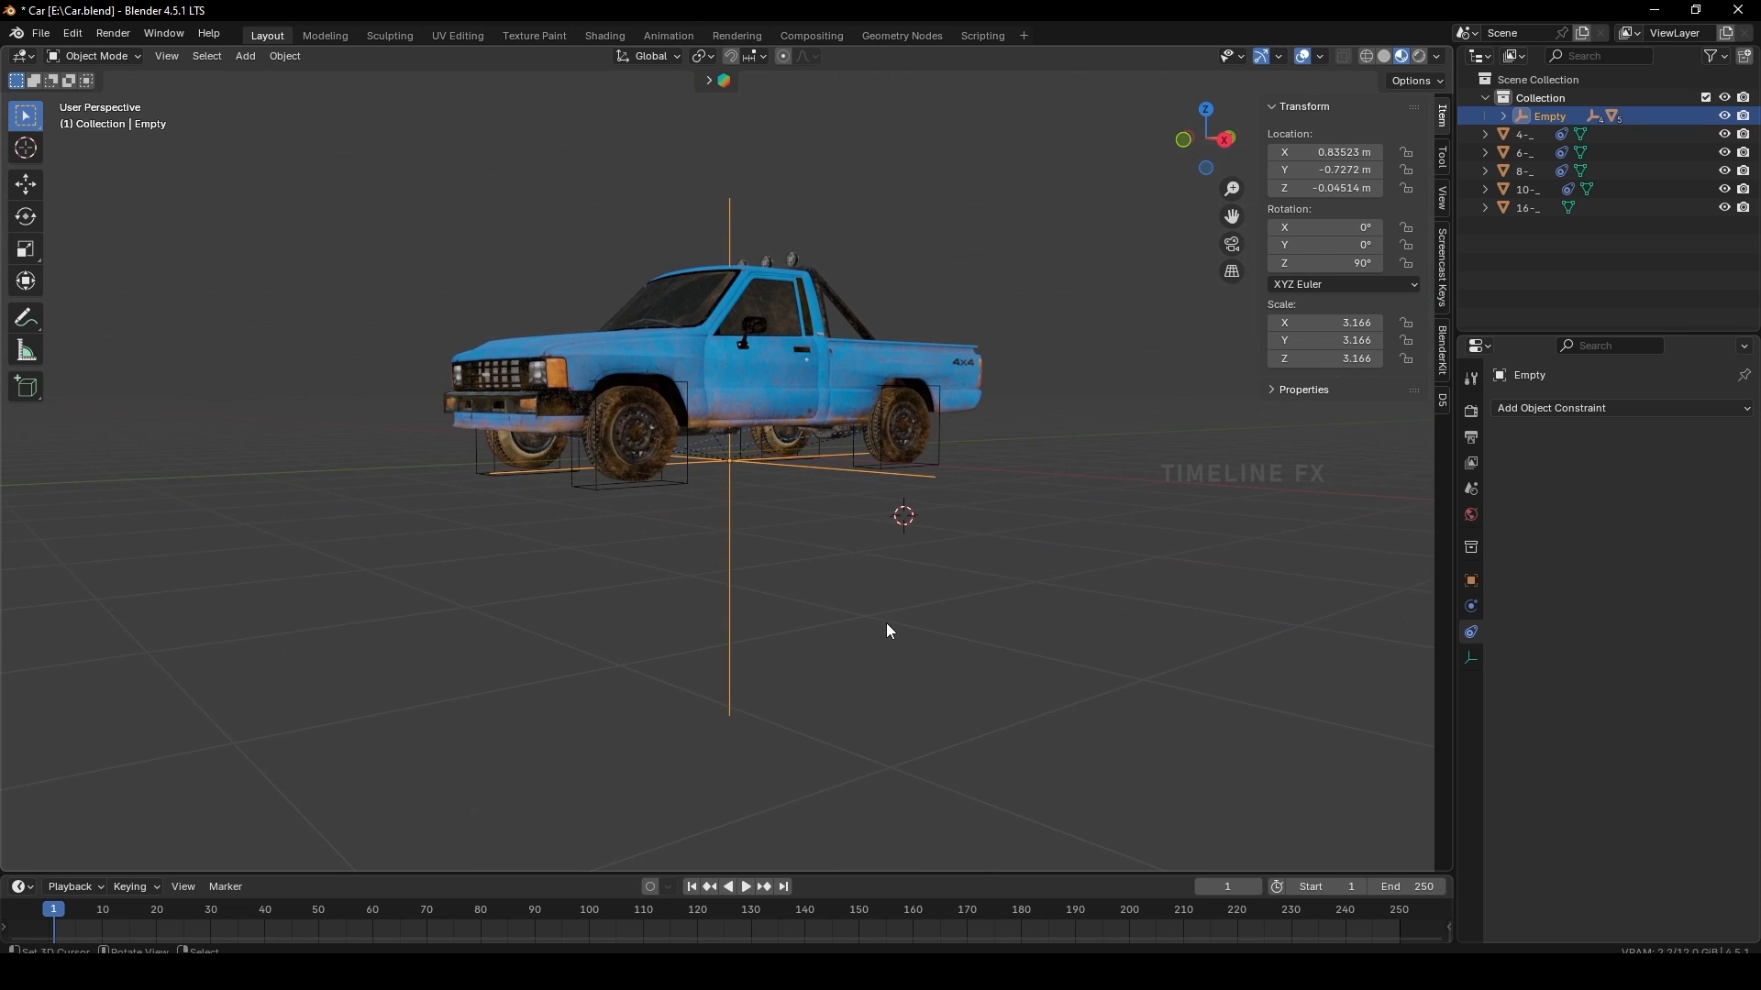
right_click(938, 470)
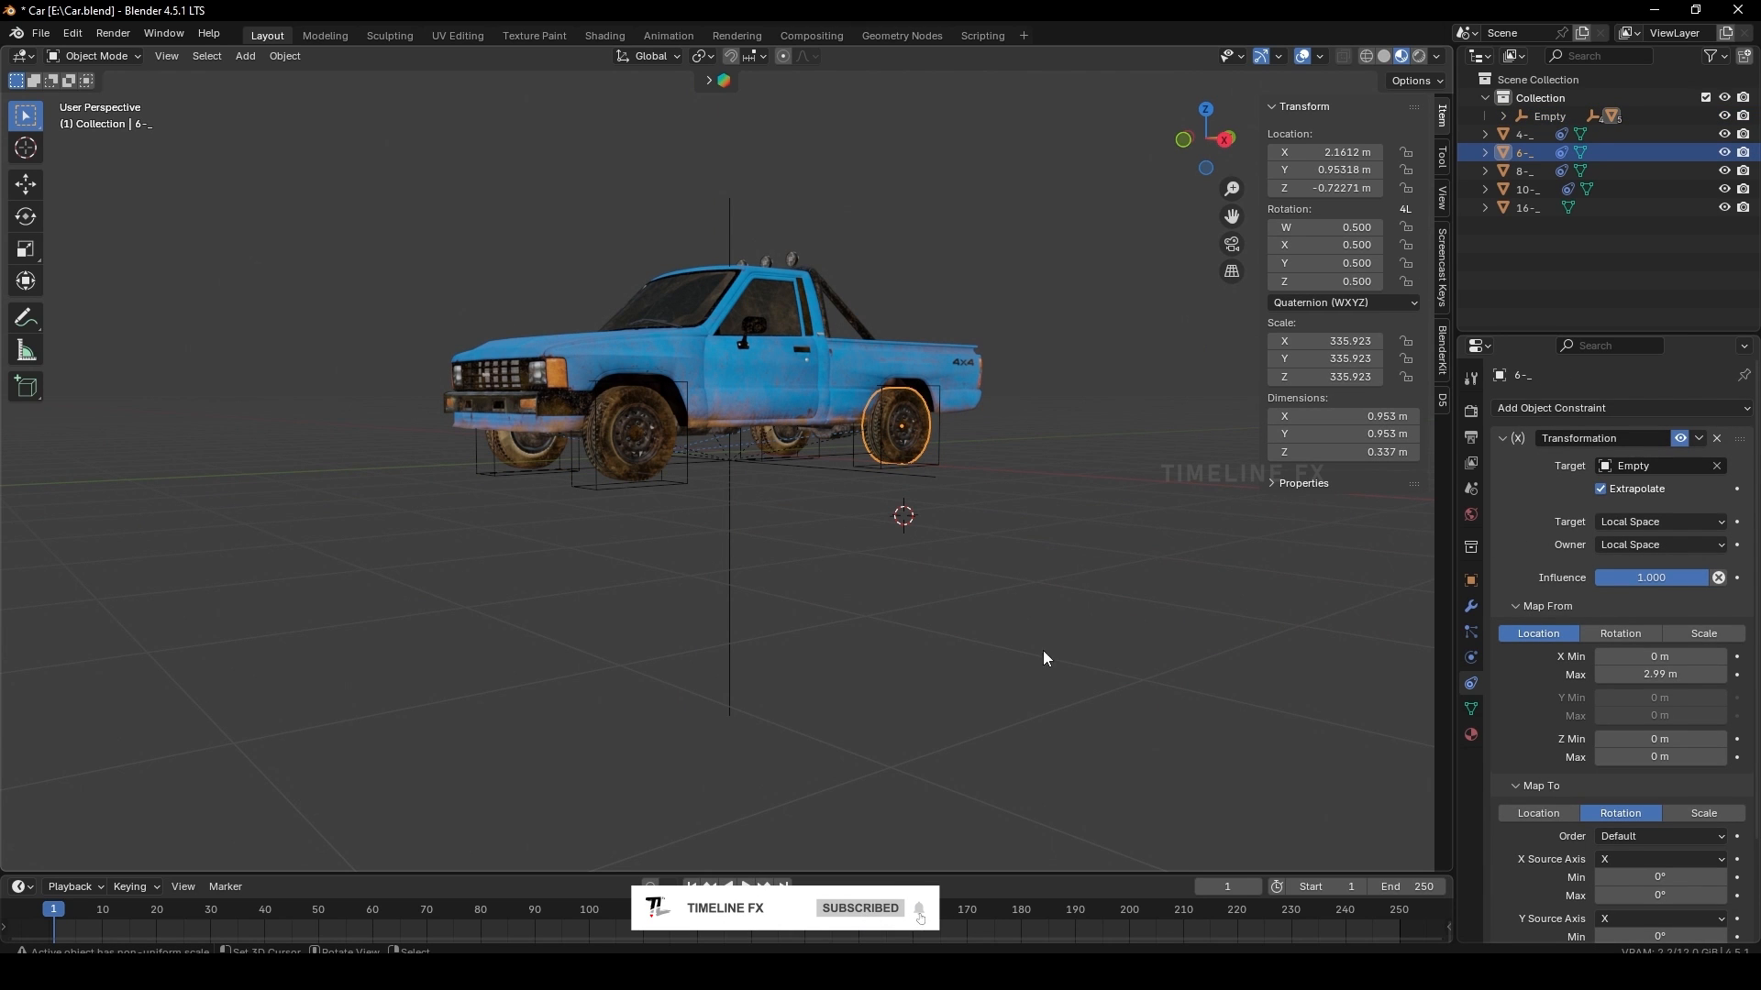
Lock the pickup's Empty in X and Z, and test the wheels by moving it to about -0.40 m in Y
right_click(728, 641)
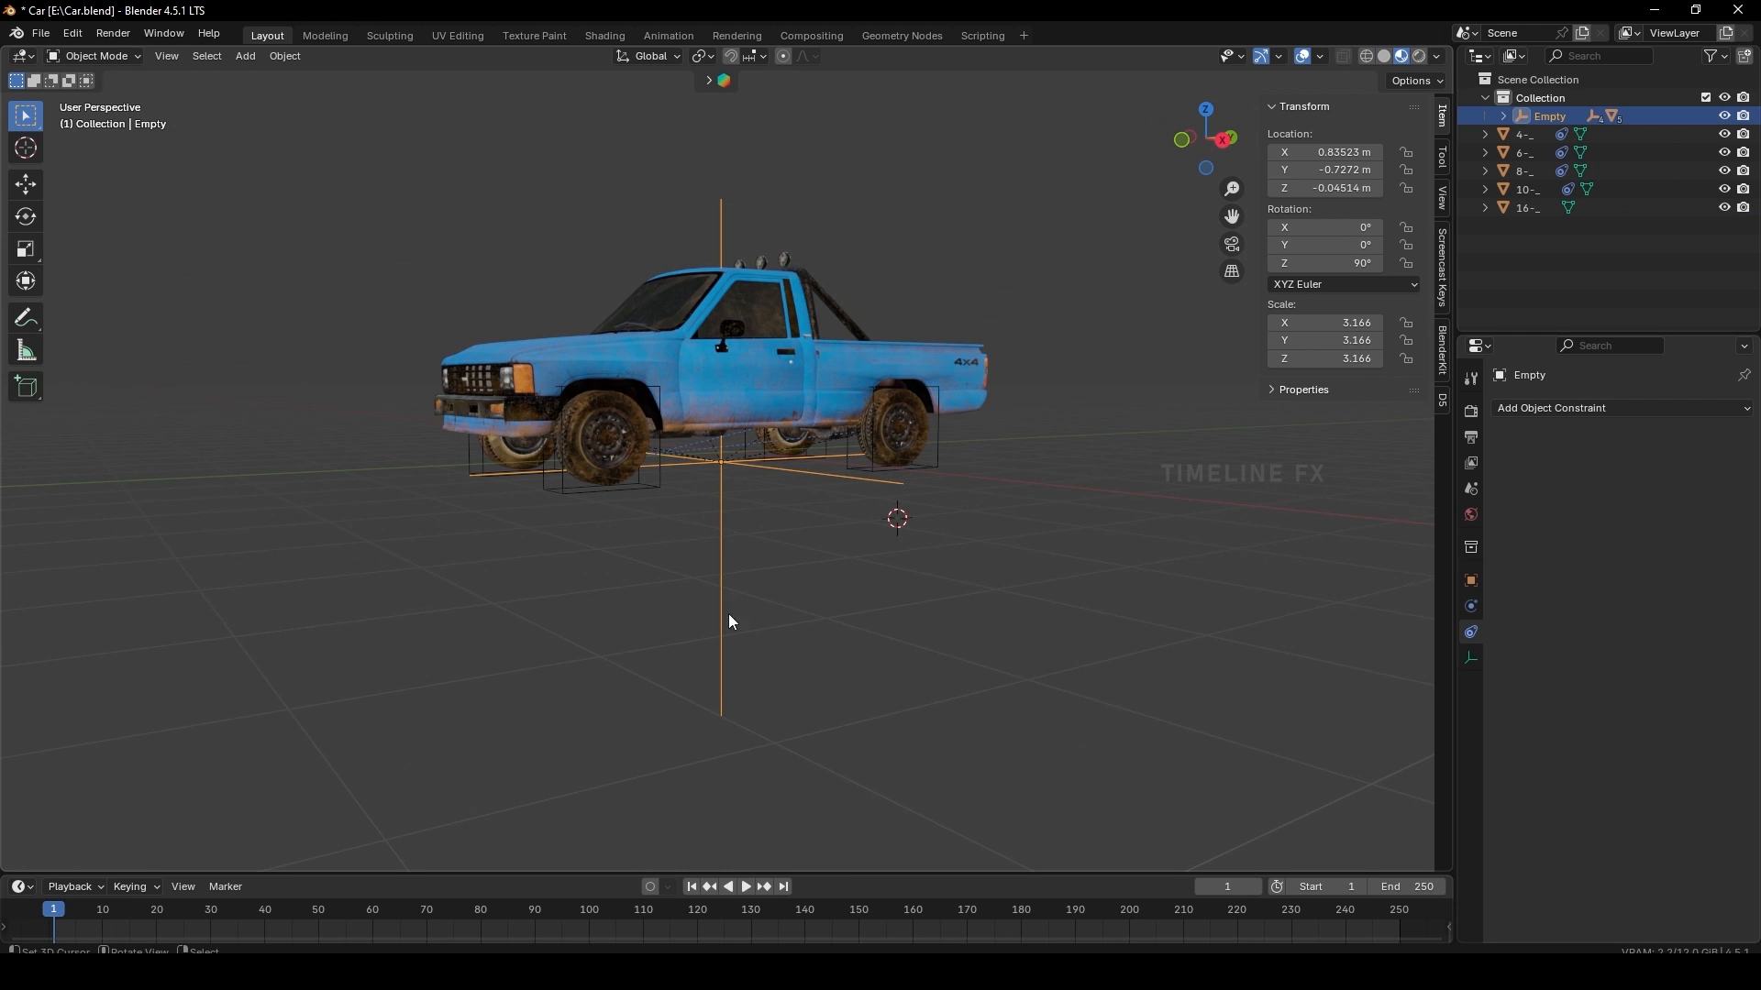
key("g")
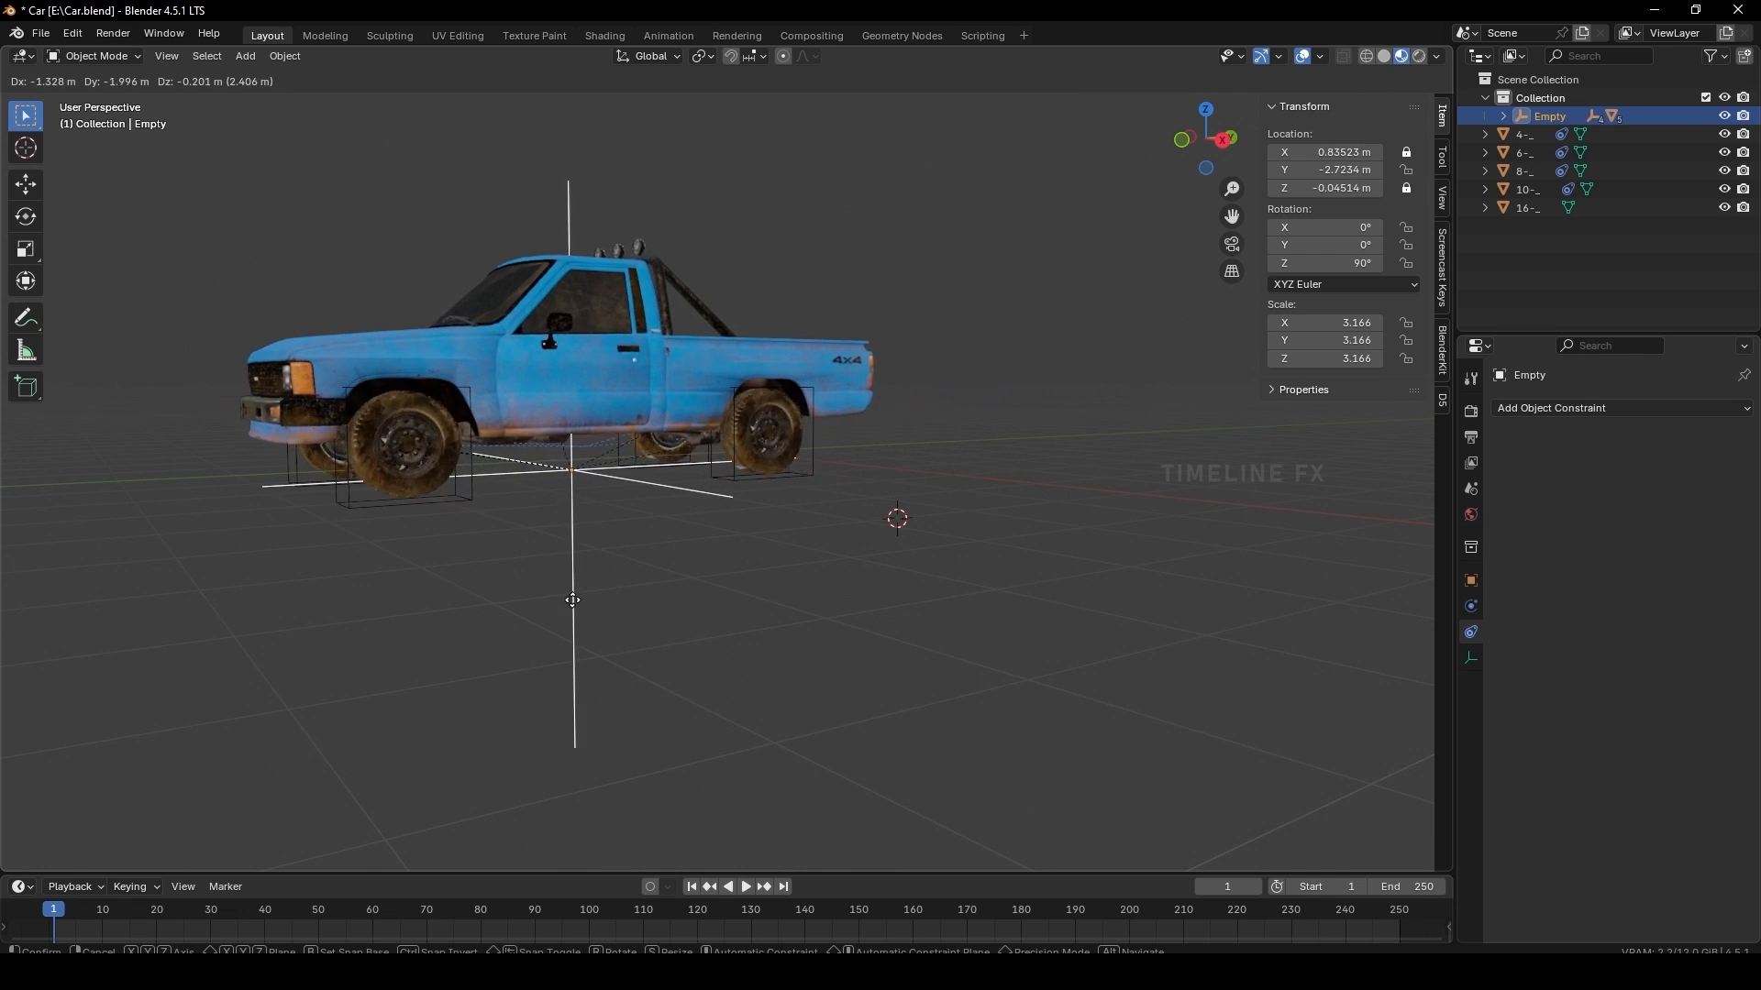
left_click(765, 594)
scroll(766, 594, "up", 2)
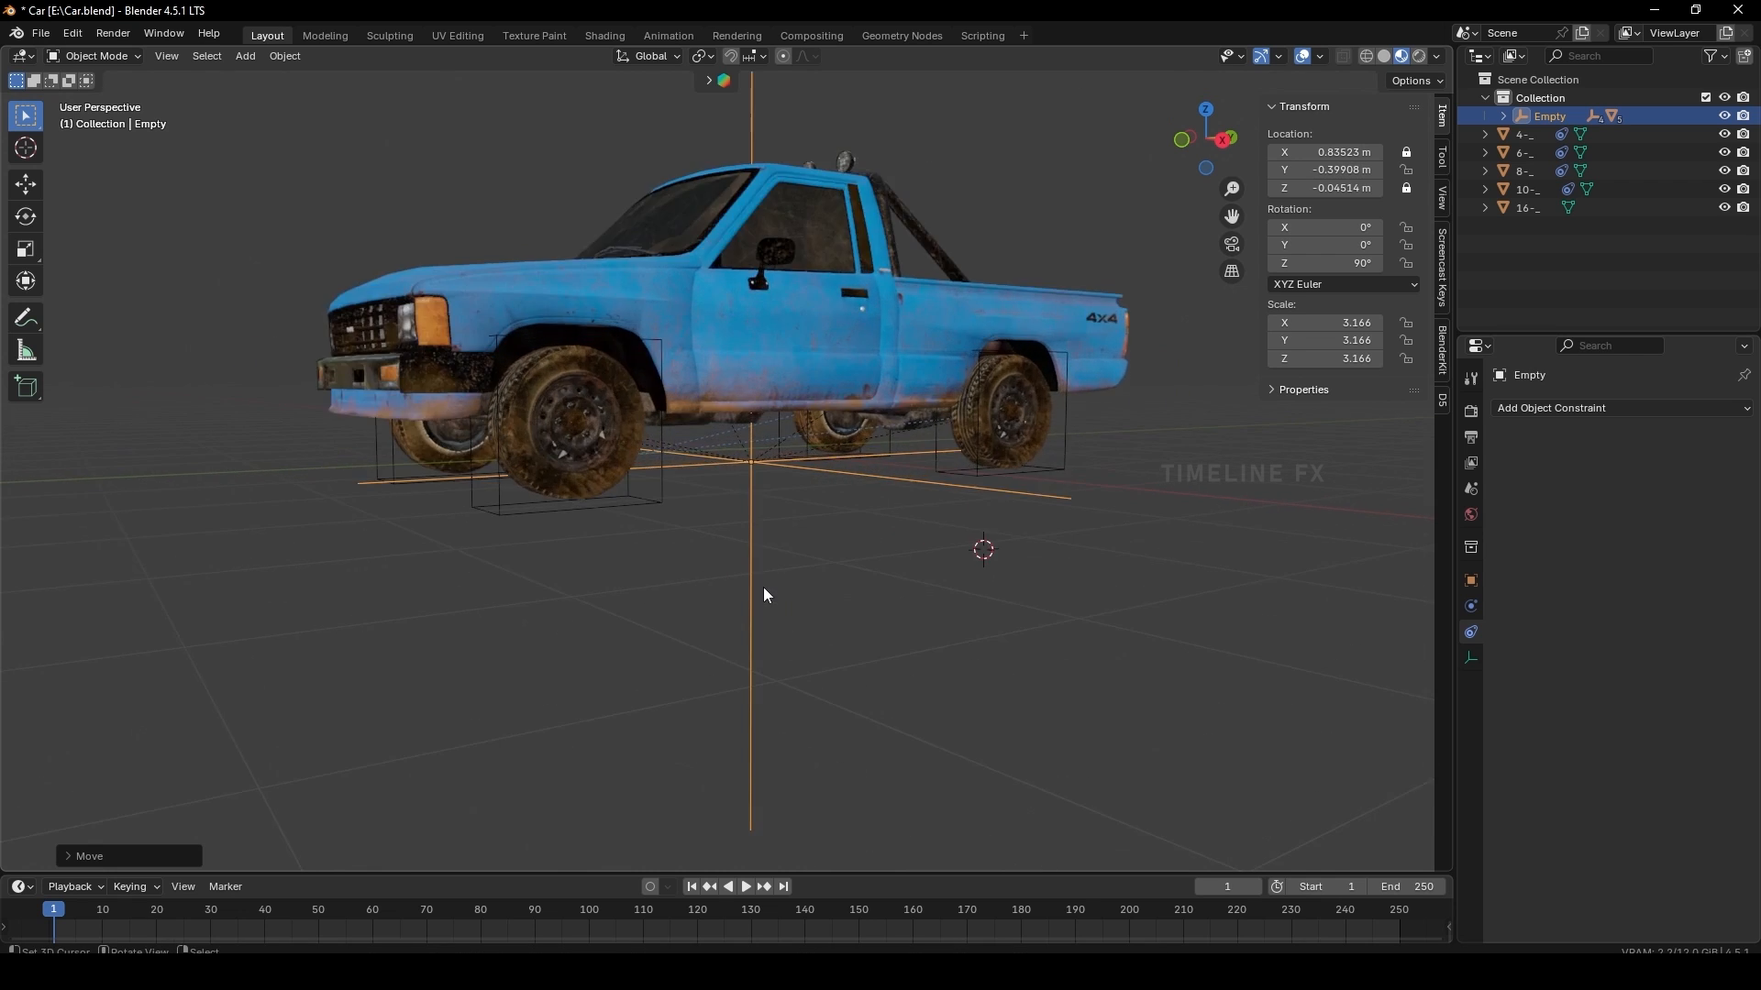
middle_click_drag(767, 594, 932, 597)
scroll(932, 597, "up", 3)
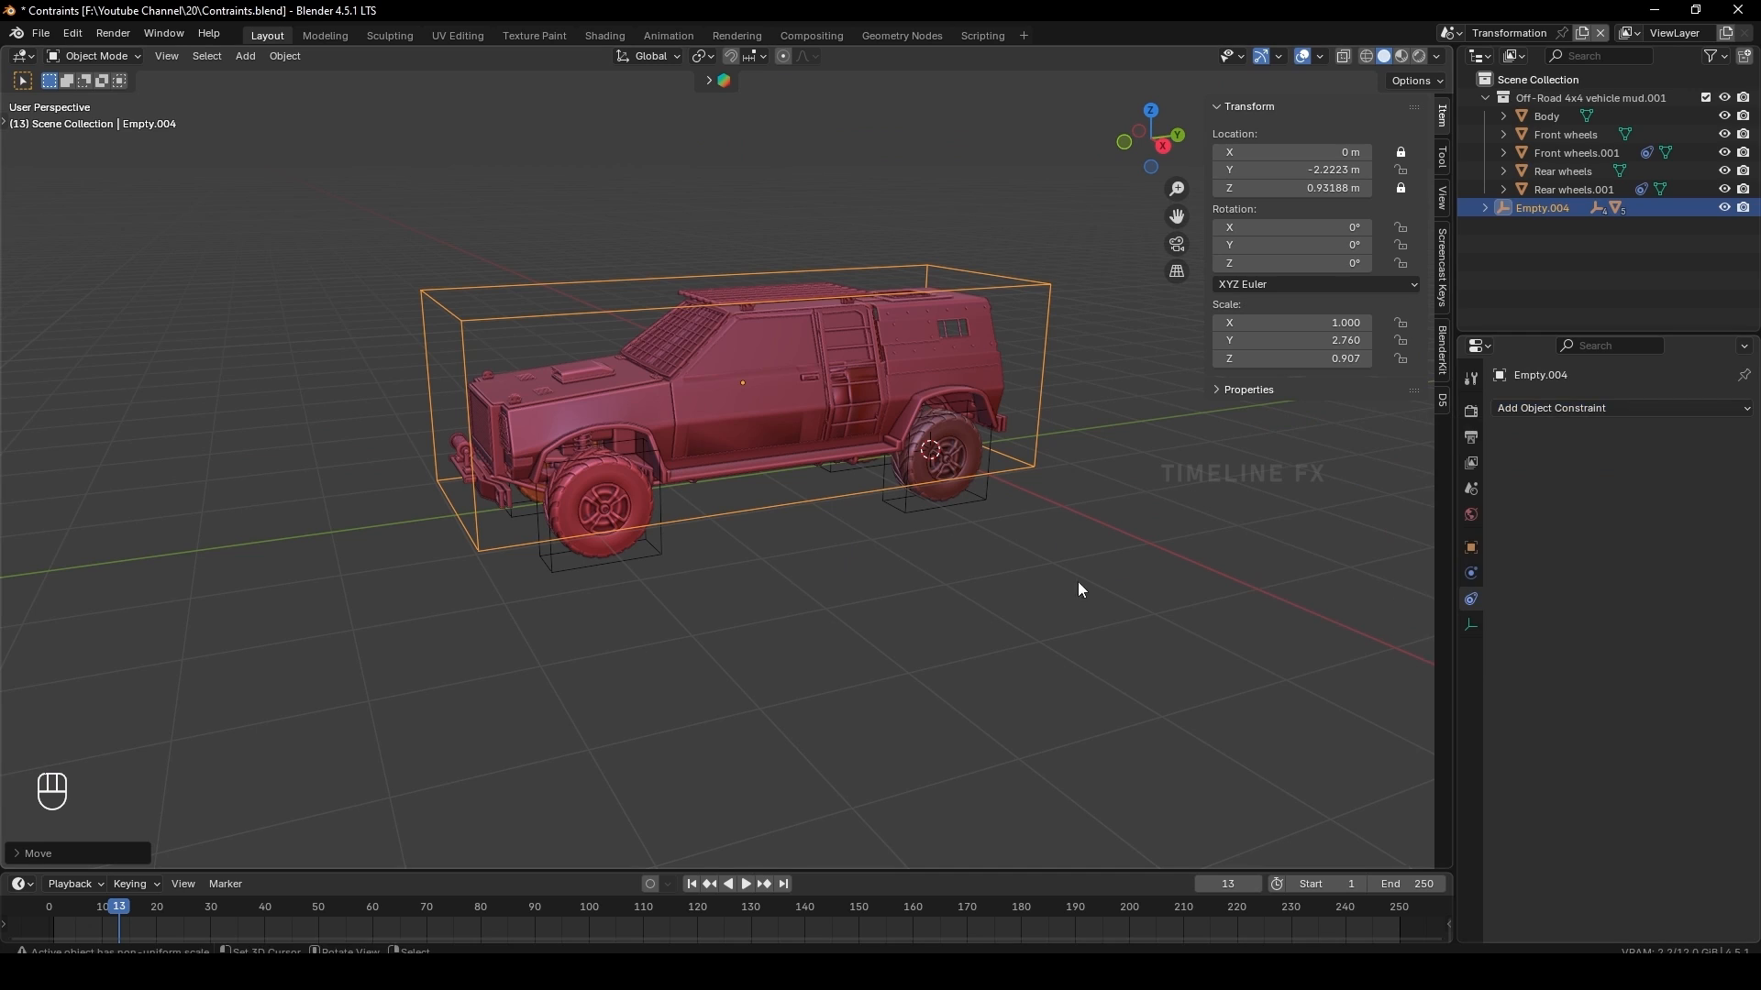
Return to the off-road vehicle scene in Contraints.blend and open the list of object constraints for Empty.004
left_click(1554, 413)
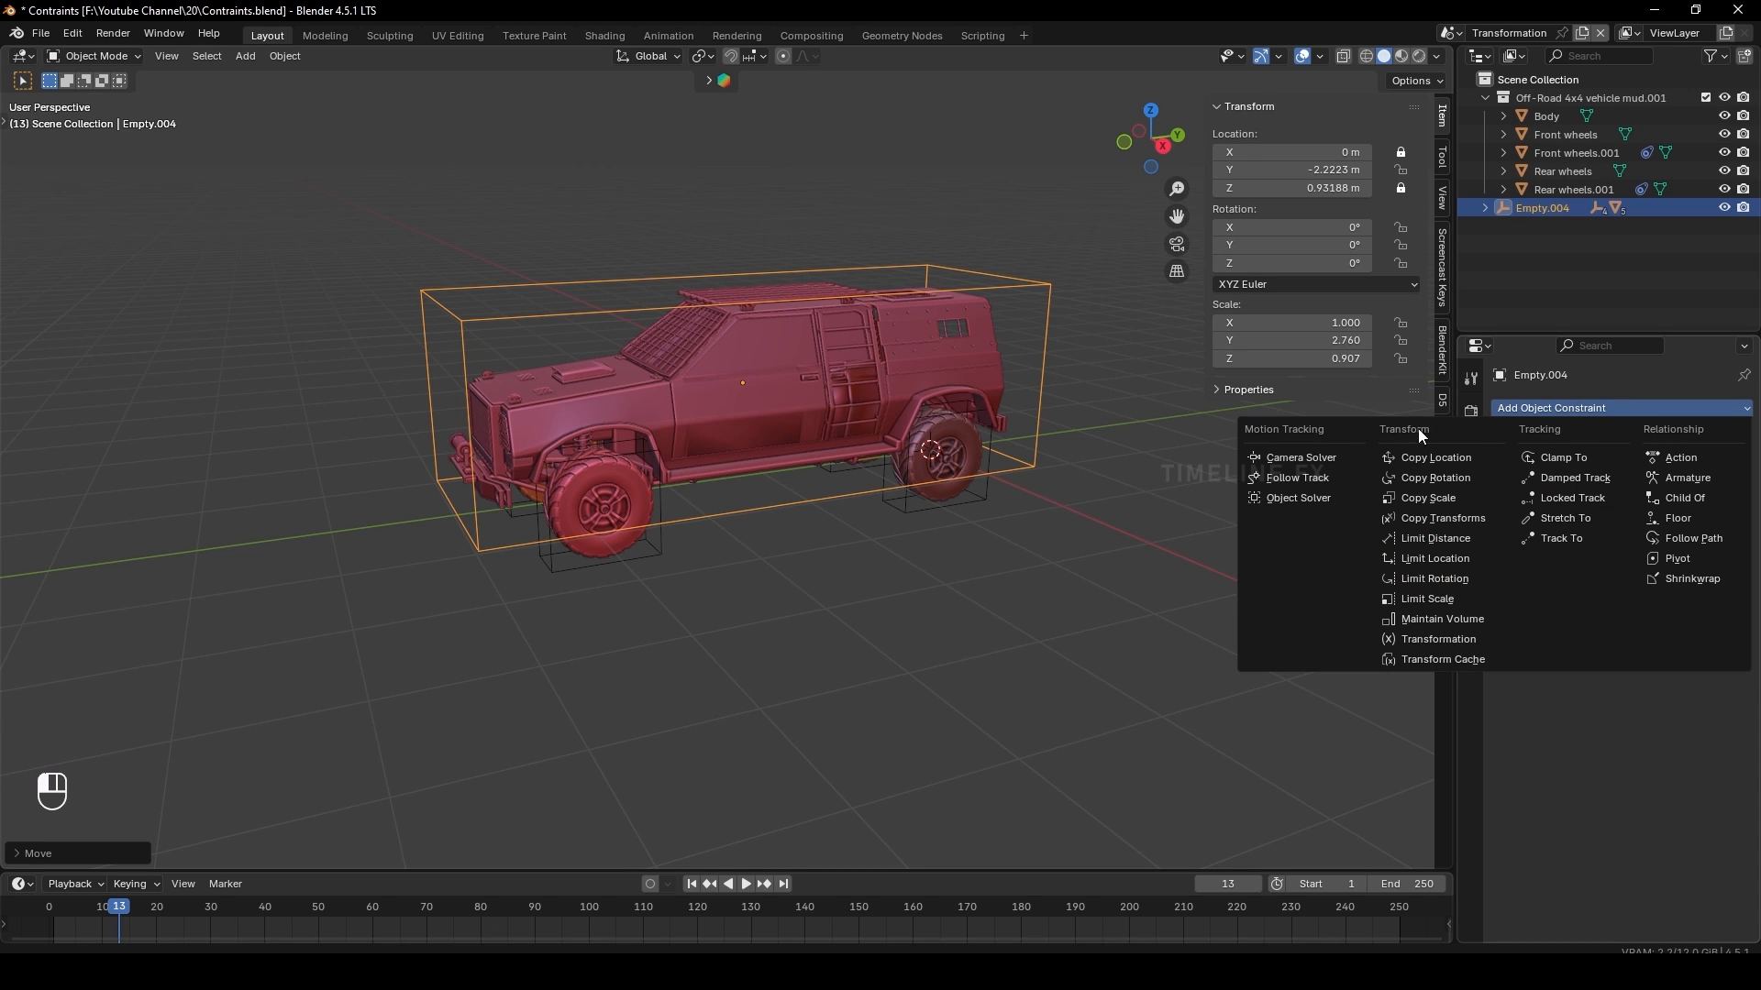